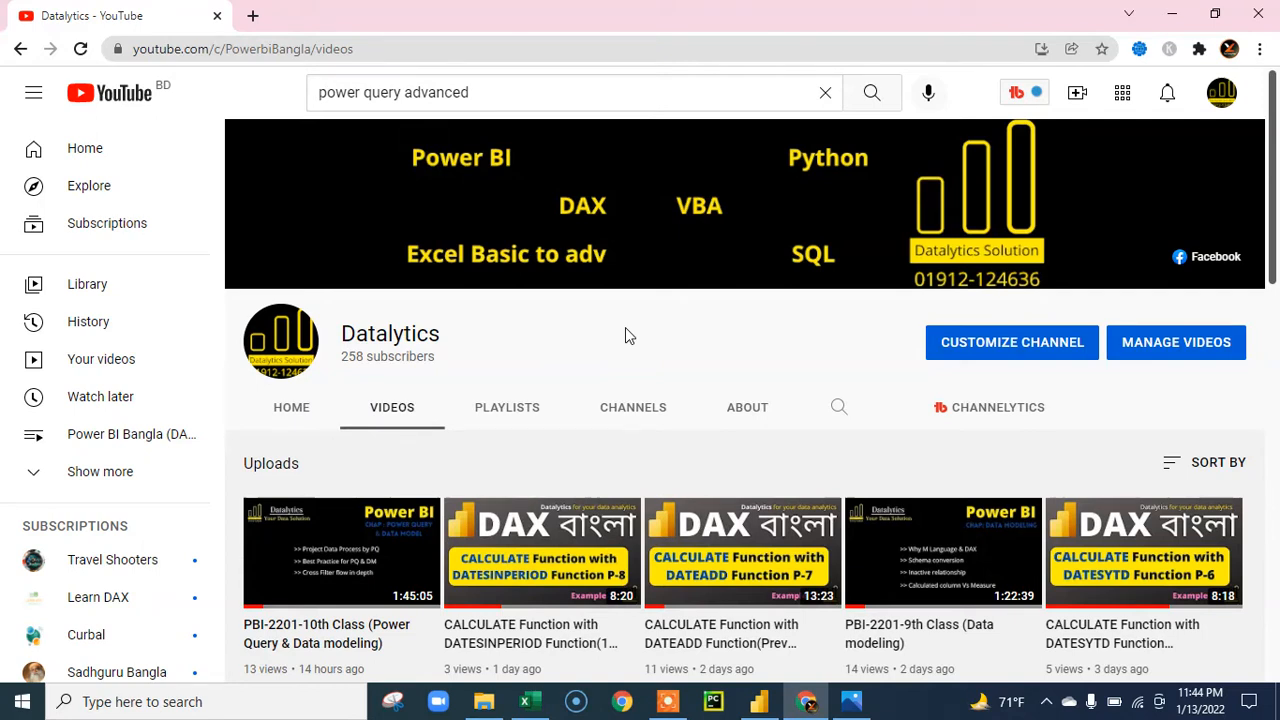
# Step: Switch to the Excel workbook and examine the order data in columns A to D and the calendar table in columns H to J
pyautogui.click(531, 708)
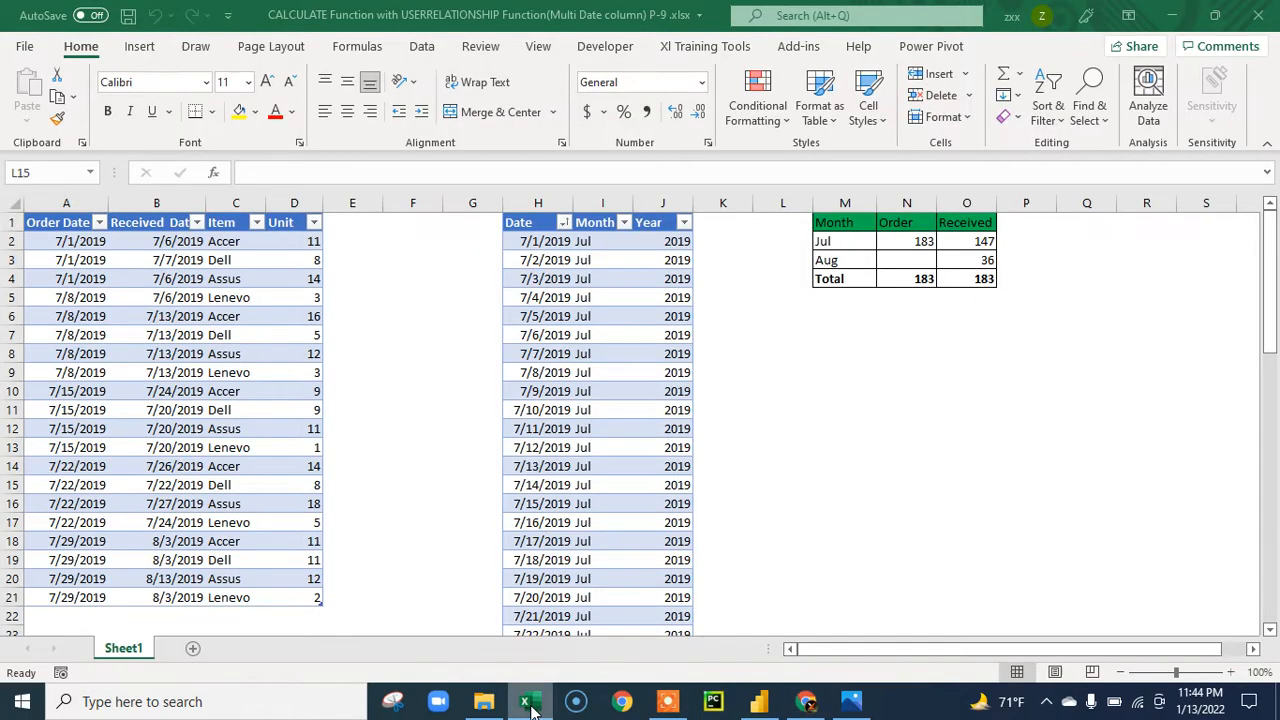
pyautogui.click(424, 396)
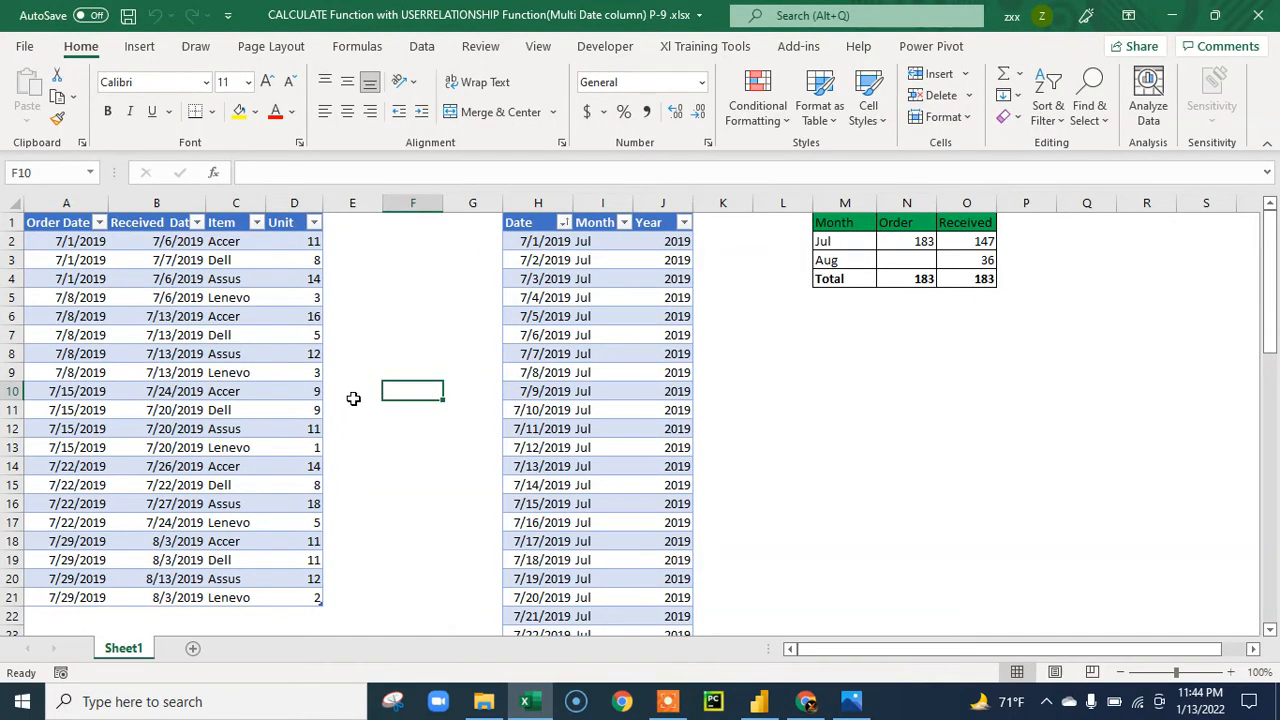
pyautogui.click(395, 258)
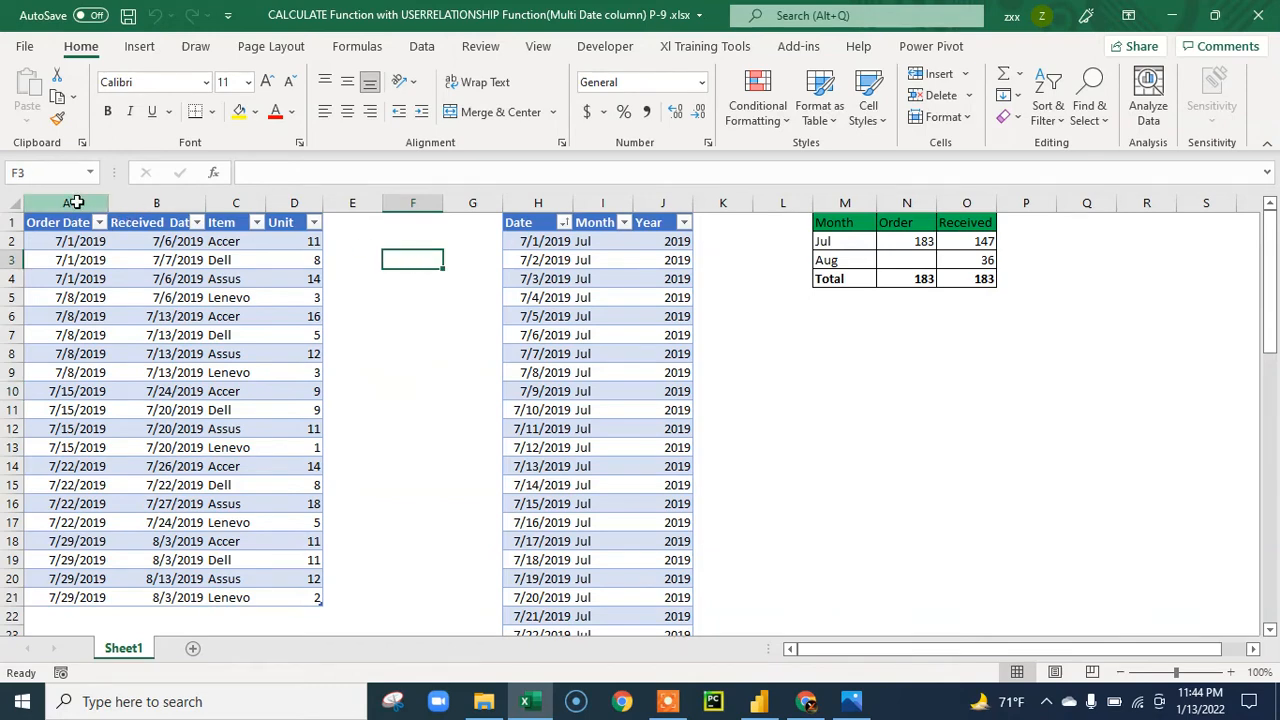
pyautogui.moveTo(76, 203); pyautogui.dragTo(323, 206)
pyautogui.click(544, 205)
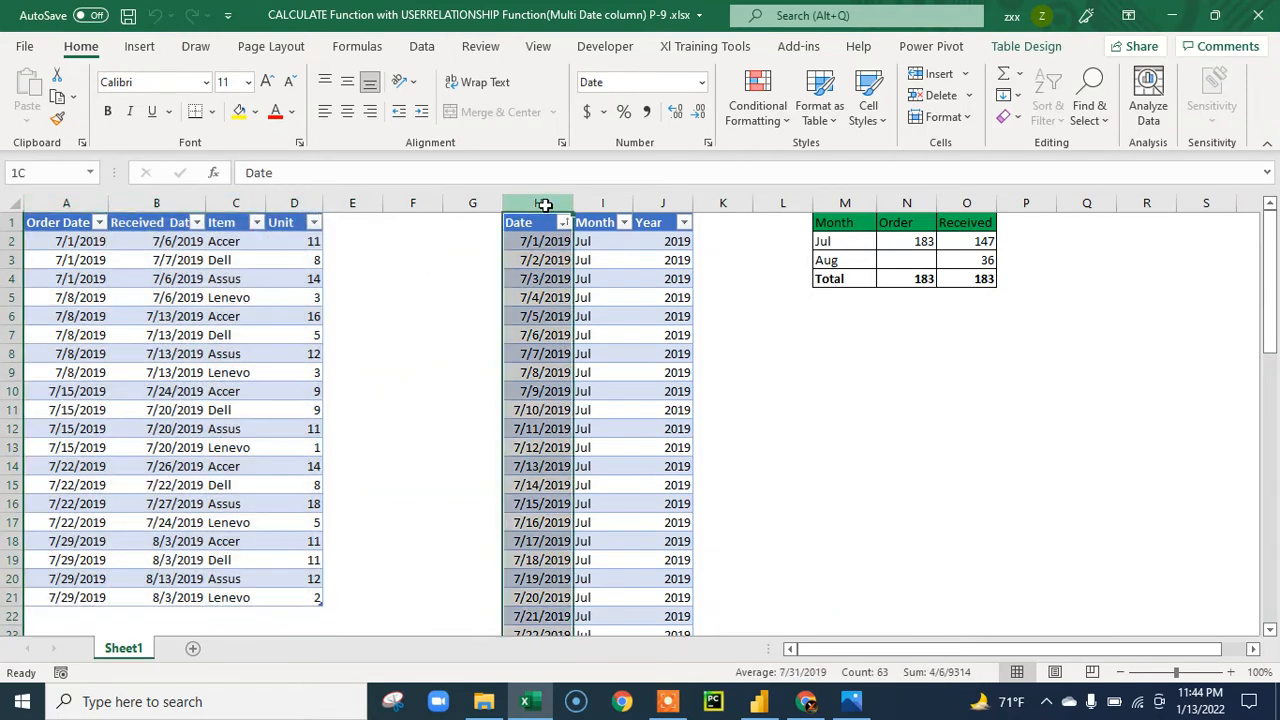
pyautogui.moveTo(544, 205); pyautogui.dragTo(663, 196)
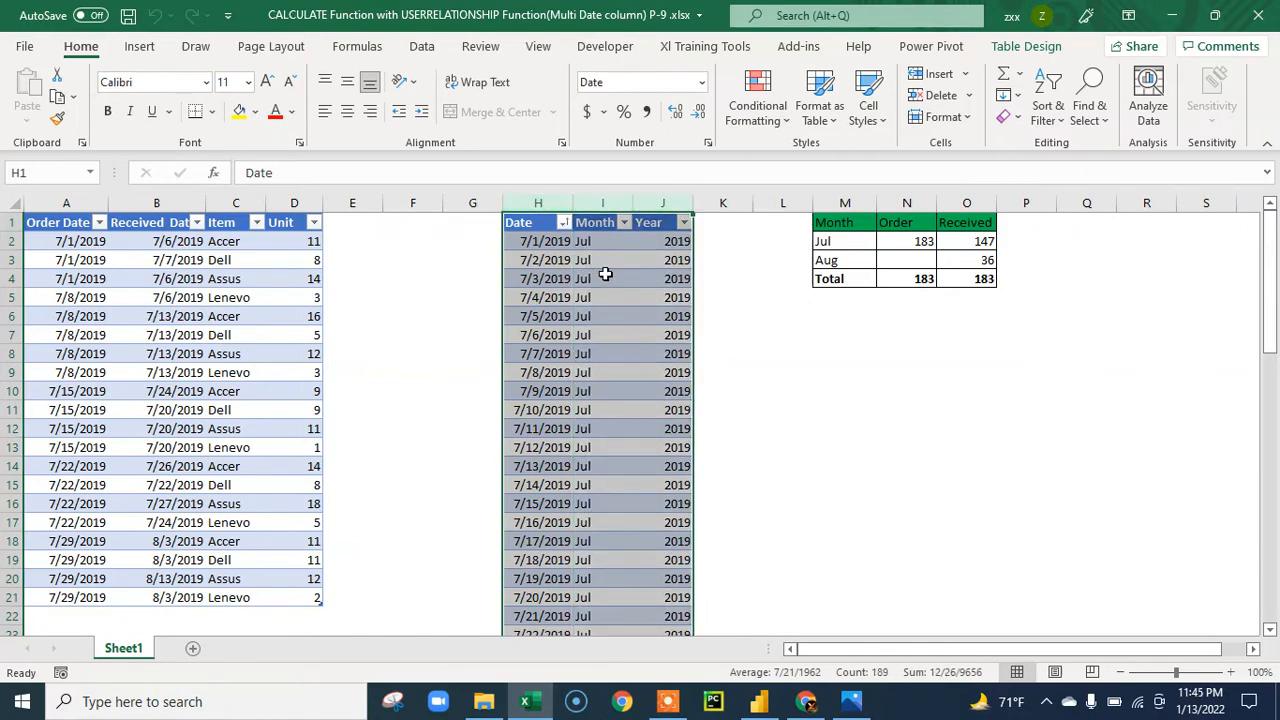
pyautogui.moveTo(57, 203); pyautogui.dragTo(312, 233)
pyautogui.click(171, 336)
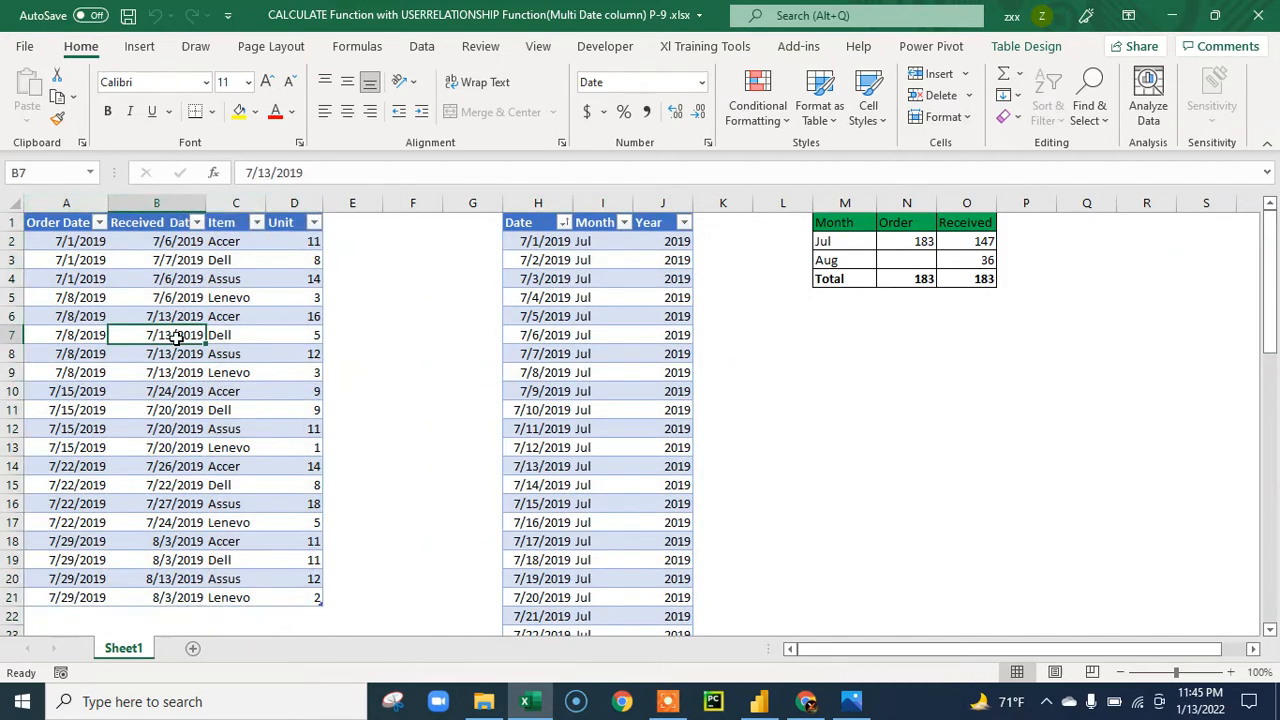
# Step: Examine the Order Date, Received Date, Item and Unit columns of the order data table
pyautogui.click(66, 242)
pyautogui.moveTo(66, 242); pyautogui.dragTo(37, 597)
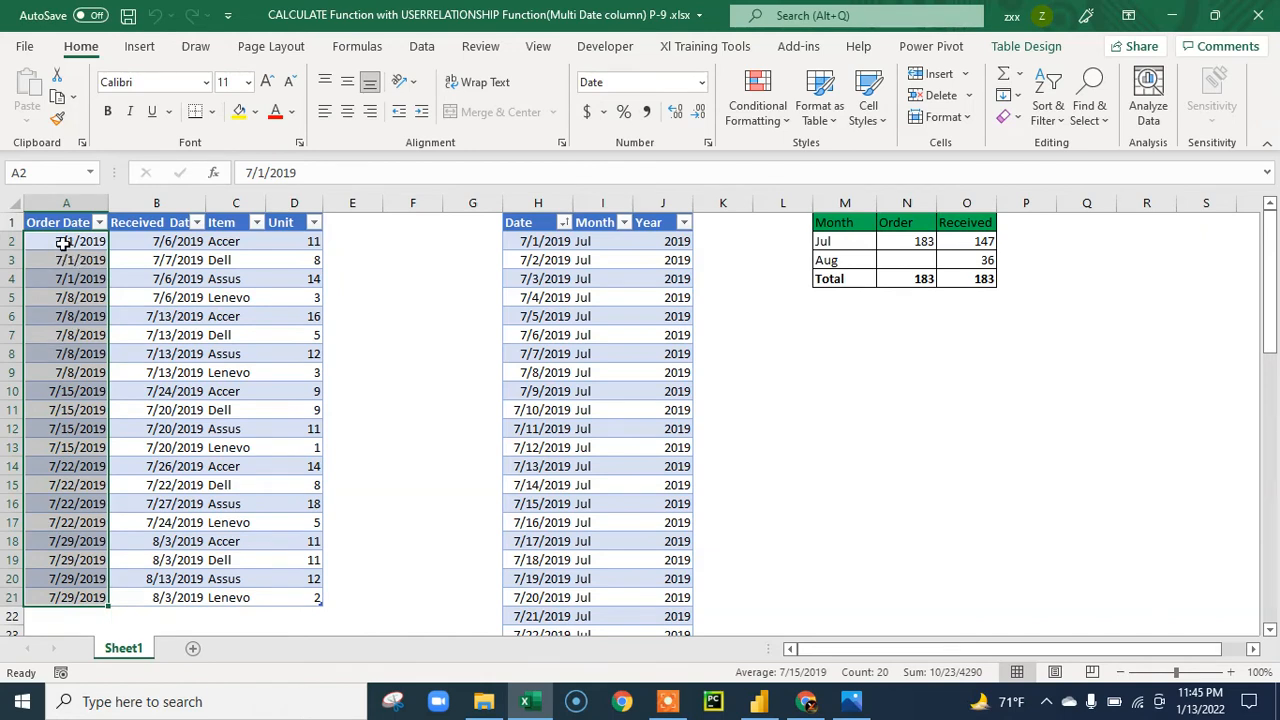
pyautogui.moveTo(62, 248); pyautogui.dragTo(57, 597)
pyautogui.moveTo(68, 242); pyautogui.dragTo(237, 240)
pyautogui.click(232, 204)
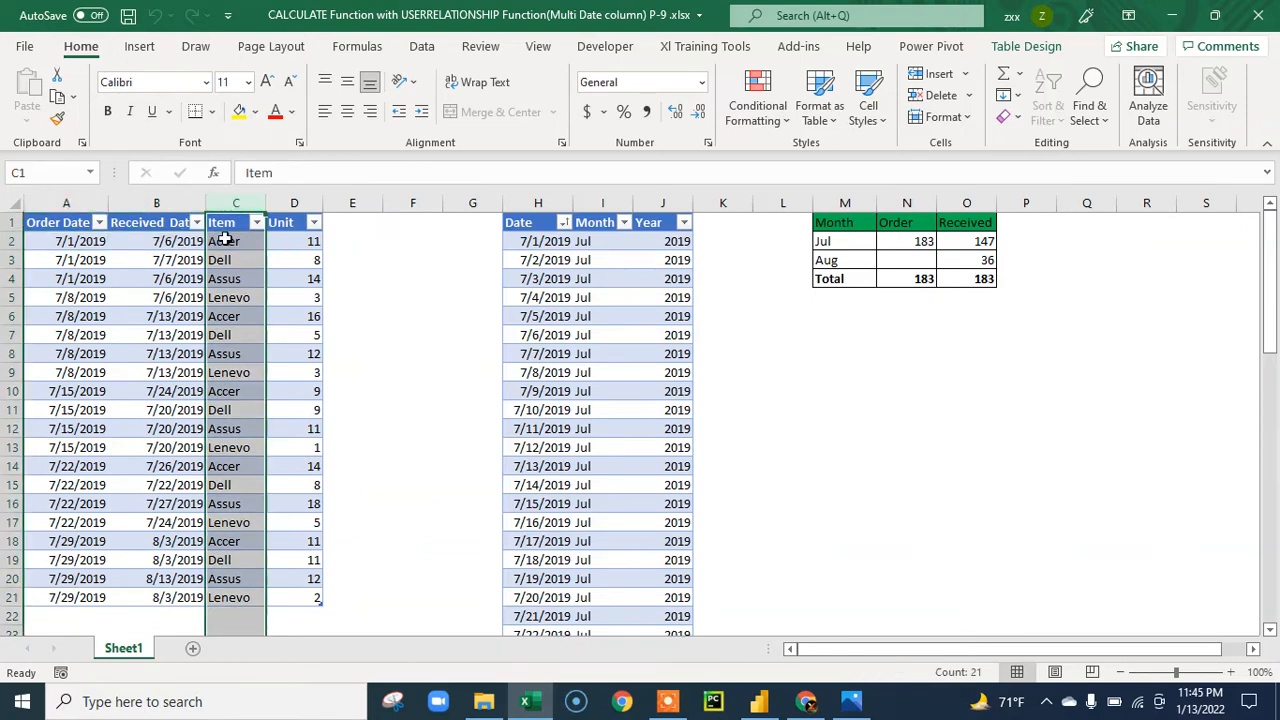
pyautogui.click(225, 239)
pyautogui.click(297, 241)
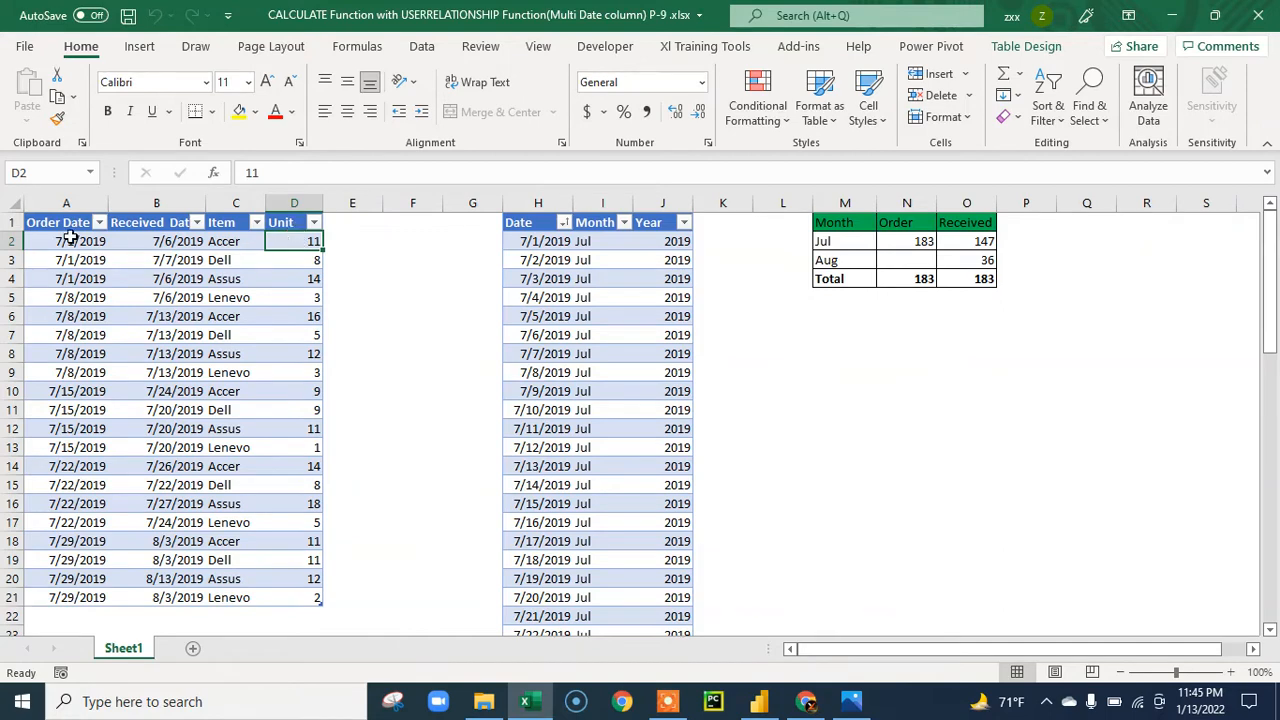
# Step: Compare the order dates with the received dates and units for individual rows of the order data table
pyautogui.click(162, 240)
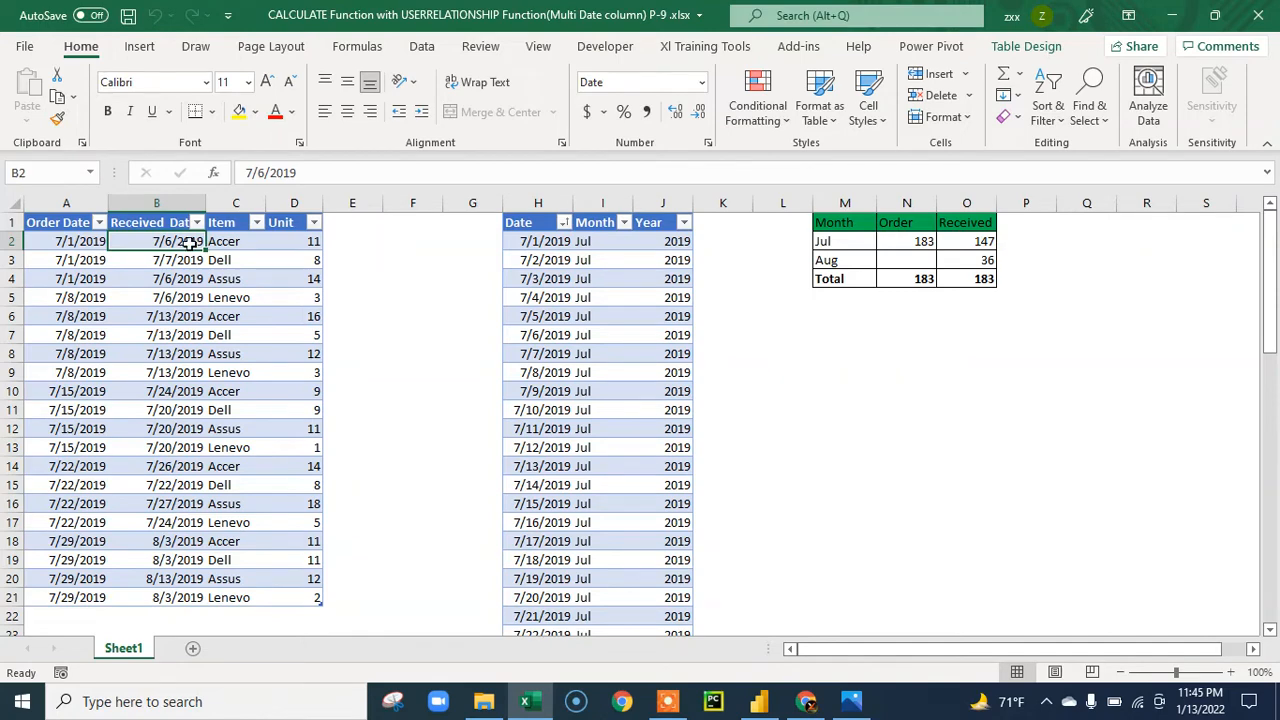
pyautogui.click(288, 248)
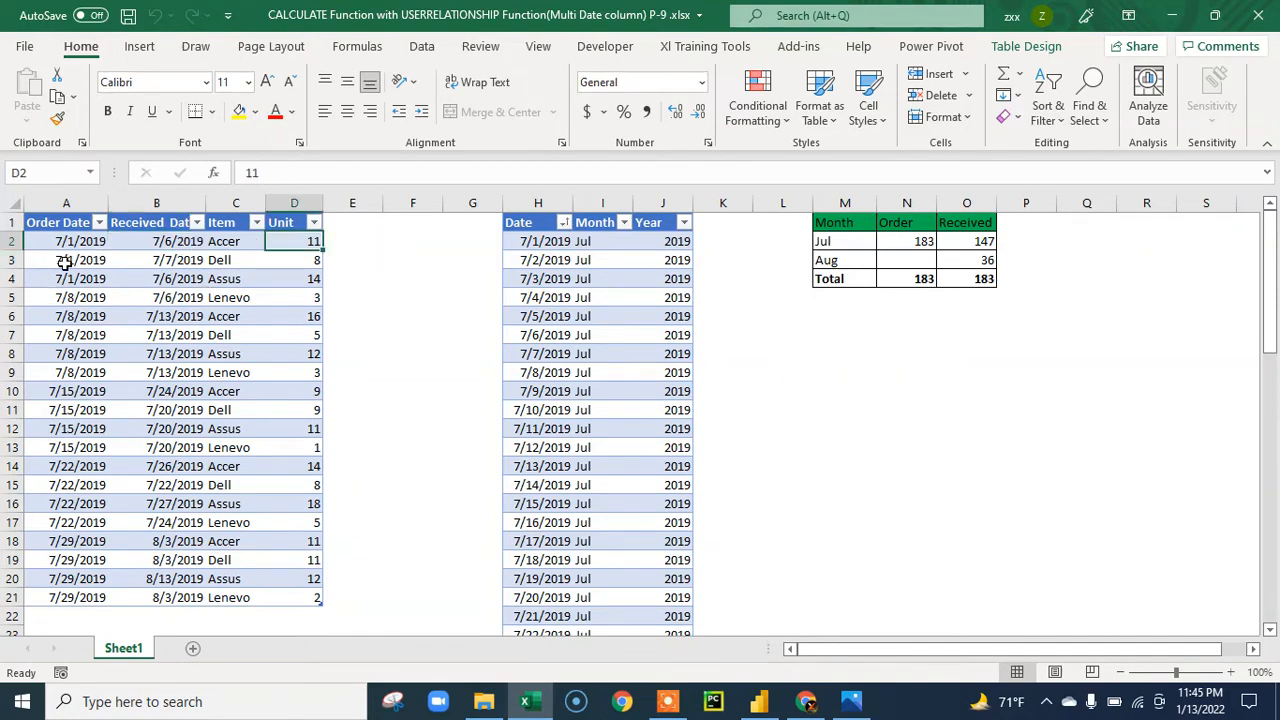
pyautogui.click(183, 261)
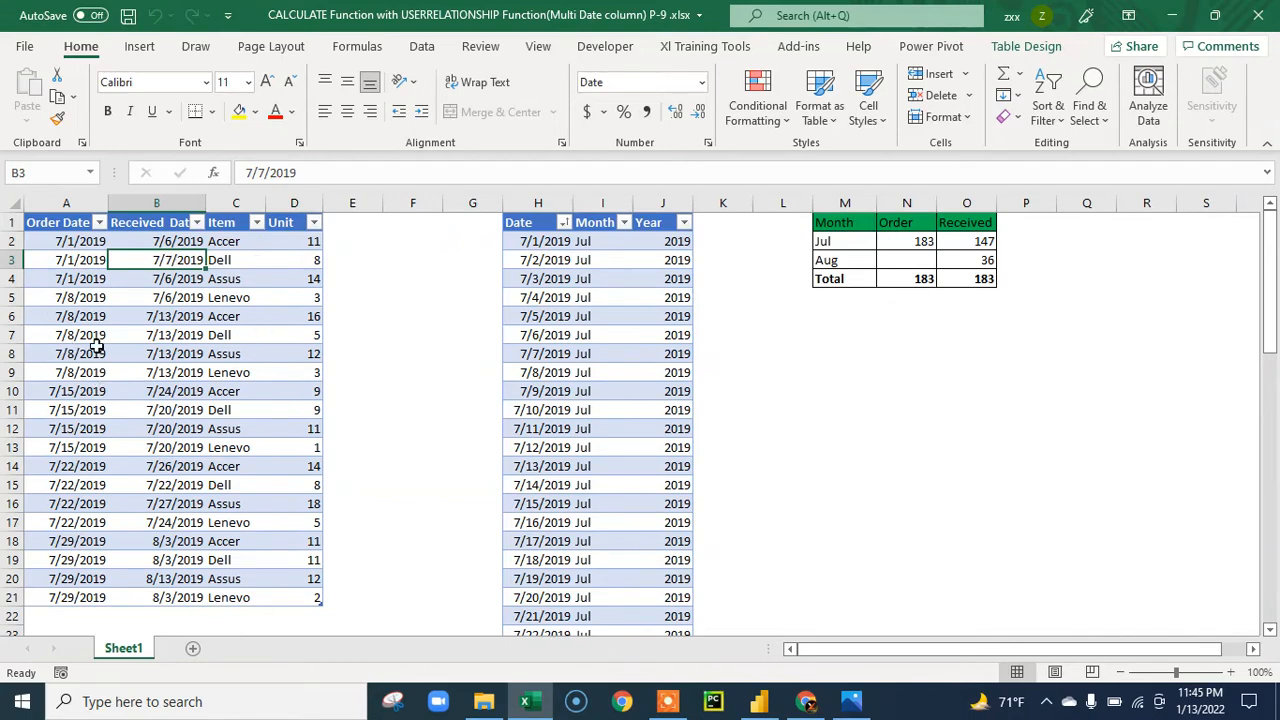
pyautogui.click(178, 522)
# Step: Check the Unit sums for all July order dates, then separately for July and August received dates
pyautogui.click(63, 241)
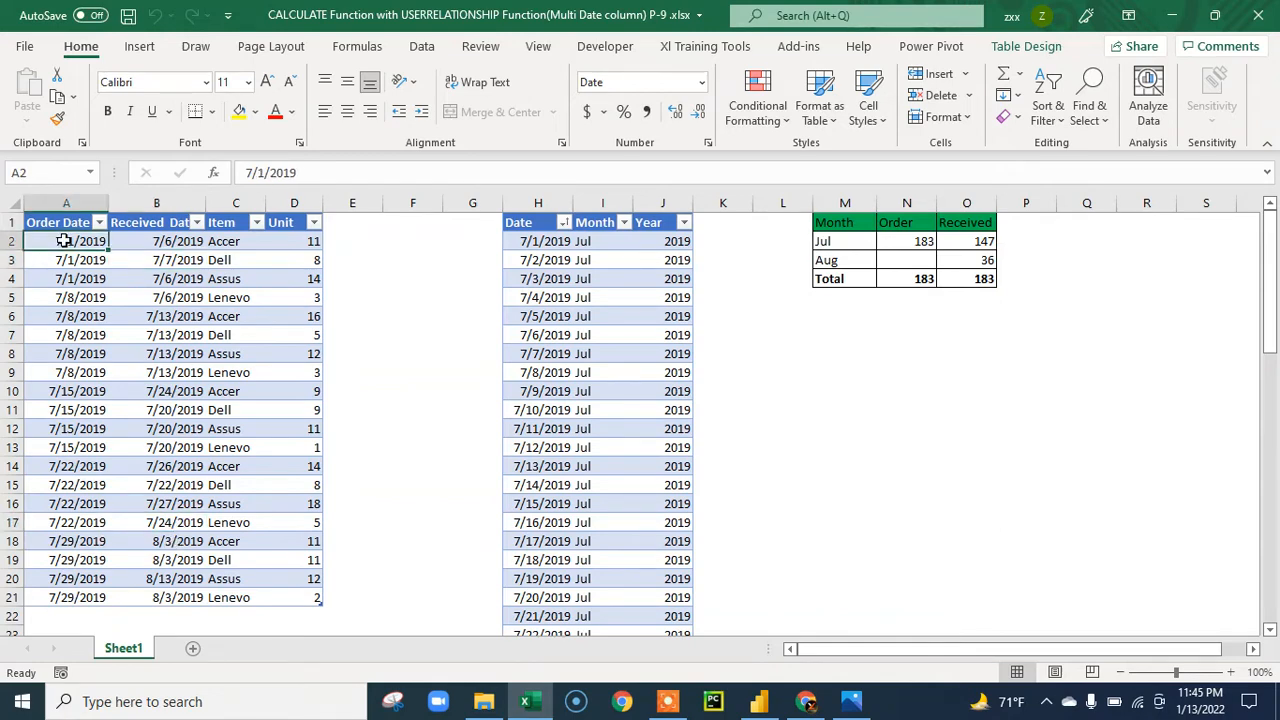
pyautogui.moveTo(63, 241); pyautogui.dragTo(52, 596)
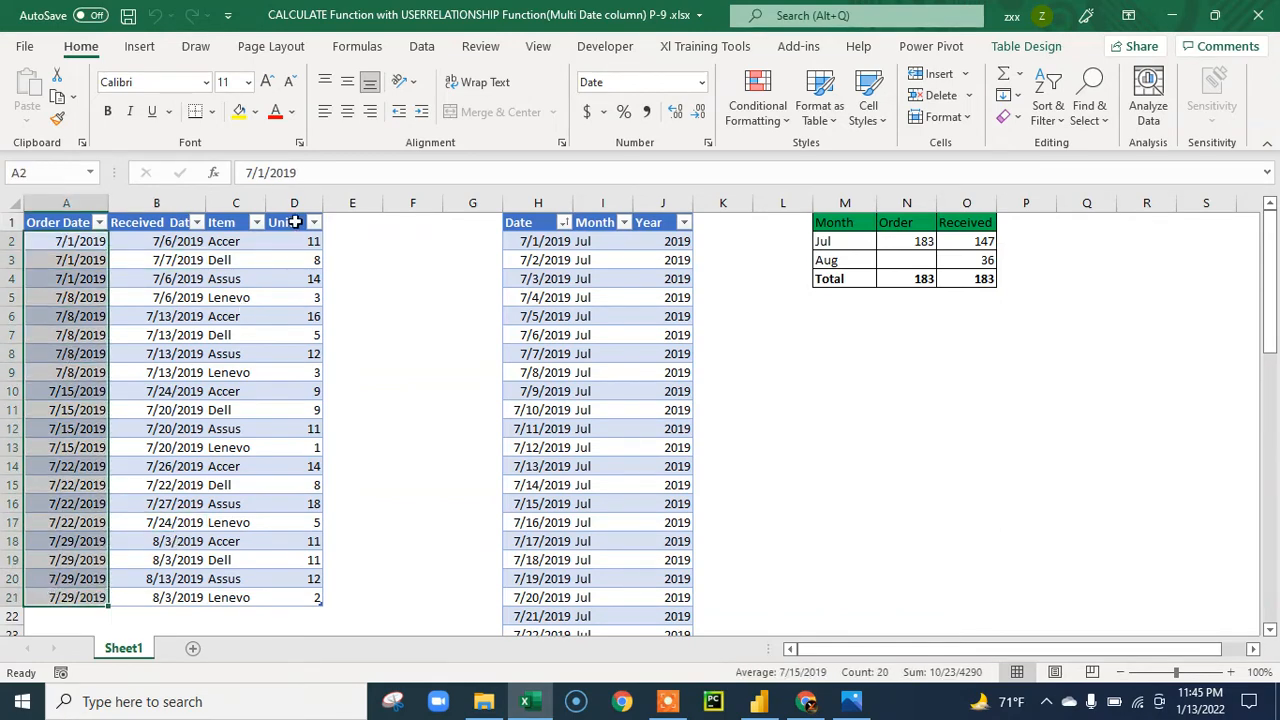
pyautogui.moveTo(291, 238); pyautogui.dragTo(316, 598)
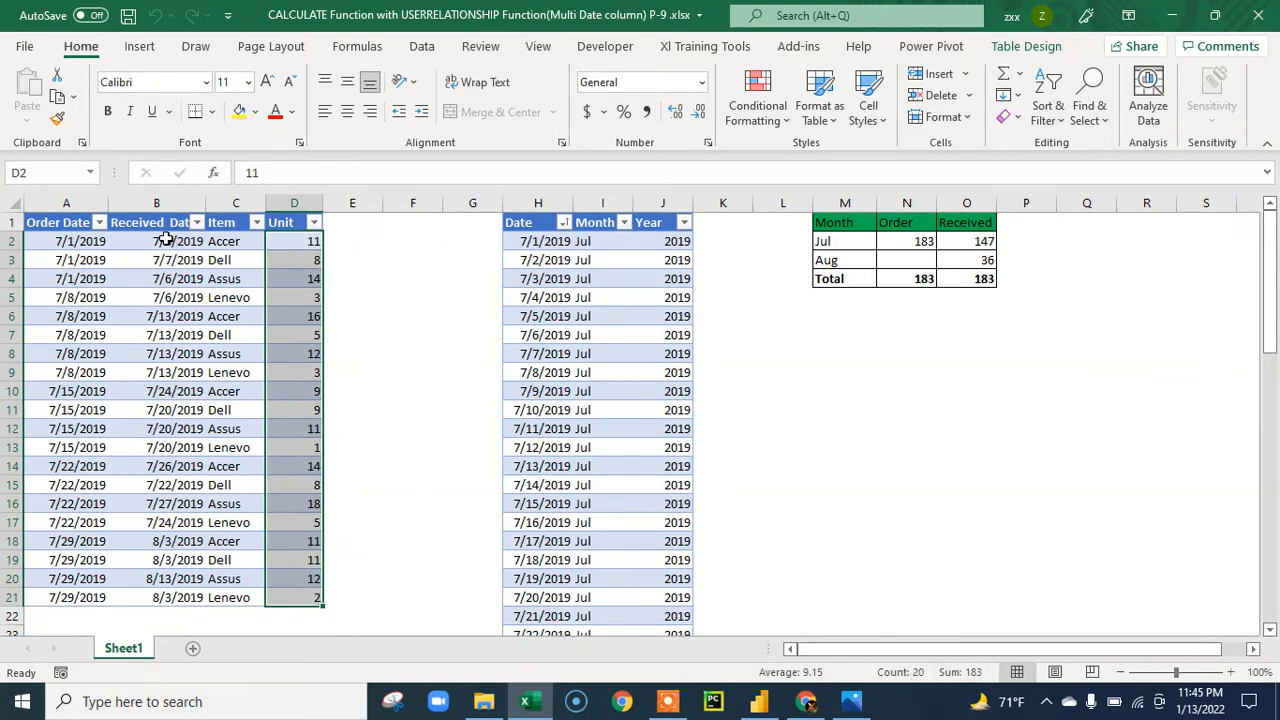
pyautogui.moveTo(165, 240); pyautogui.dragTo(158, 519)
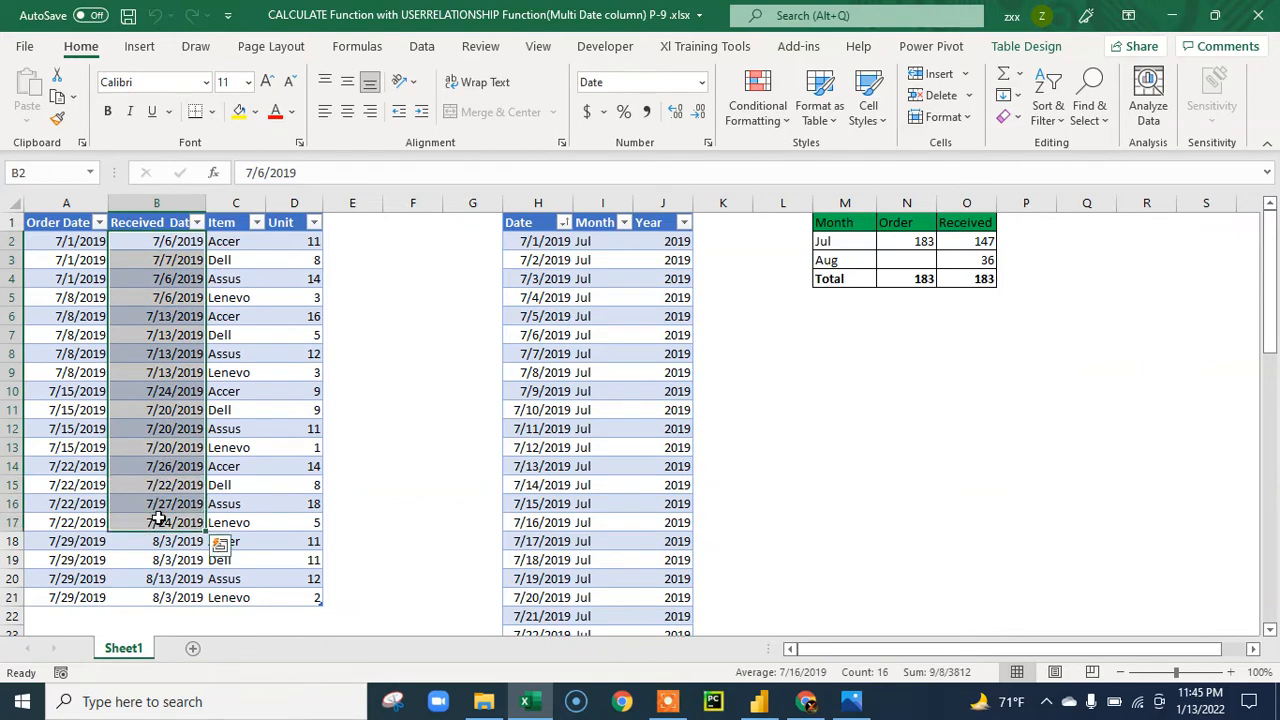
pyautogui.moveTo(287, 524); pyautogui.dragTo(293, 241)
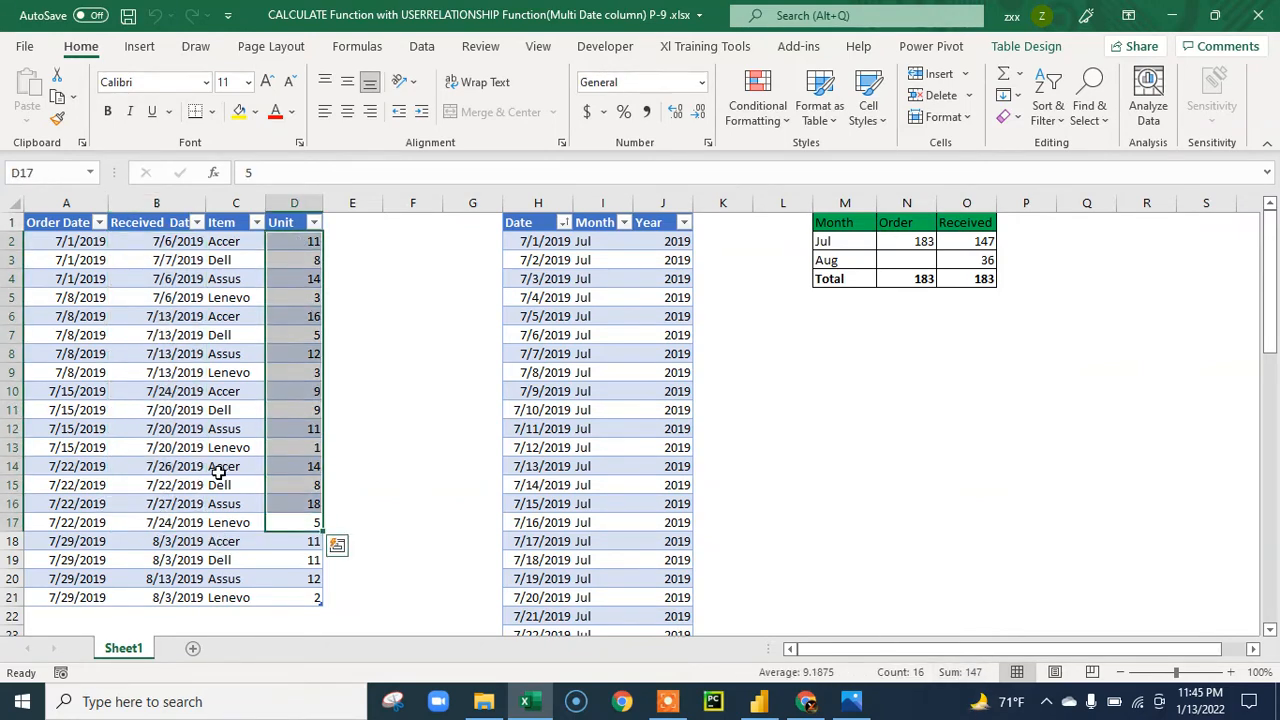
pyautogui.moveTo(168, 546); pyautogui.dragTo(166, 591)
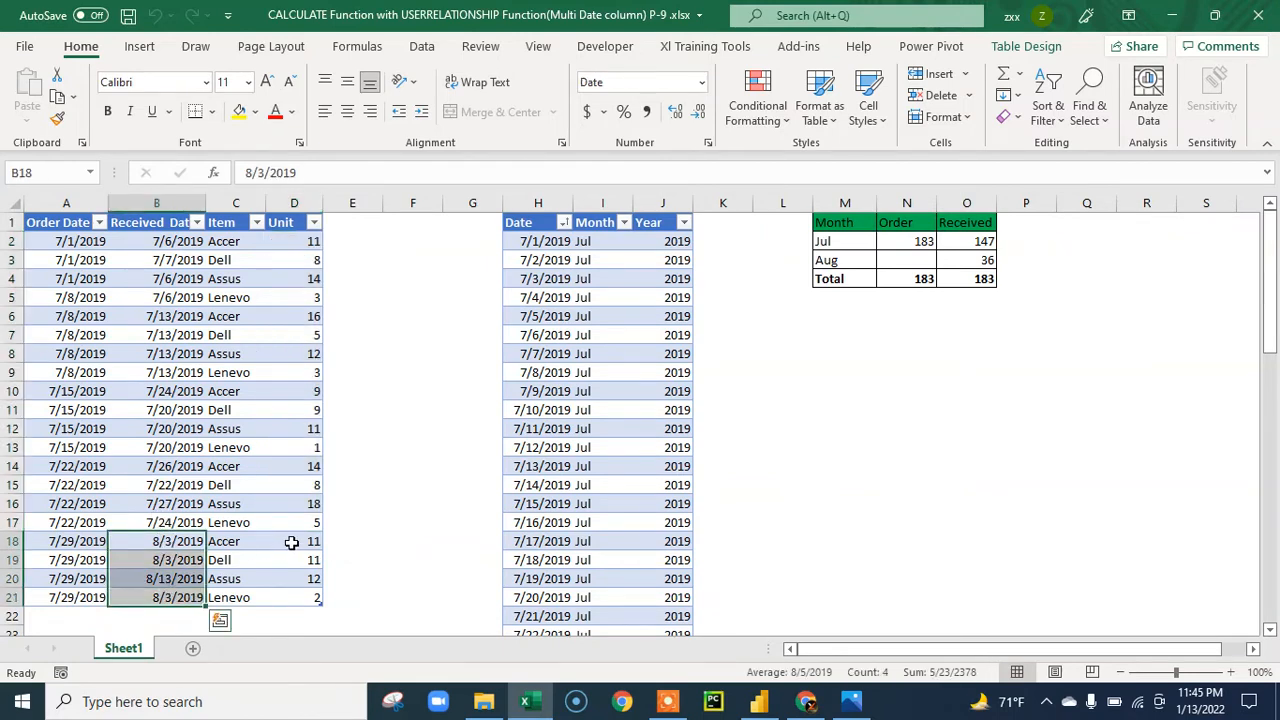
pyautogui.moveTo(292, 544); pyautogui.dragTo(294, 597)
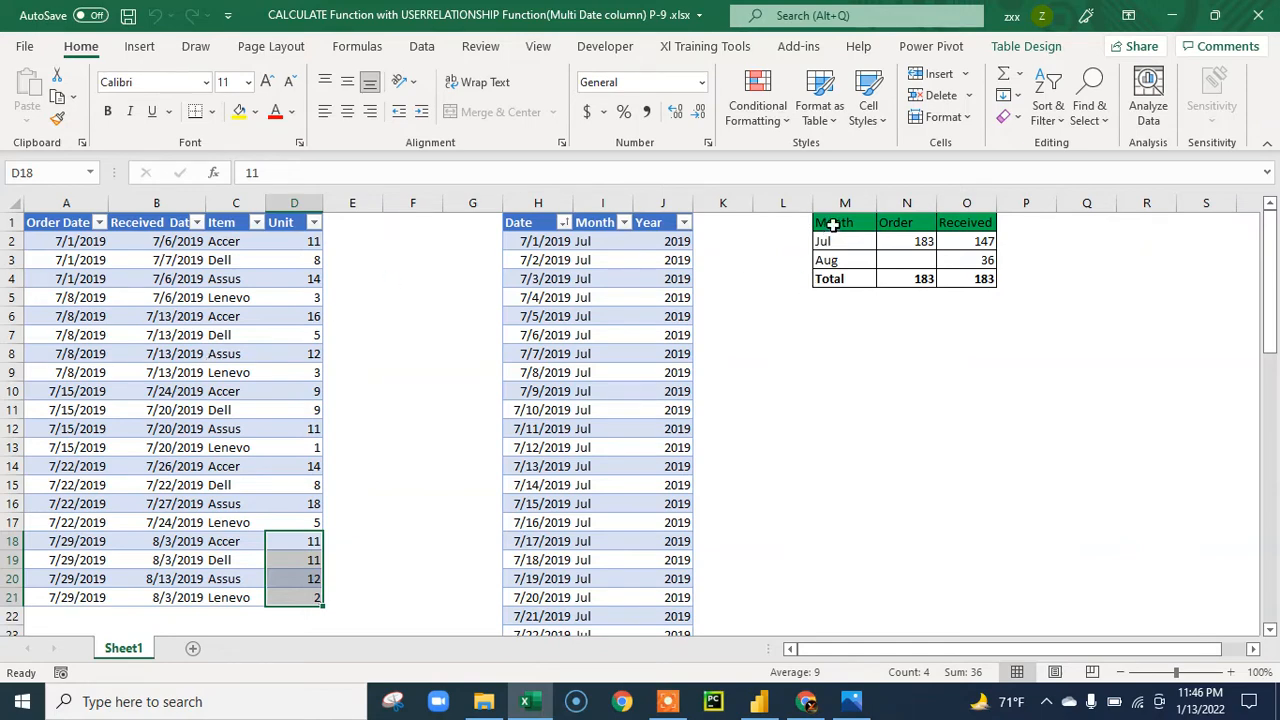
# Step: Compare the Month, Order and Received summary table with the unit sums by order date and received date
pyautogui.moveTo(830, 222); pyautogui.dragTo(975, 273)
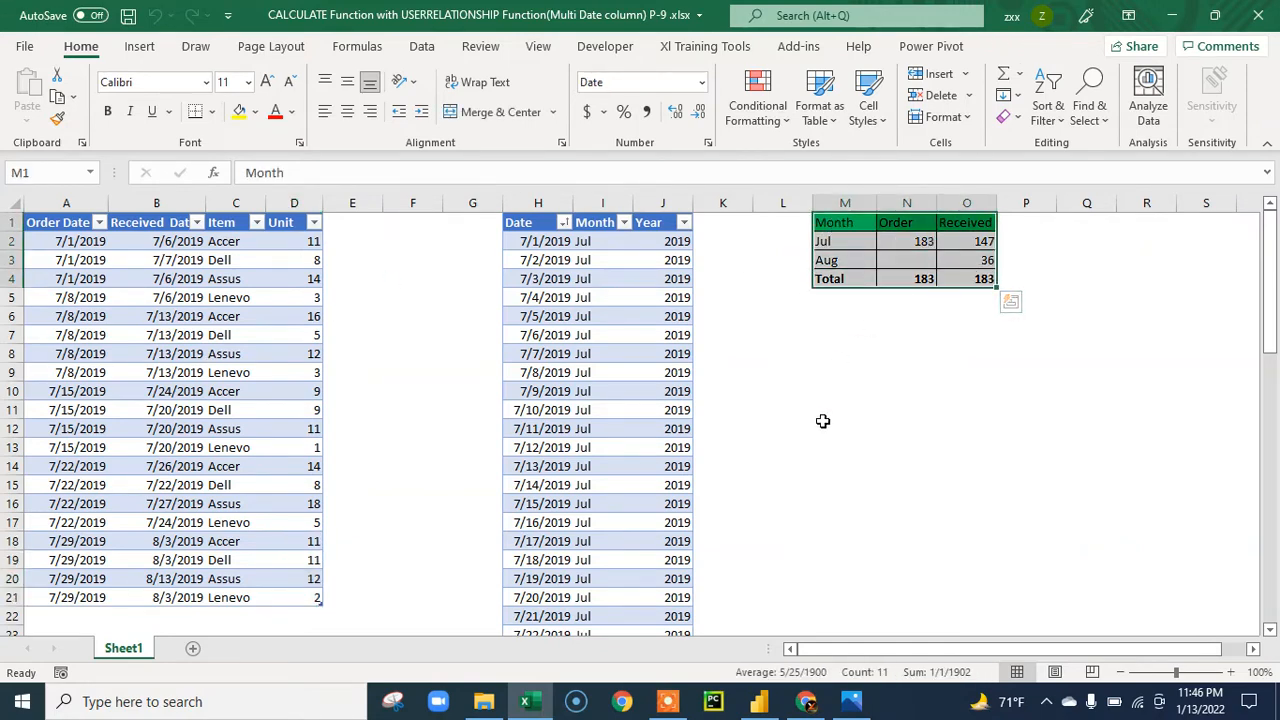
pyautogui.moveTo(828, 224); pyautogui.dragTo(962, 242)
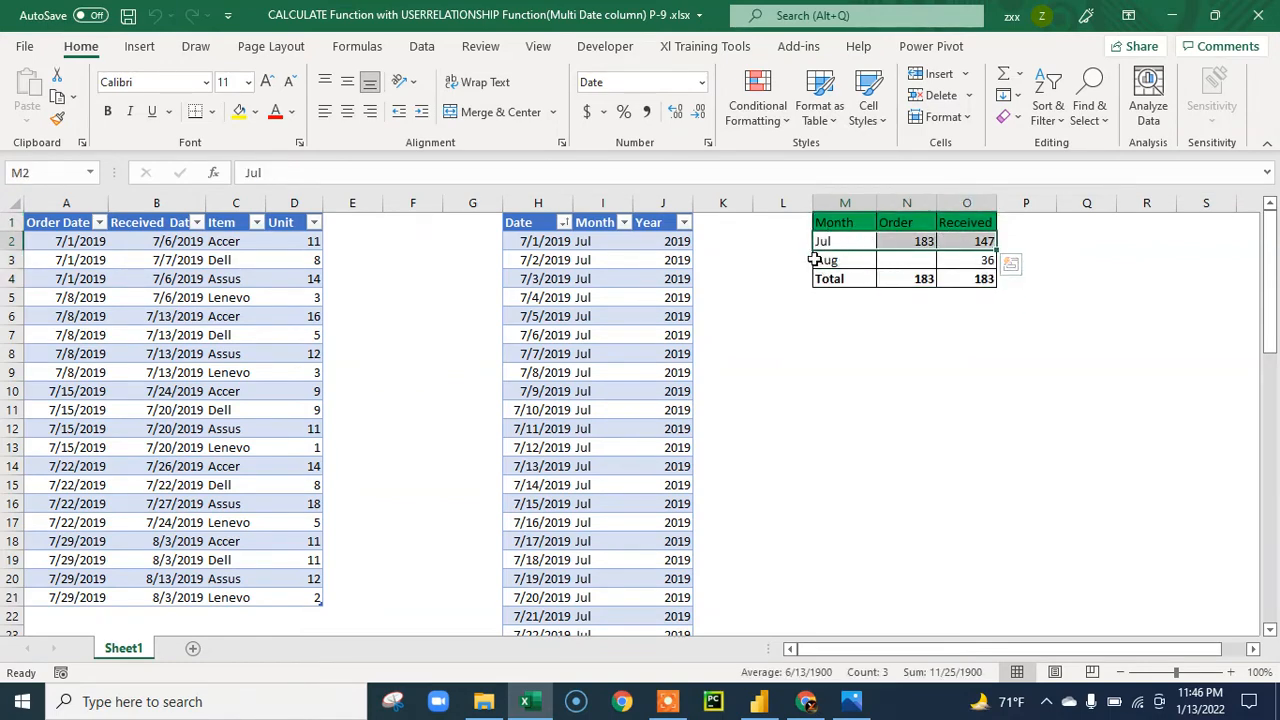
pyautogui.click(849, 258)
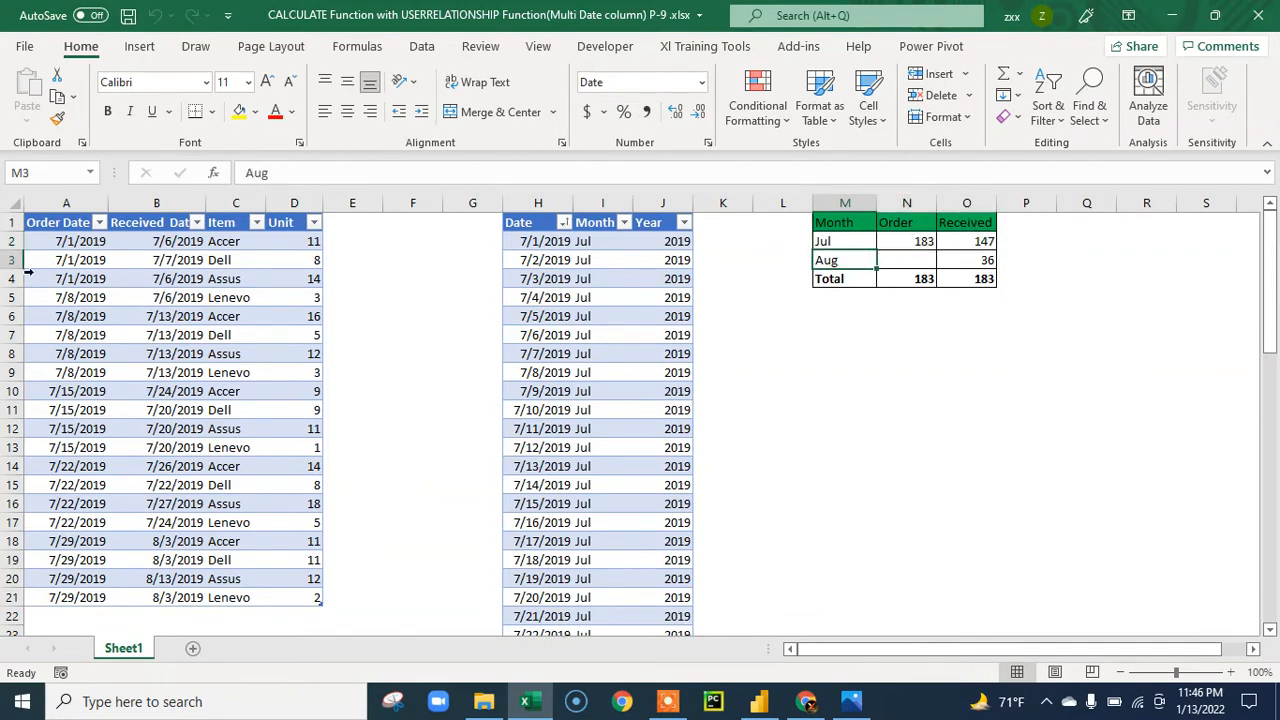
pyautogui.moveTo(68, 246); pyautogui.dragTo(30, 592)
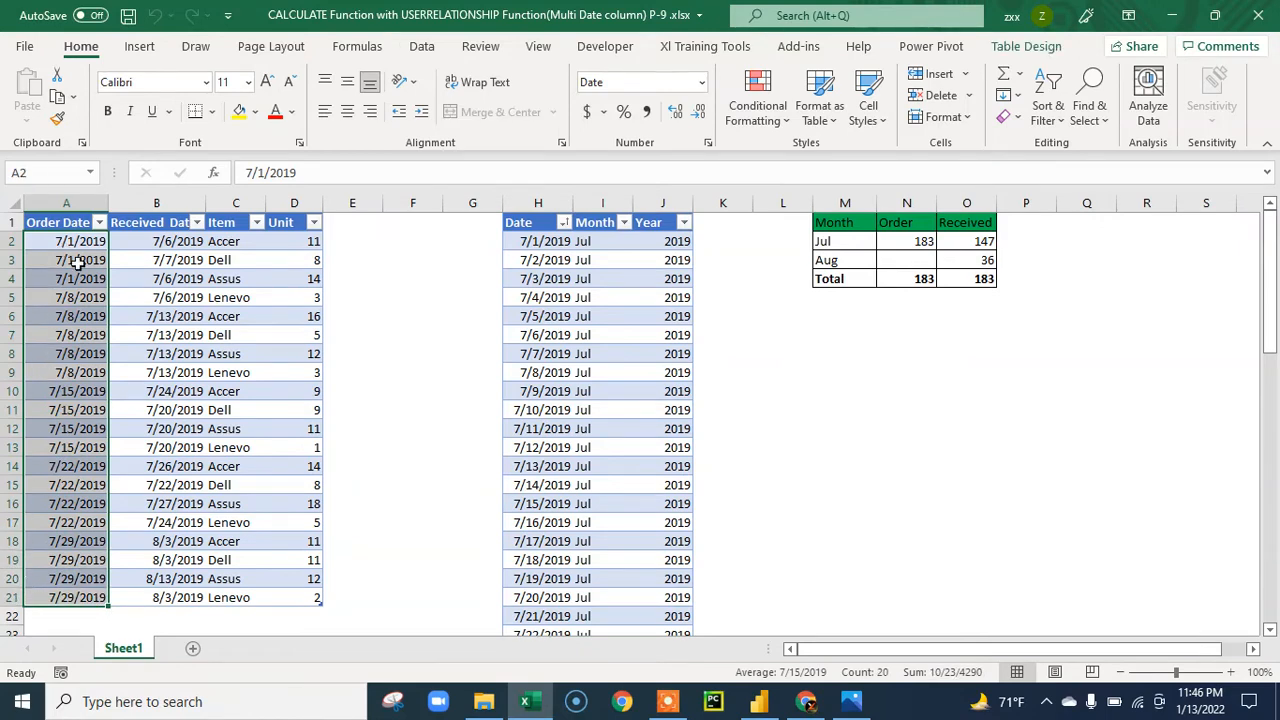
pyautogui.click(913, 238)
pyautogui.moveTo(295, 243); pyautogui.dragTo(292, 598)
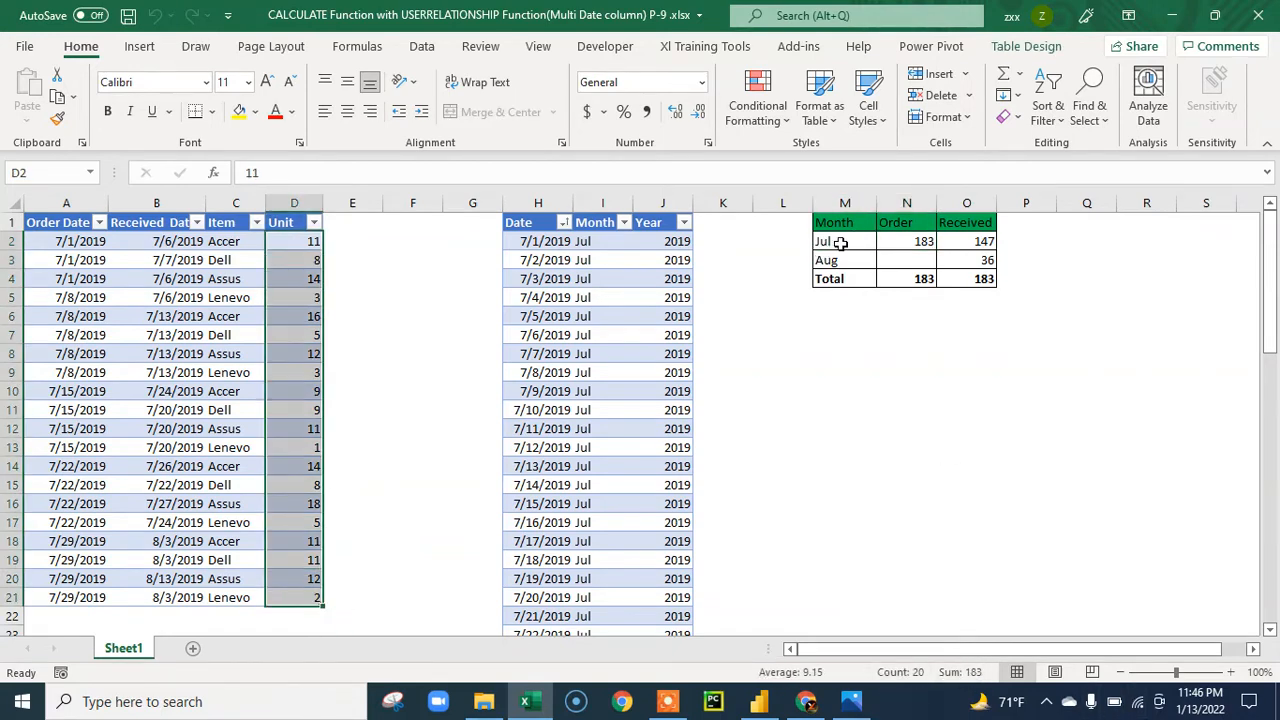
pyautogui.moveTo(841, 243); pyautogui.dragTo(931, 241)
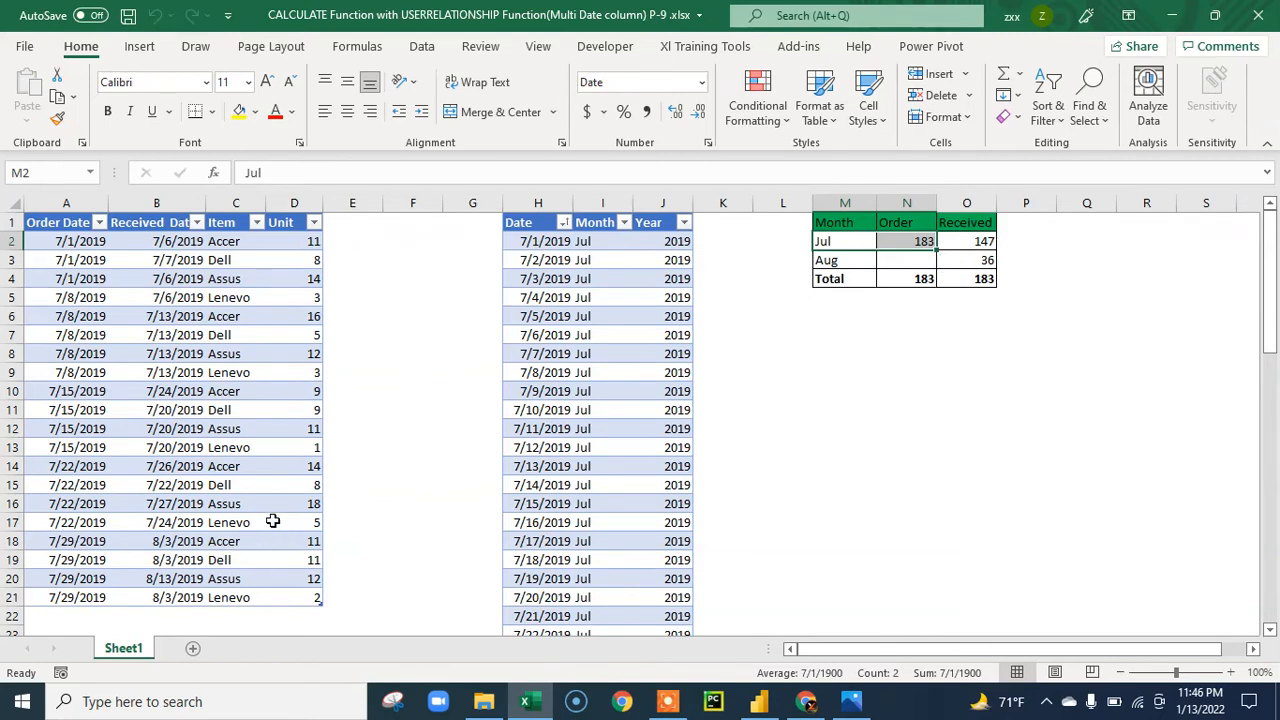
pyautogui.moveTo(272, 521); pyautogui.dragTo(290, 243)
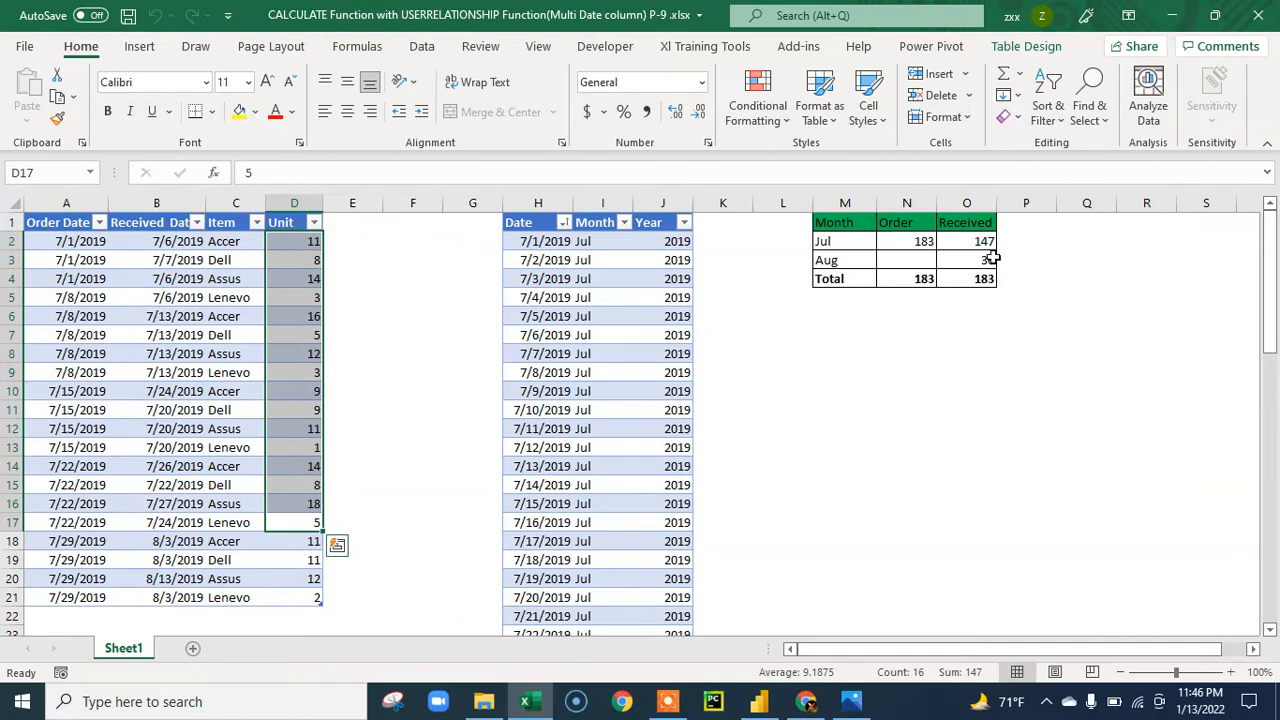
pyautogui.click(990, 259)
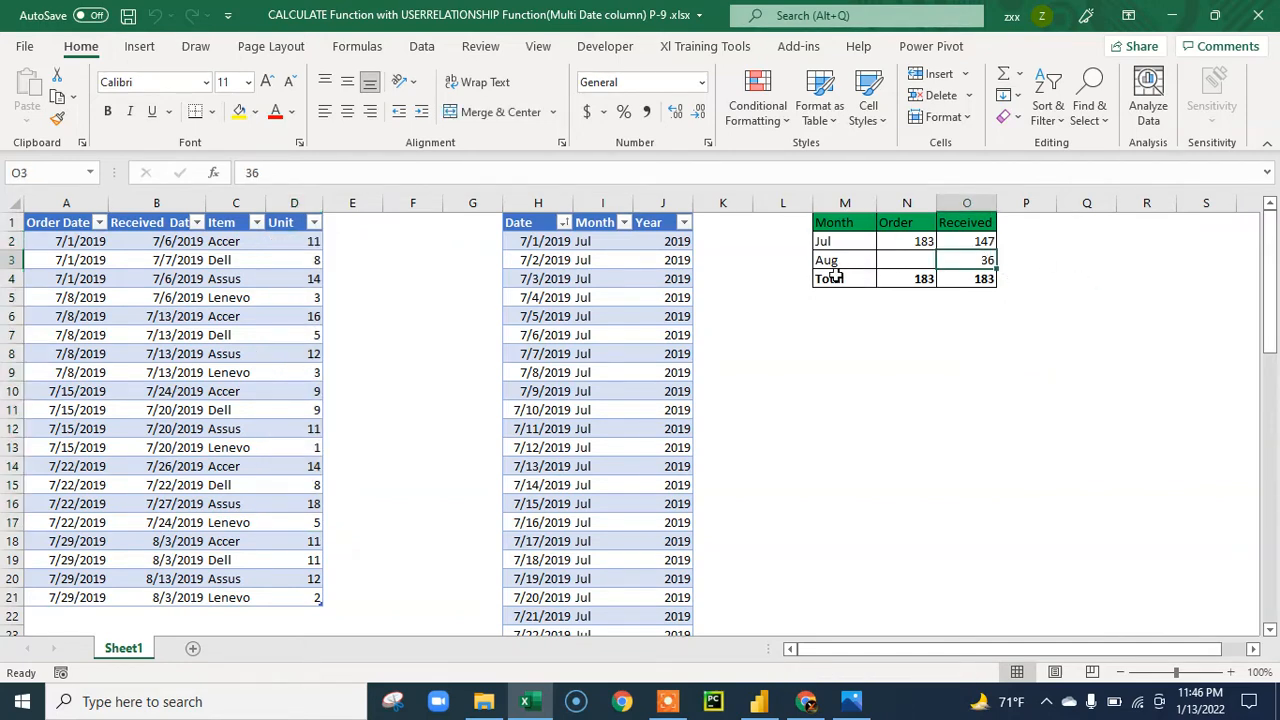
pyautogui.moveTo(836, 278)
pyautogui.mouseDown()
pyautogui.moveTo(915, 272)
pyautogui.moveTo(984, 223)
pyautogui.mouseUp()
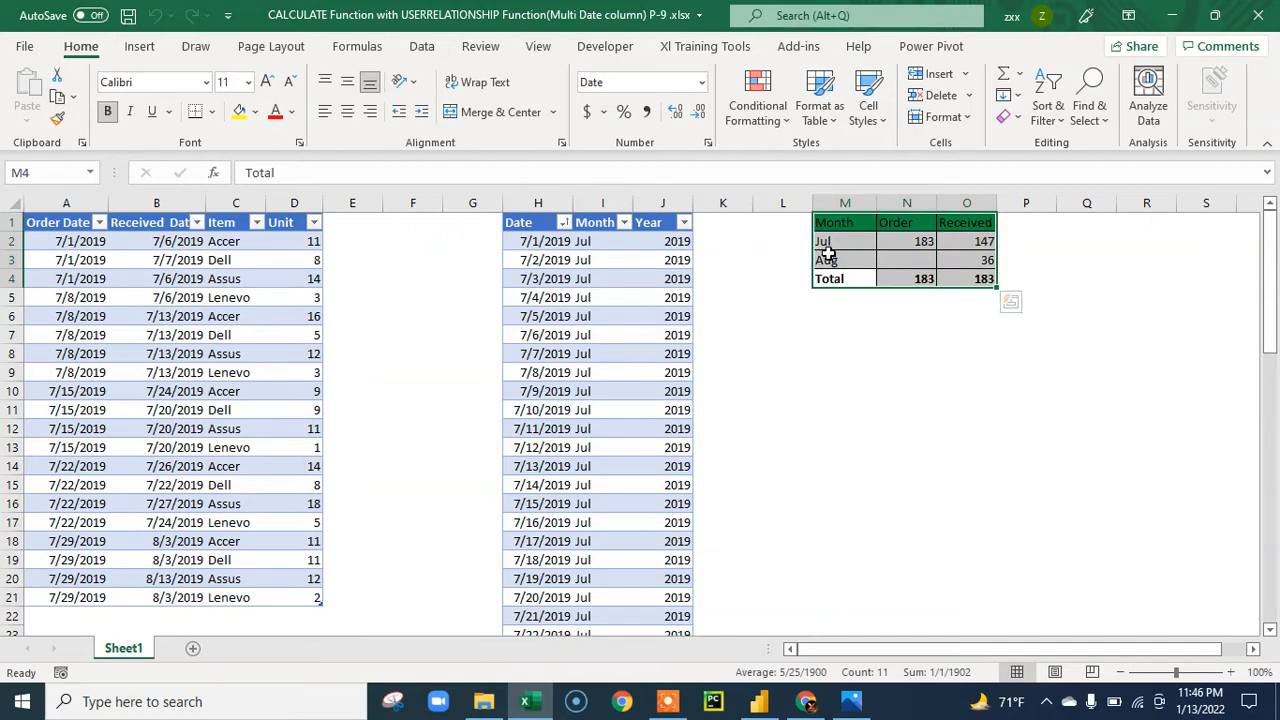
pyautogui.click(846, 222)
pyautogui.hotkey('ctrl', 'a')
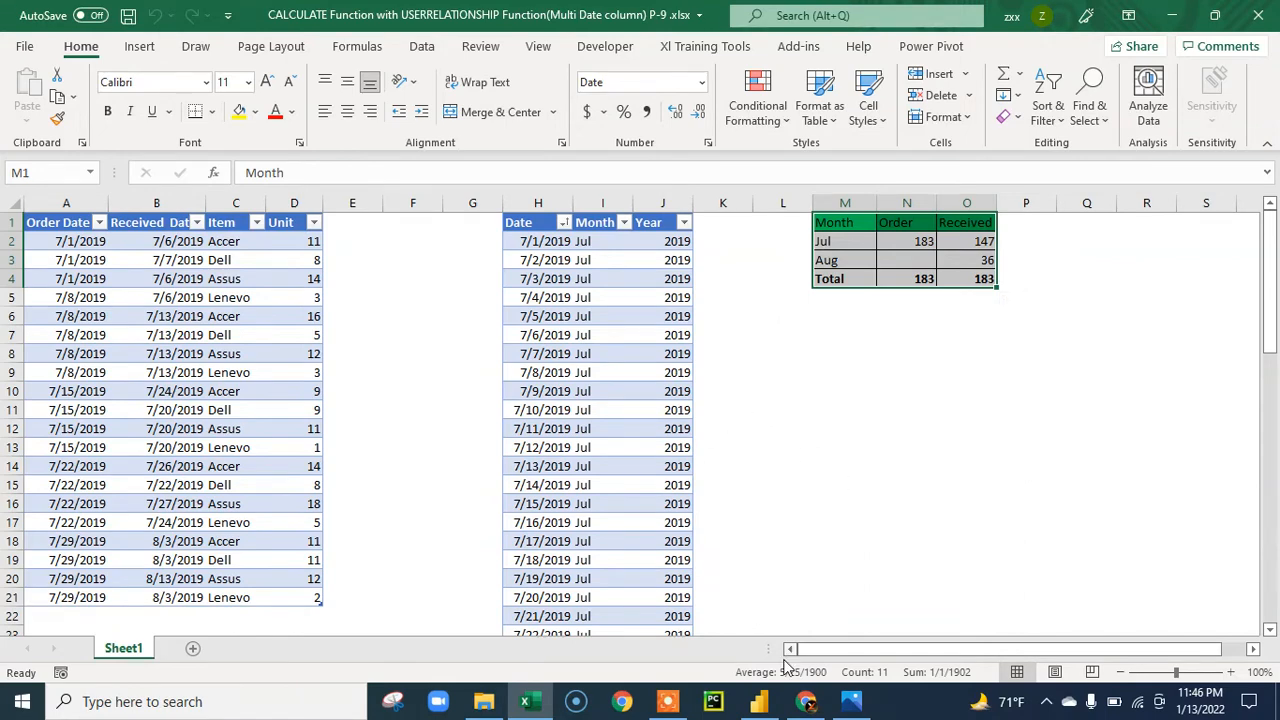
# Step: Switch to Power BI Desktop and review the Theory USERELATIONSHIP page and the model diagram of tbldata and tblCalender
pyautogui.click(759, 703)
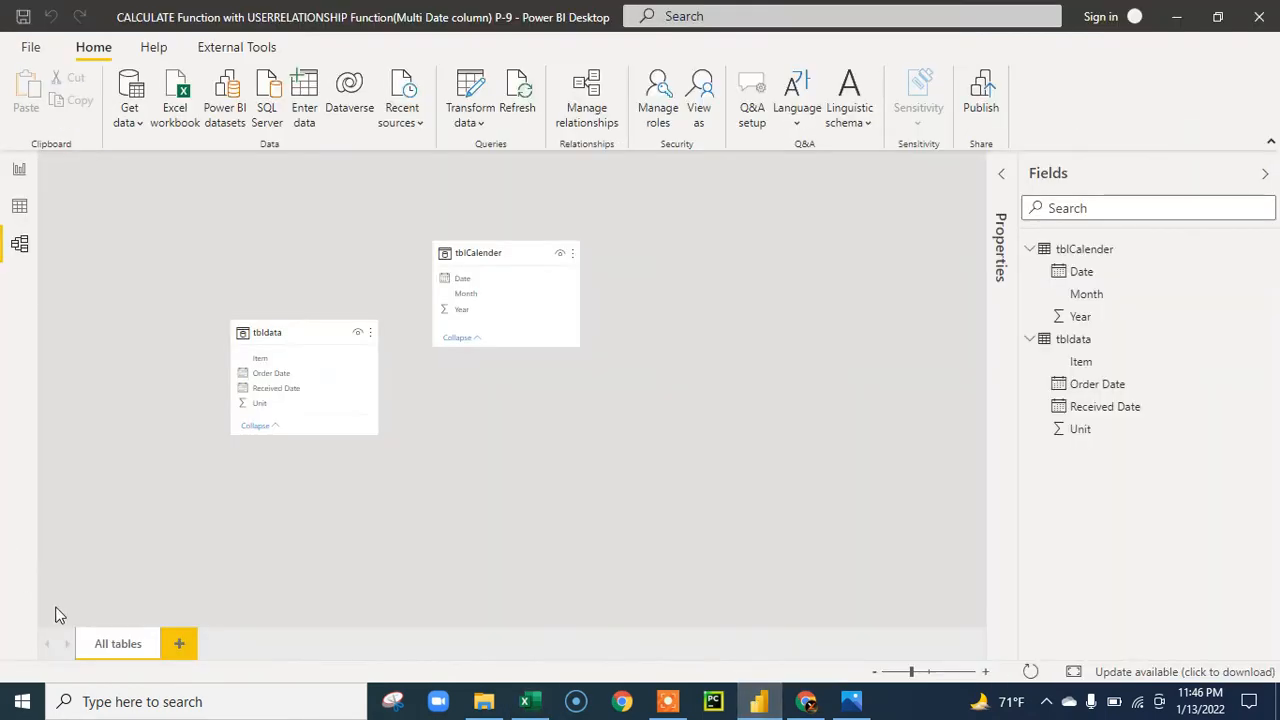
pyautogui.click(17, 170)
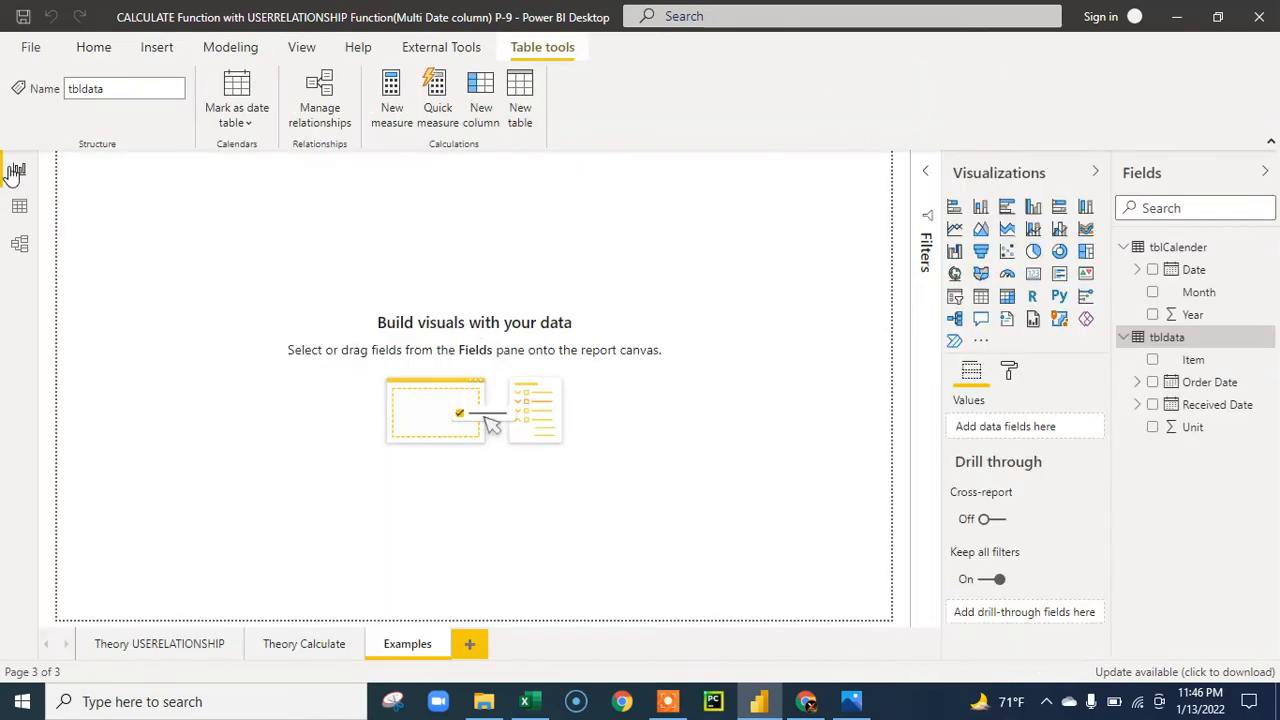
pyautogui.click(190, 648)
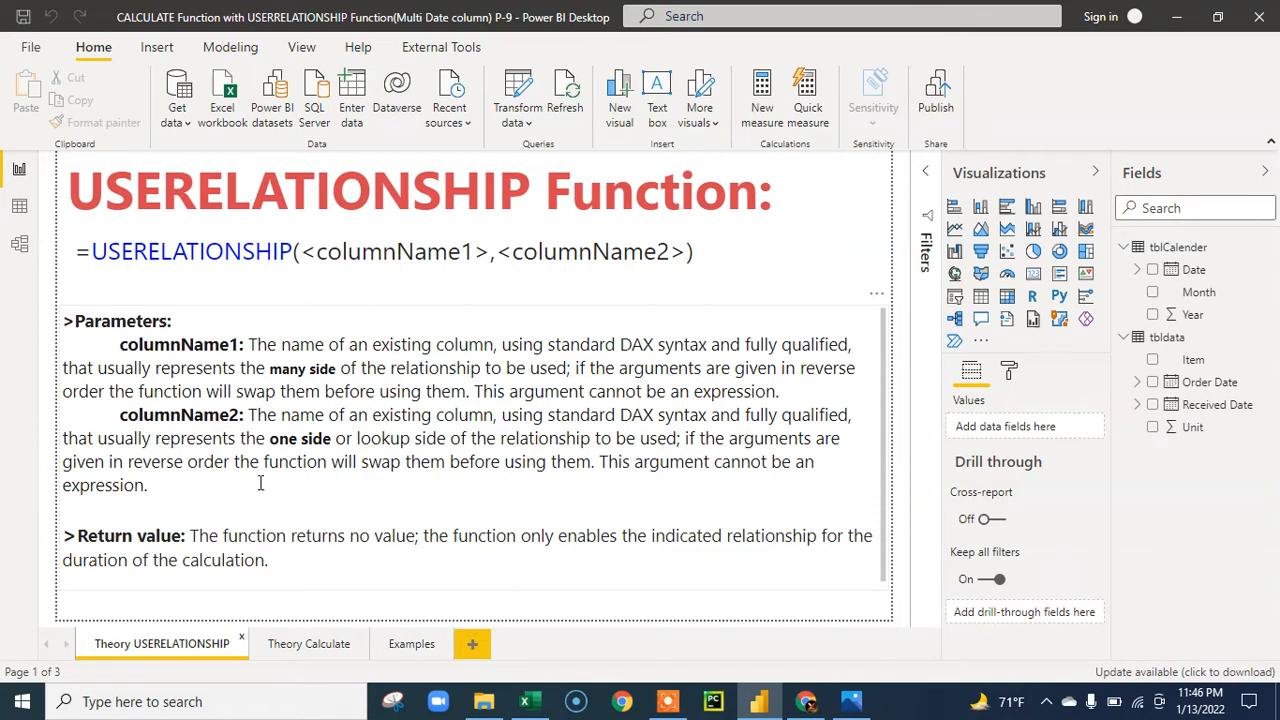
pyautogui.click(19, 244)
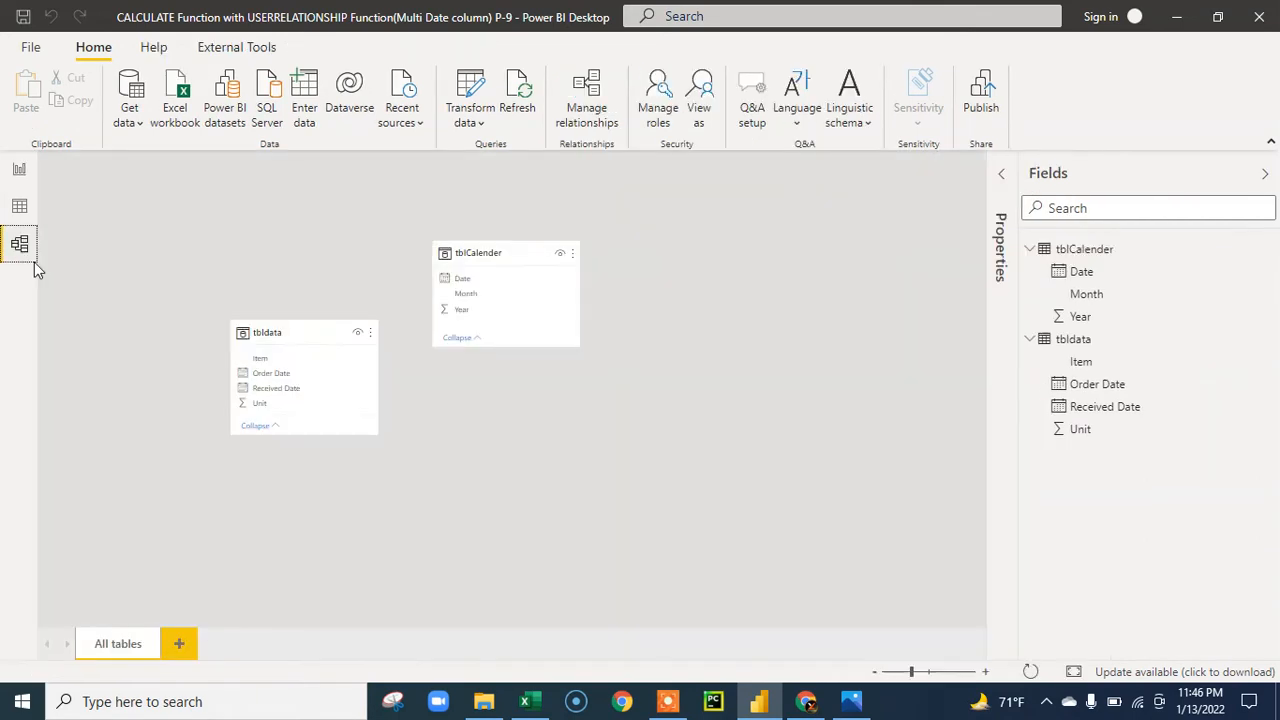
pyautogui.click(530, 703)
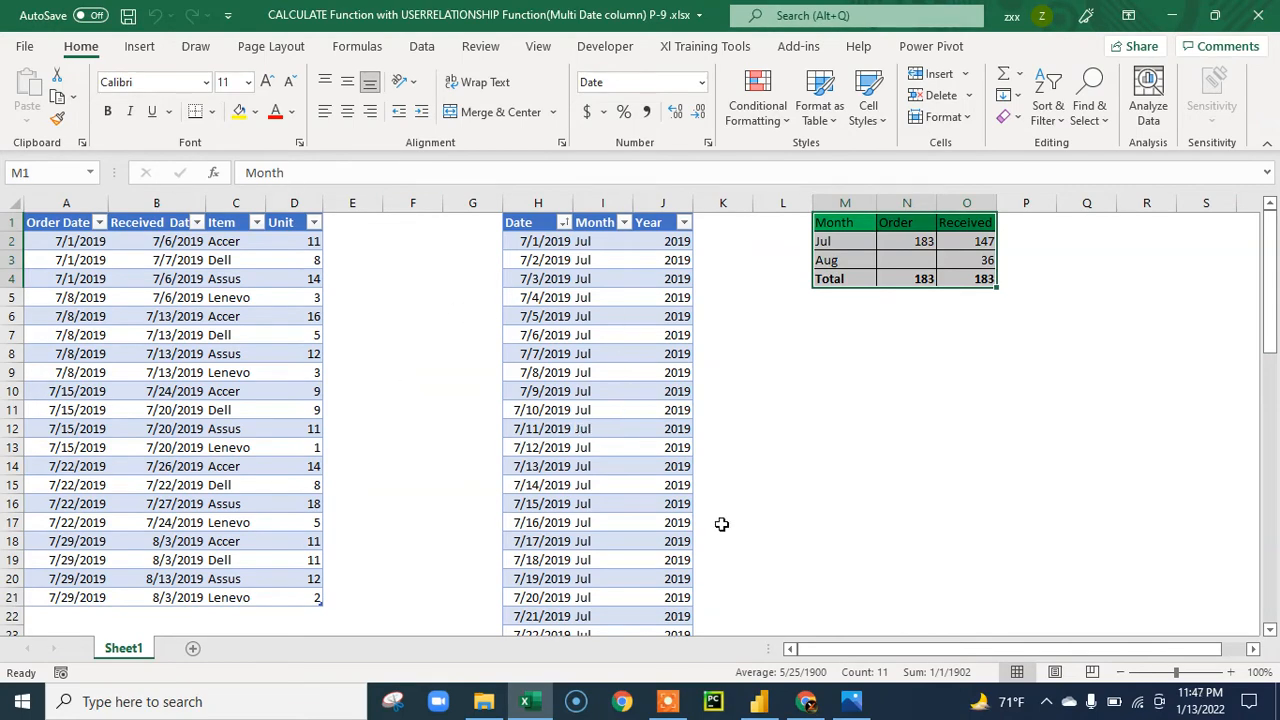
pyautogui.click(760, 703)
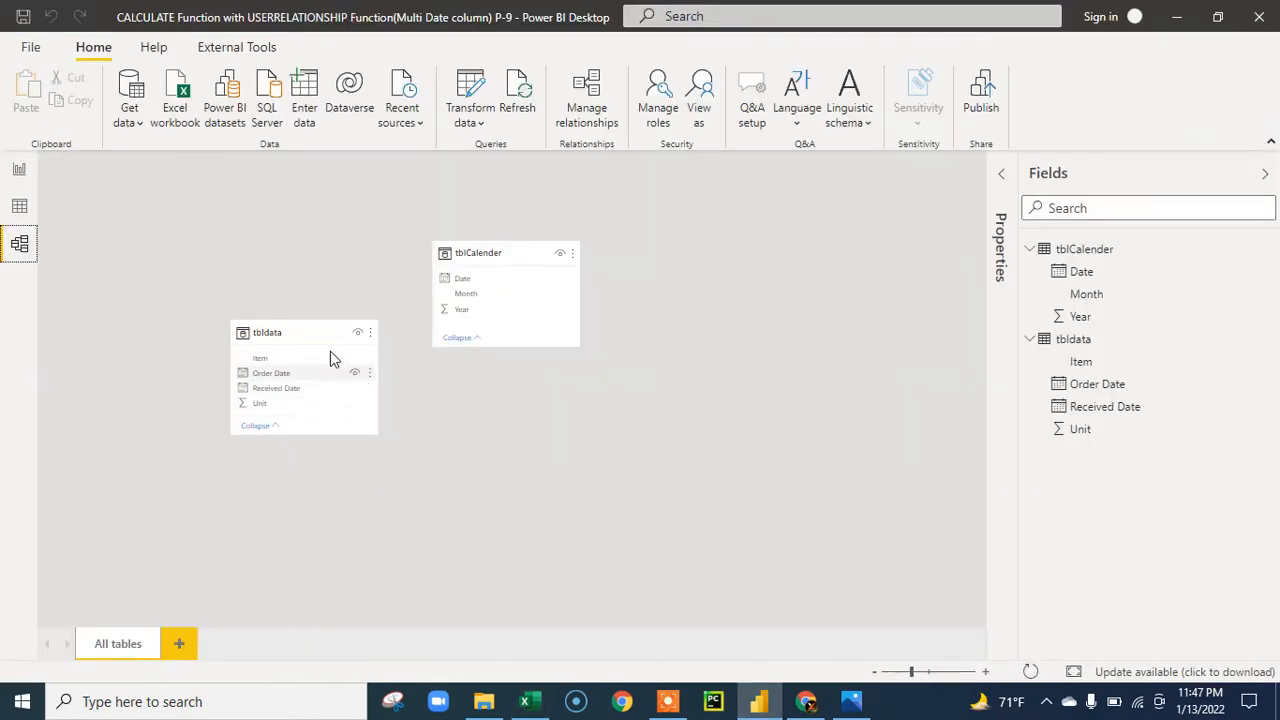
# Step: Relate the Date column of tblCalender to both Order Date and Received Date in tbldata
pyautogui.click(509, 253)
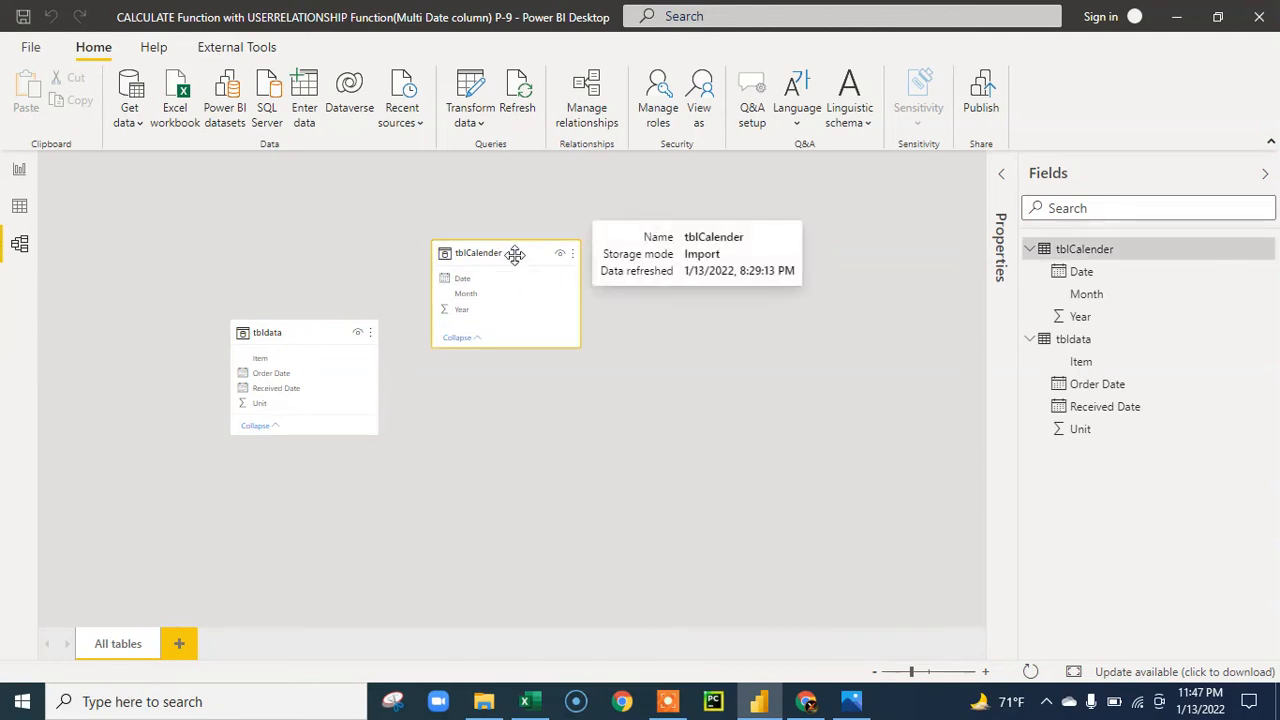
pyautogui.click(284, 332)
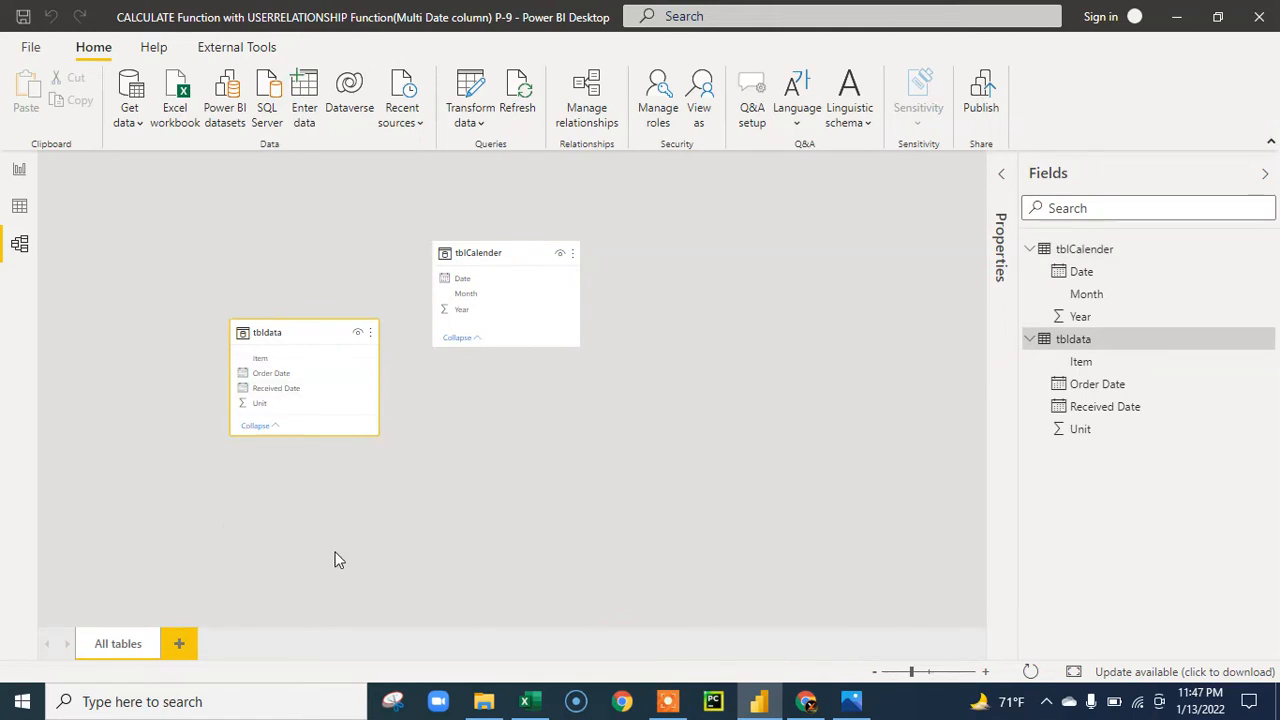
pyautogui.click(500, 279)
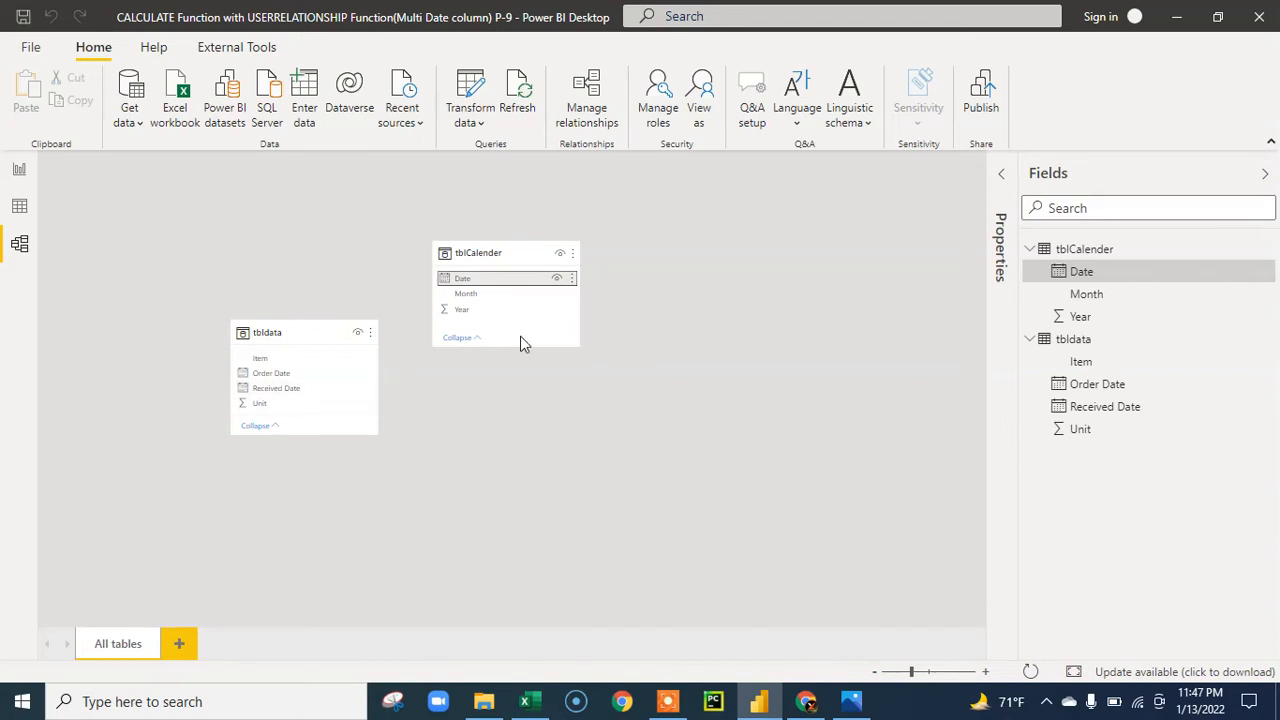
pyautogui.moveTo(911, 672); pyautogui.dragTo(928, 678)
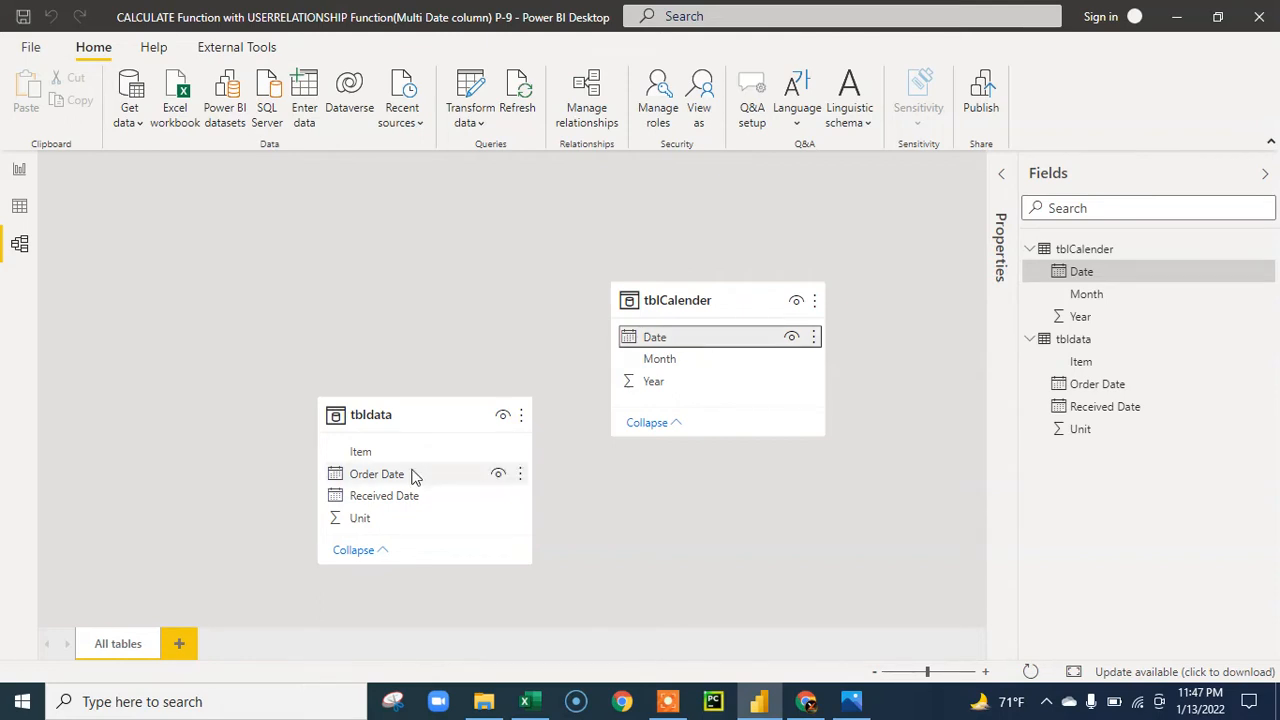
pyautogui.moveTo(713, 342); pyautogui.dragTo(396, 478)
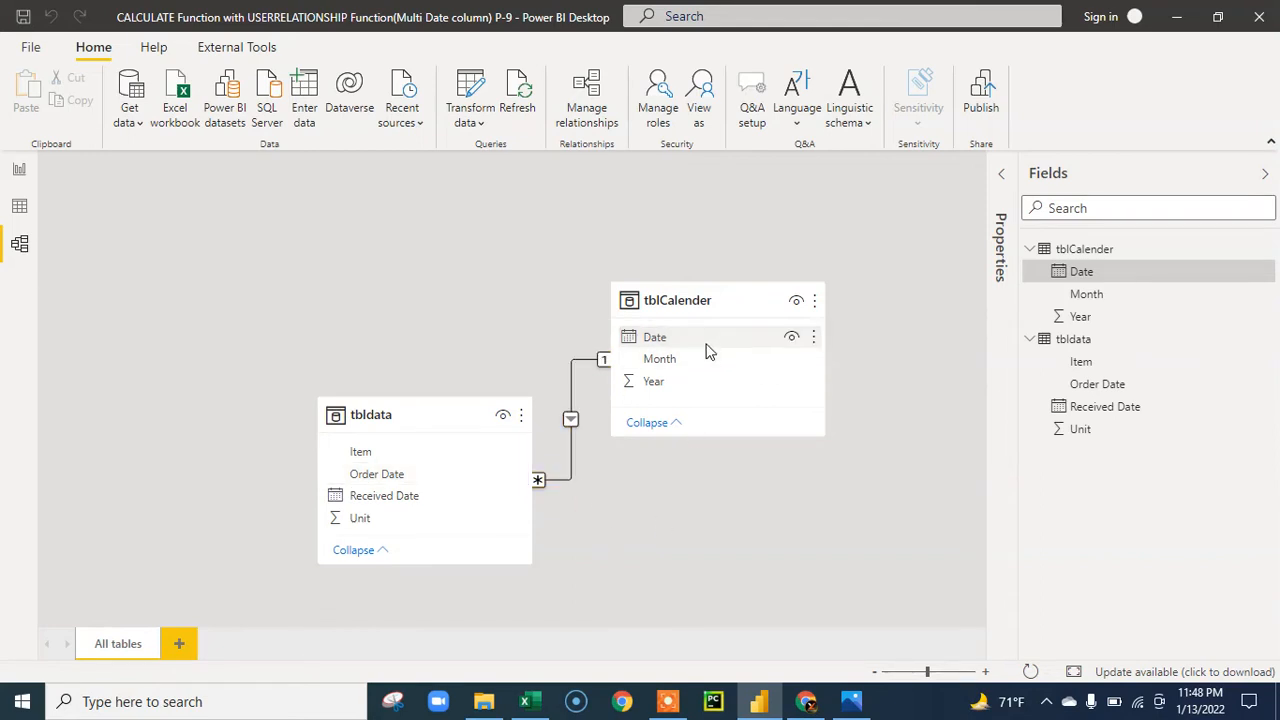
pyautogui.moveTo(731, 346); pyautogui.dragTo(434, 494)
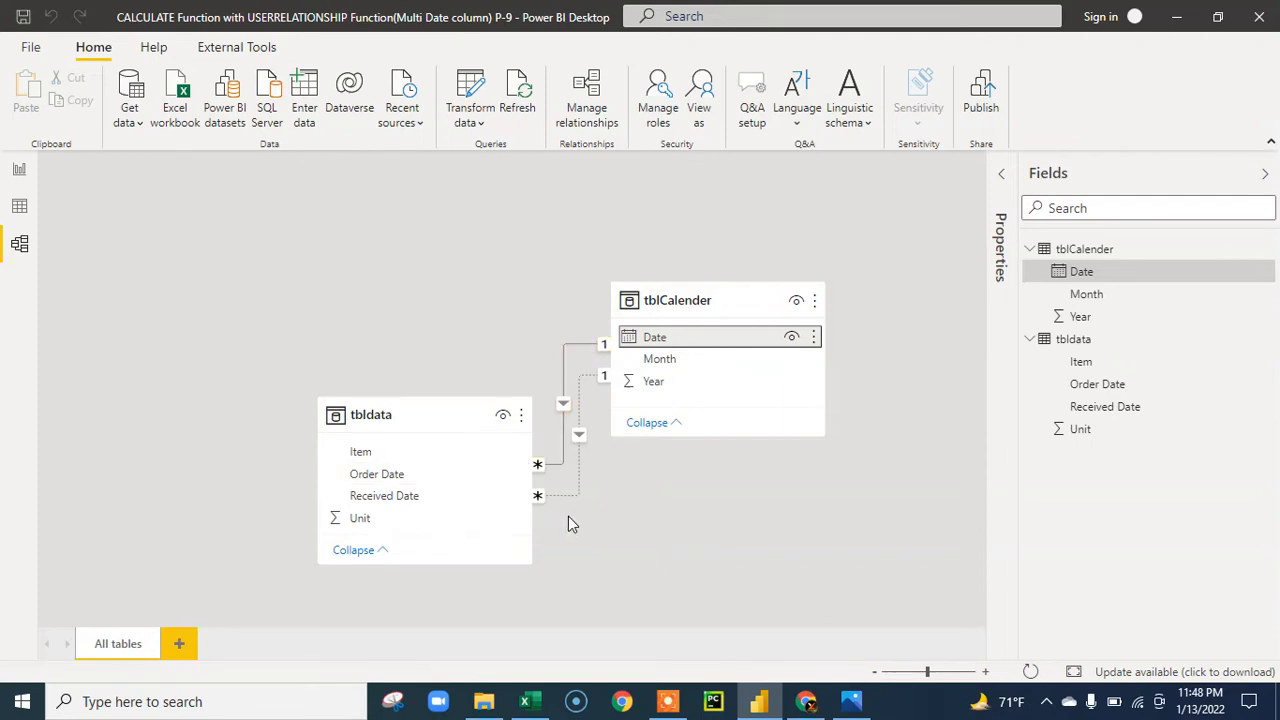
# Step: Review the columns, cardinality and active setting of the Order Date relationship and of the Received Date relationship, leaving both unedited
pyautogui.rightClick(566, 368)
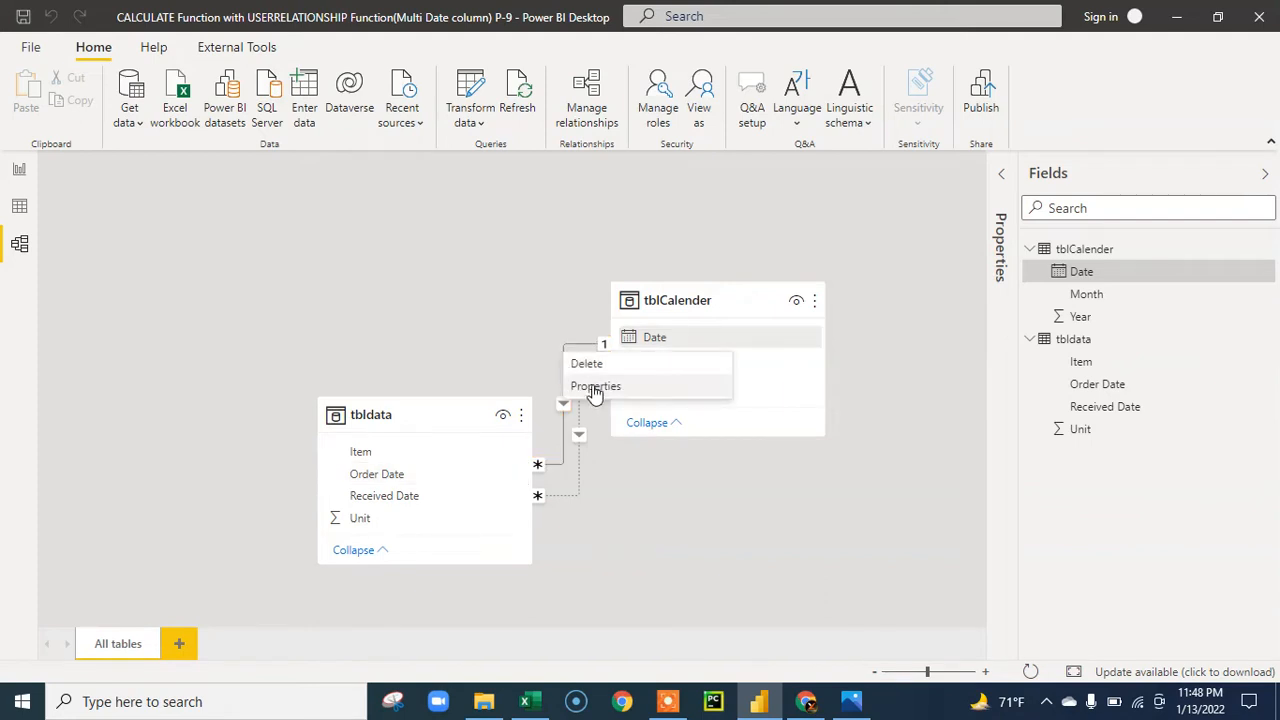
pyautogui.click(595, 387)
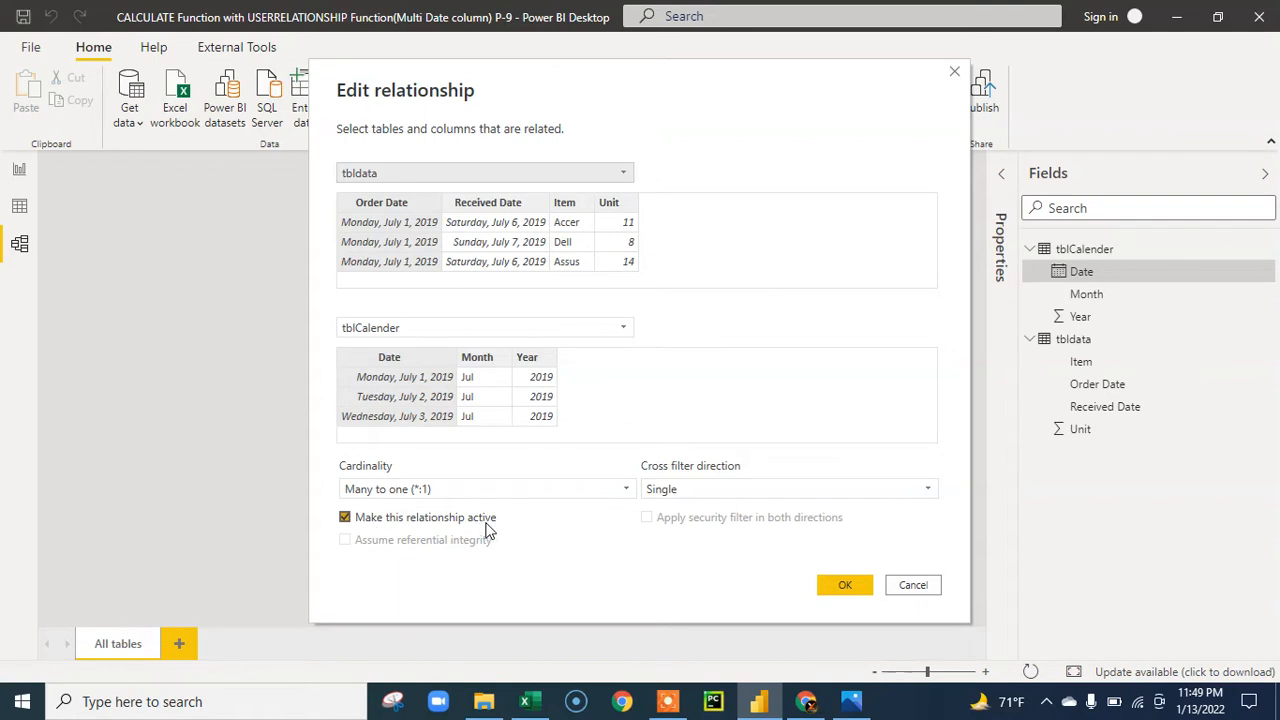
pyautogui.click(921, 586)
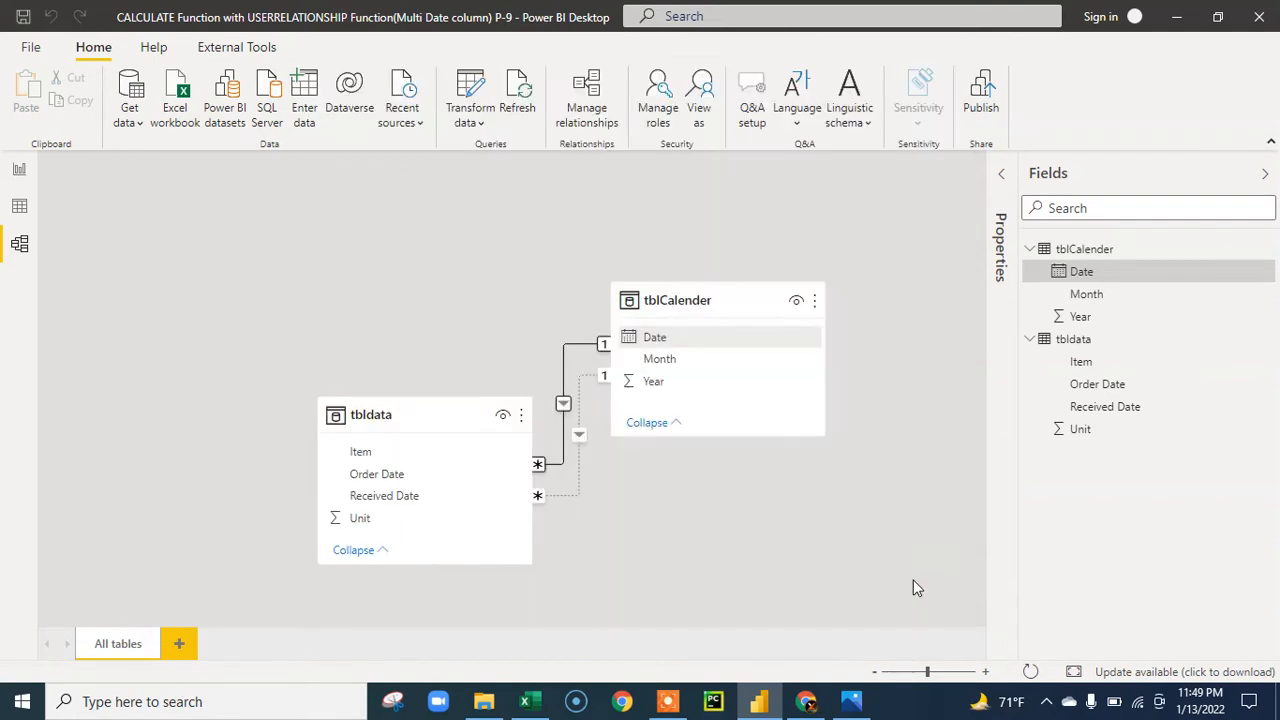
pyautogui.doubleClick(579, 493)
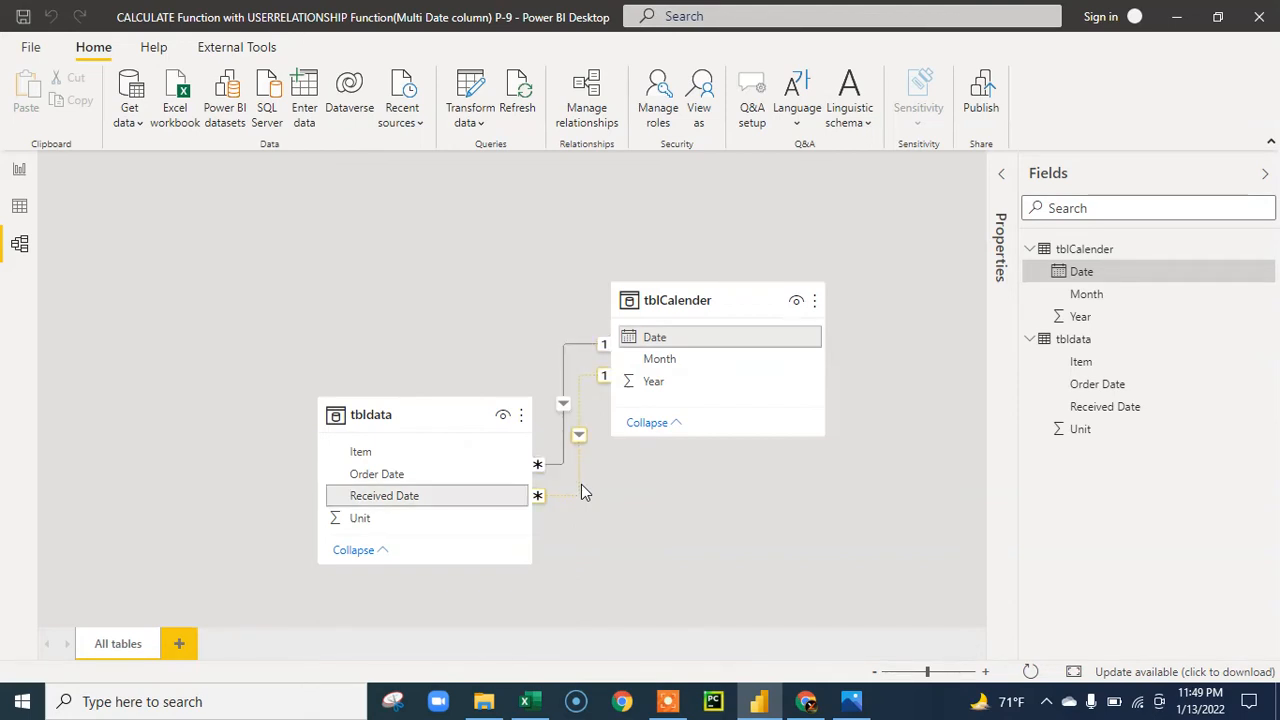
pyautogui.rightClick(581, 487)
pyautogui.click(608, 520)
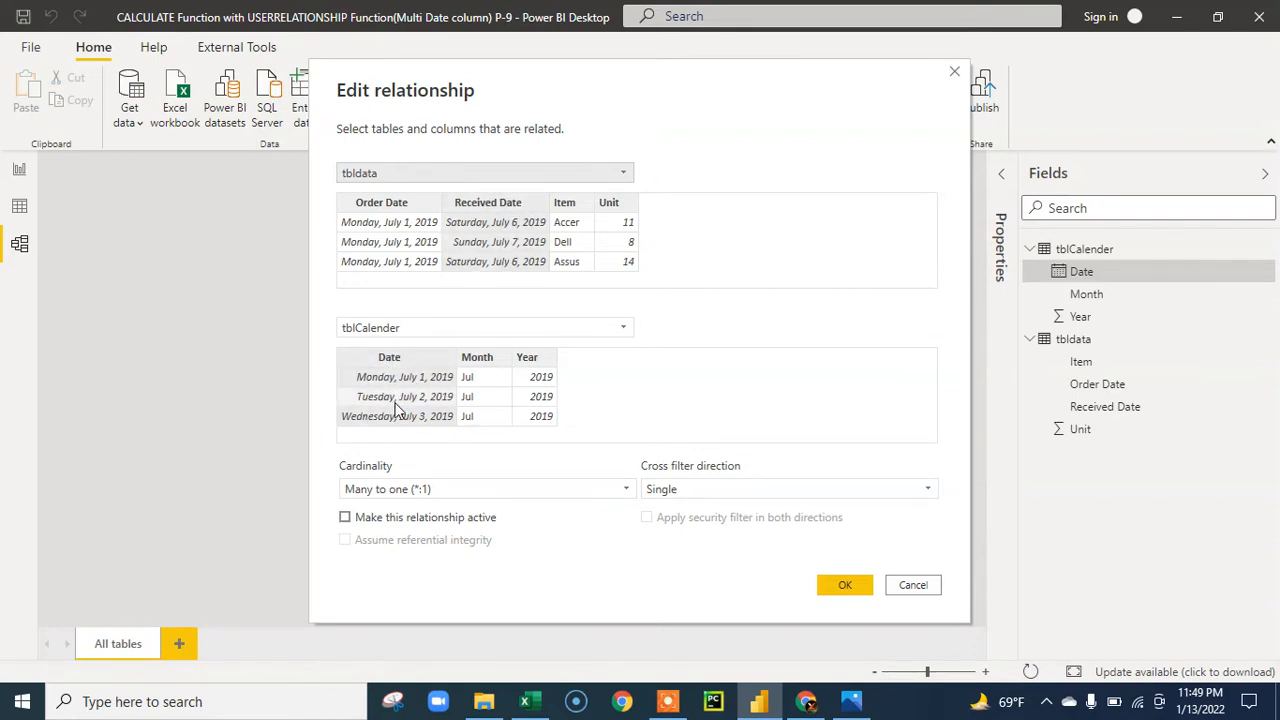
pyautogui.click(906, 586)
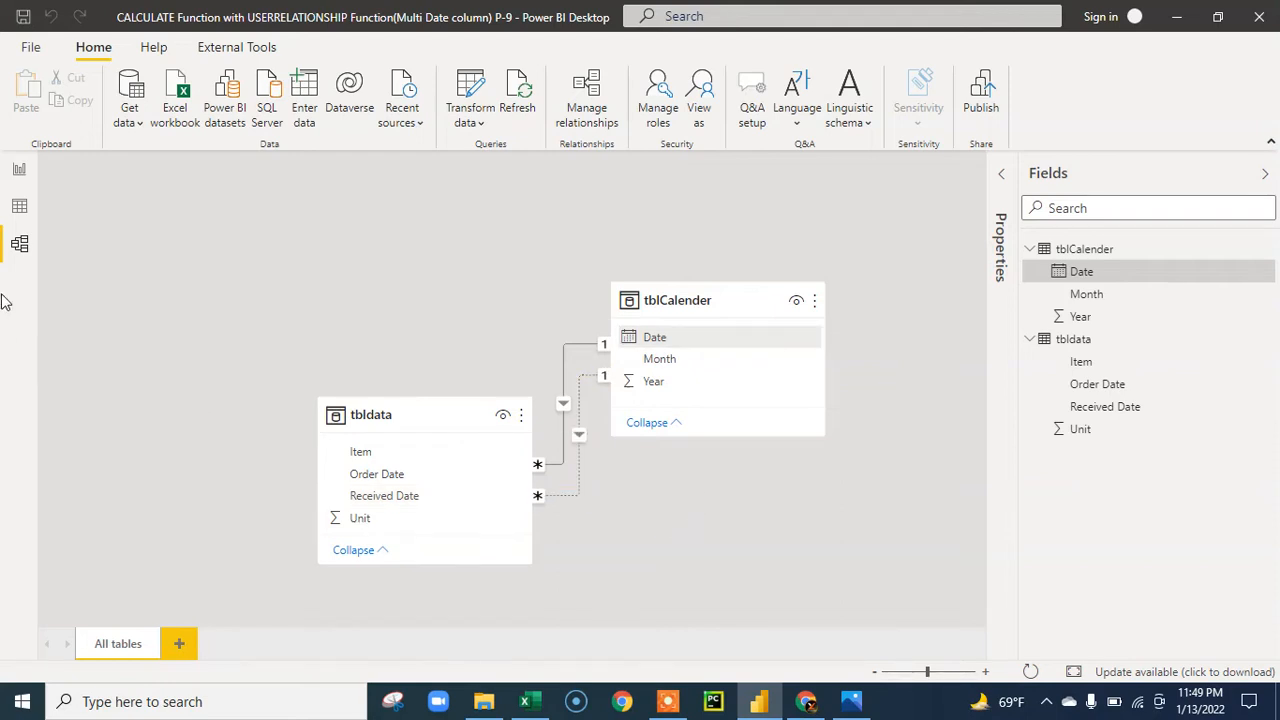
# Step: Compare the USERELATIONSHIP syntax and parameters on the theory page with the two relationships in the model diagram
pyautogui.click(19, 169)
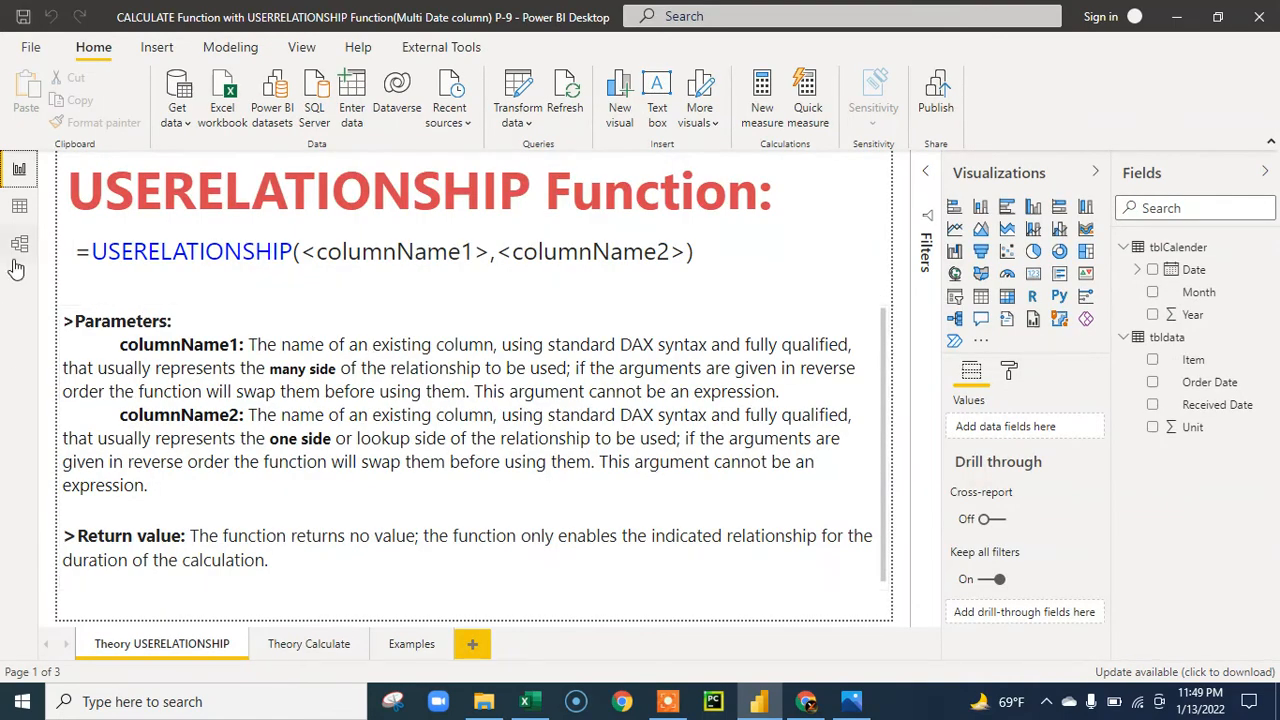
pyautogui.click(405, 645)
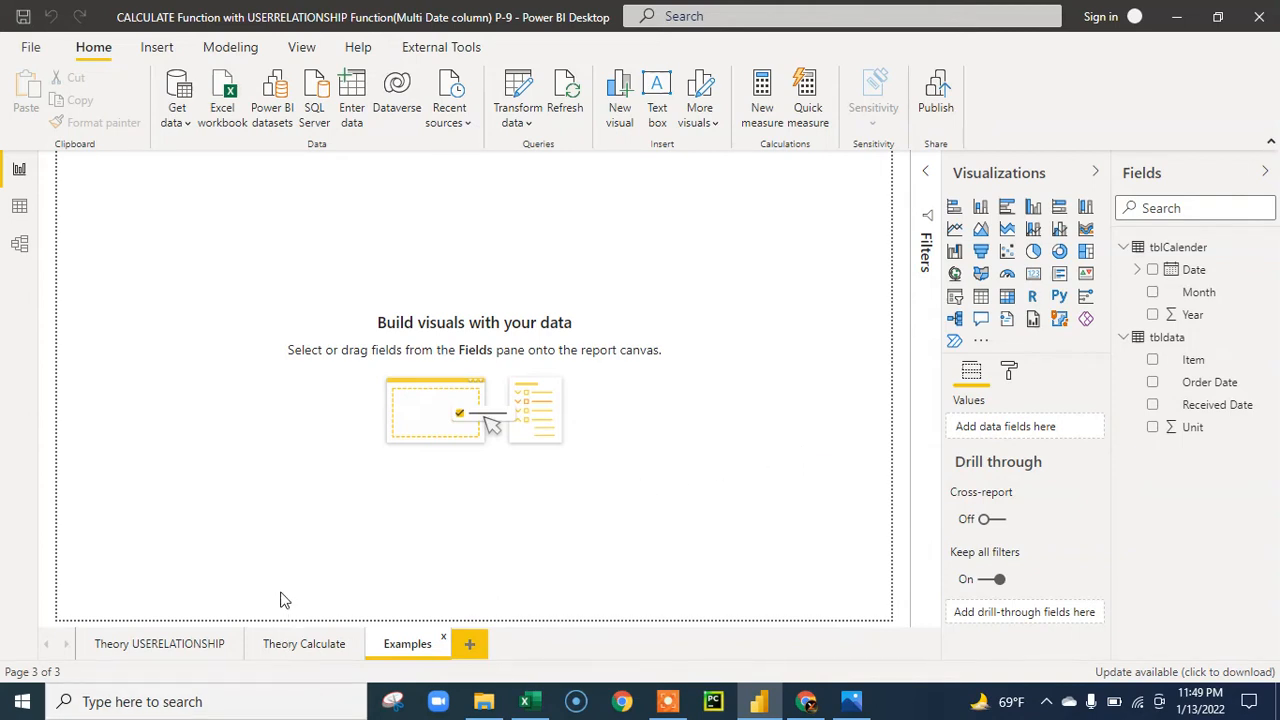
pyautogui.click(157, 647)
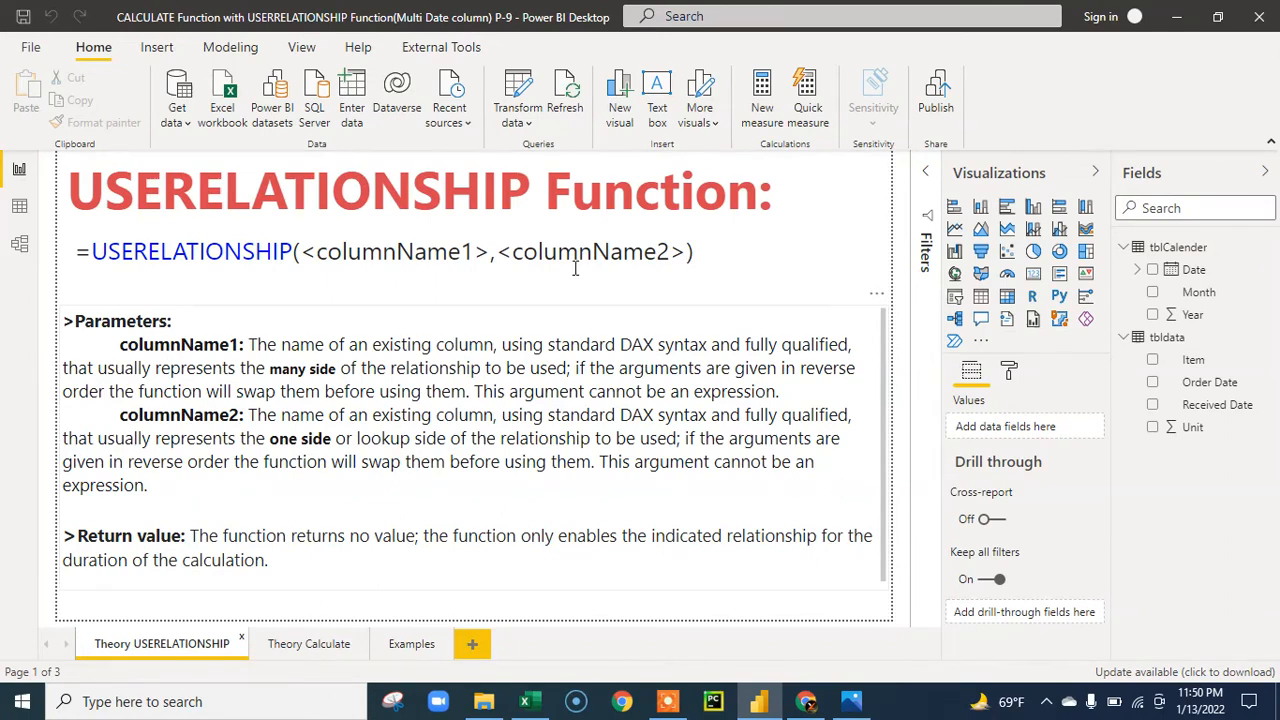
pyautogui.click(19, 243)
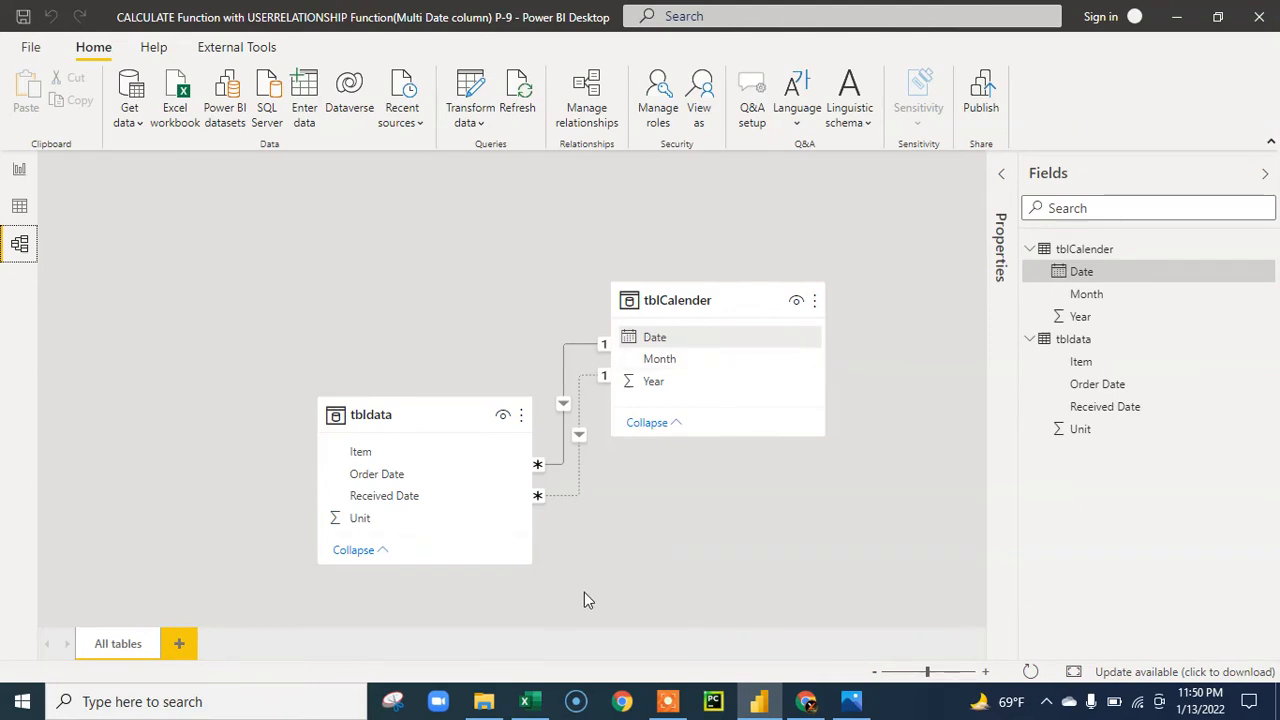
pyautogui.rightClick(568, 500)
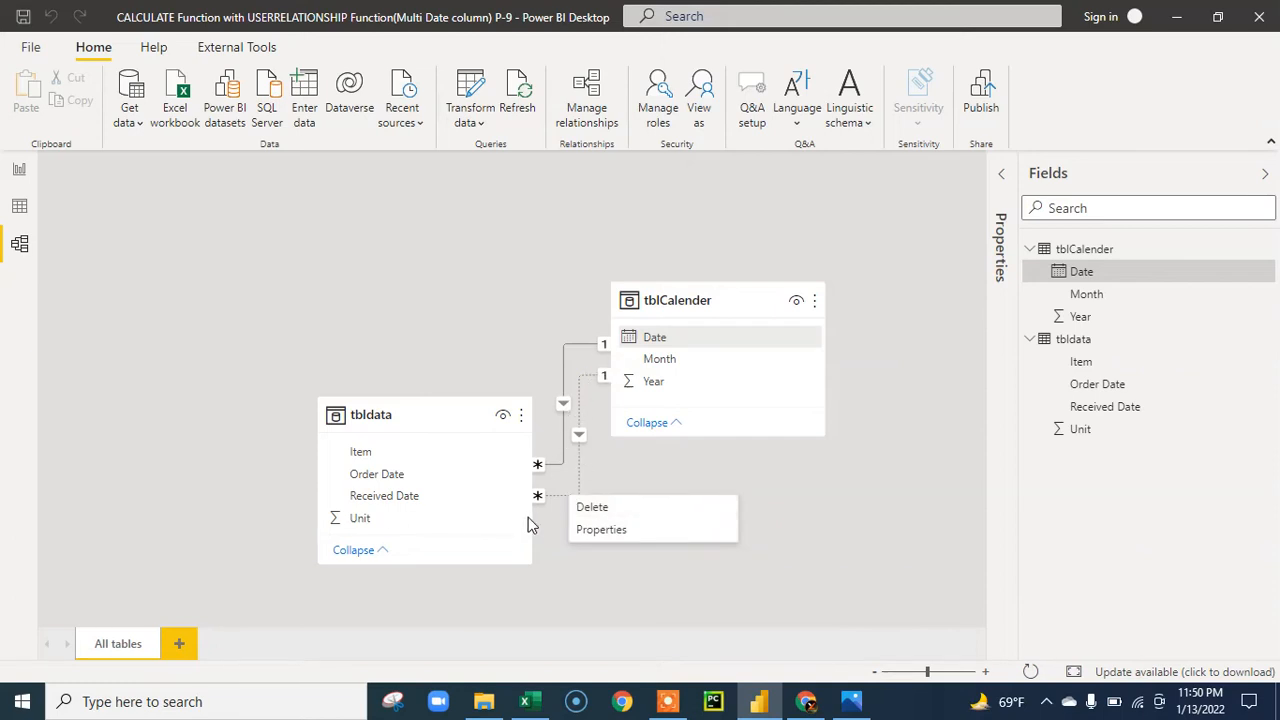
pyautogui.click(562, 610)
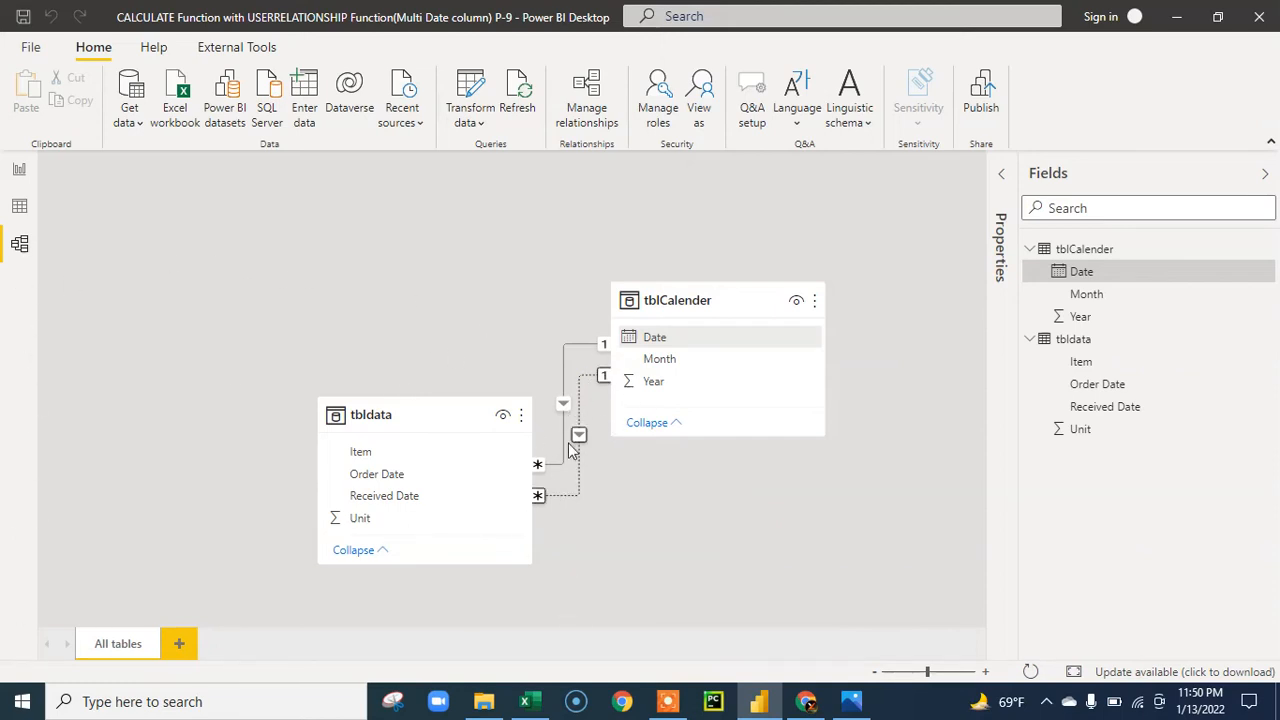
pyautogui.click(19, 170)
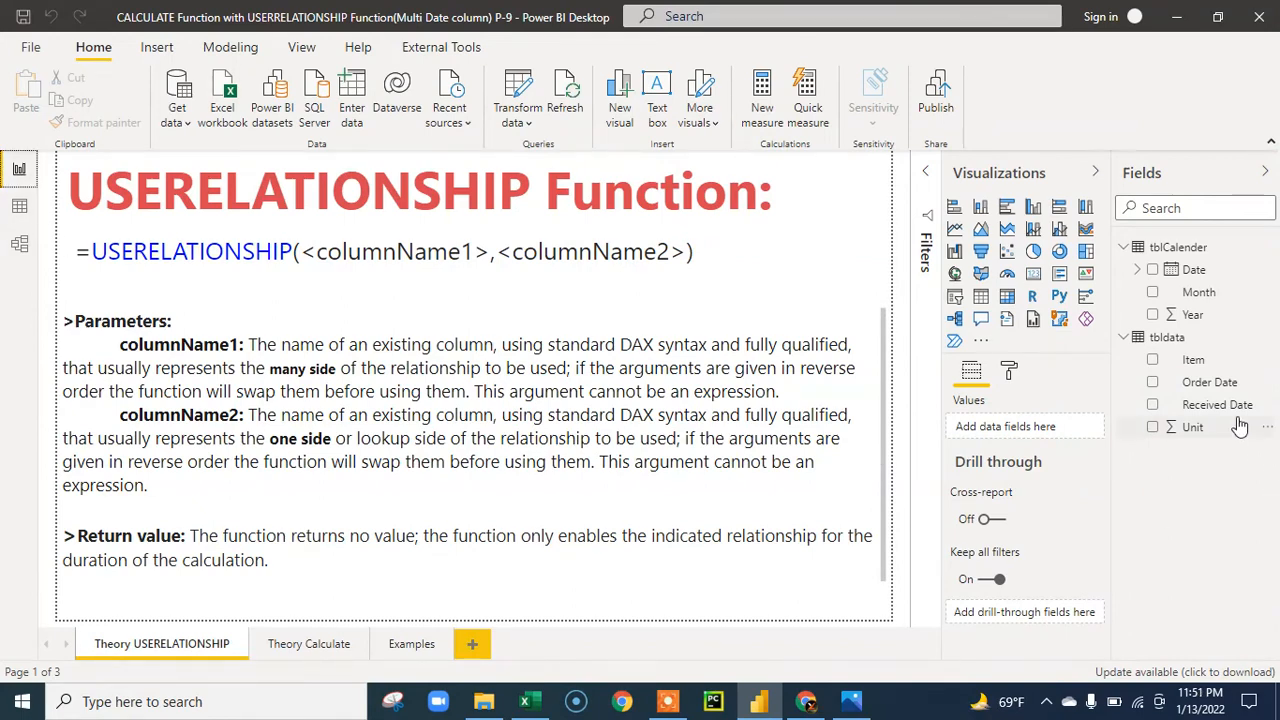
pyautogui.click(19, 243)
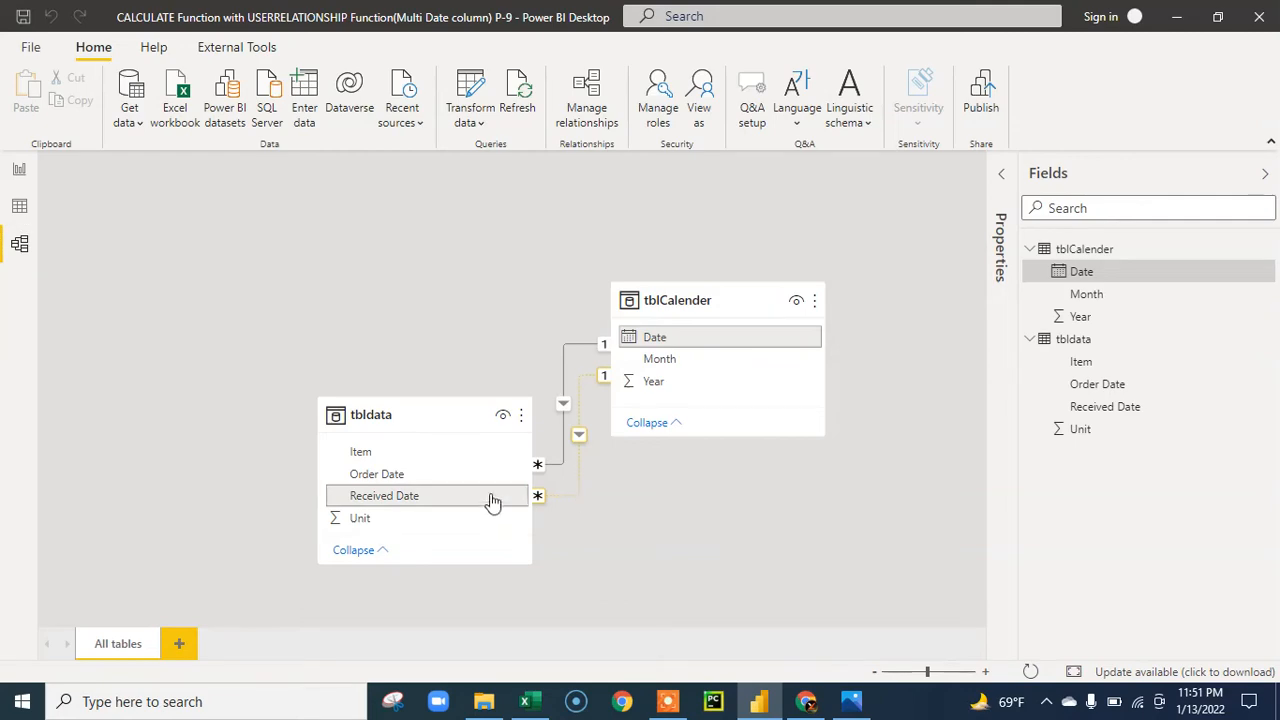
# Step: Add a table visual showing Month from tblCalender to the Examples report page
pyautogui.click(20, 172)
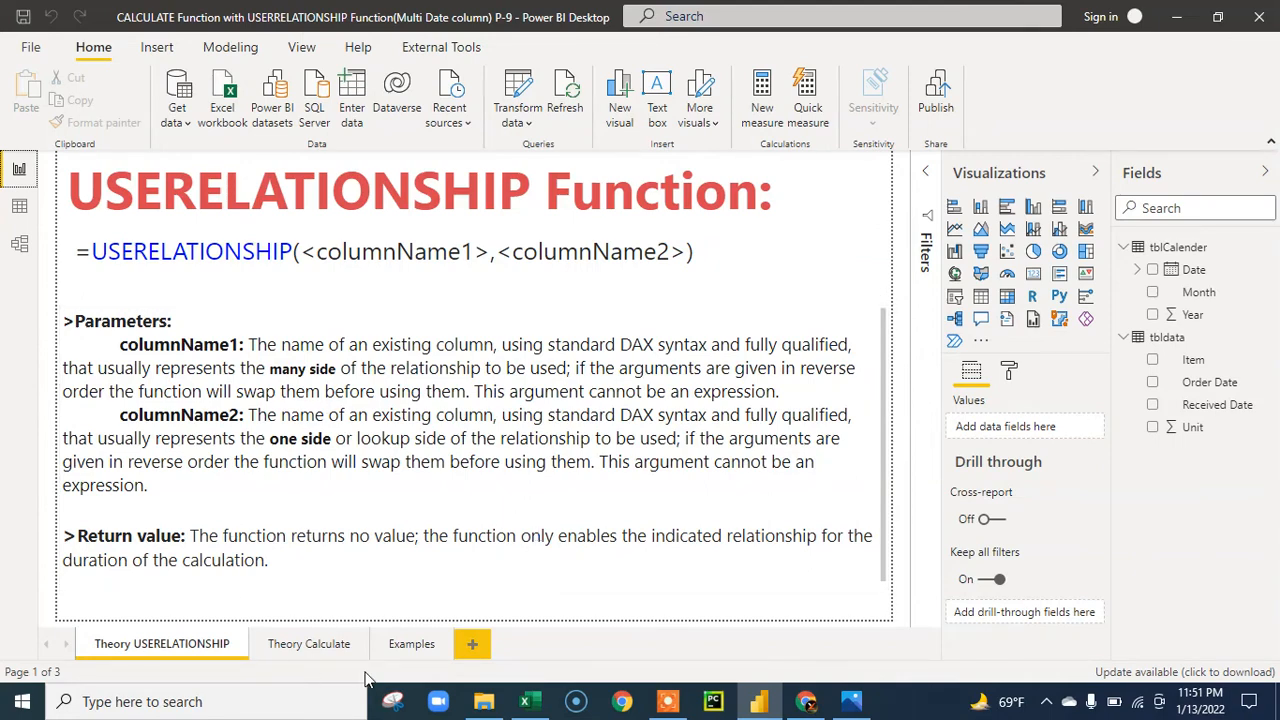
pyautogui.click(405, 643)
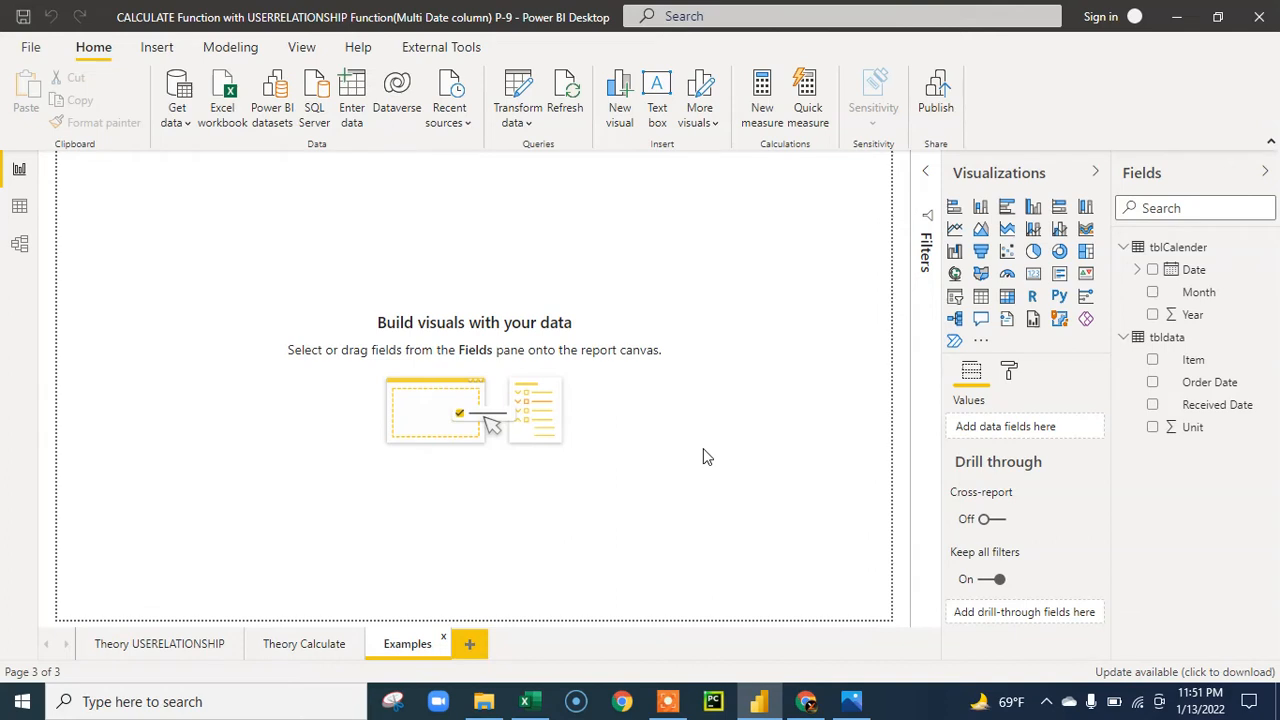
pyautogui.click(980, 297)
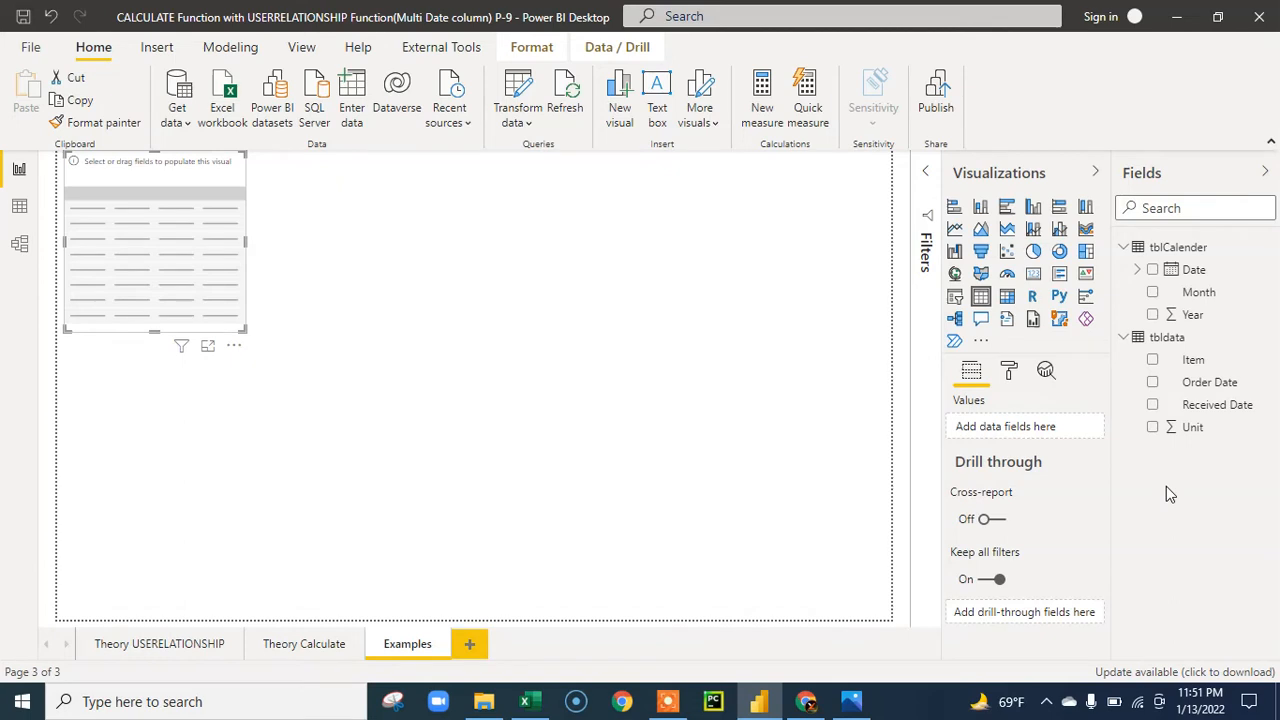
pyautogui.click(1153, 292)
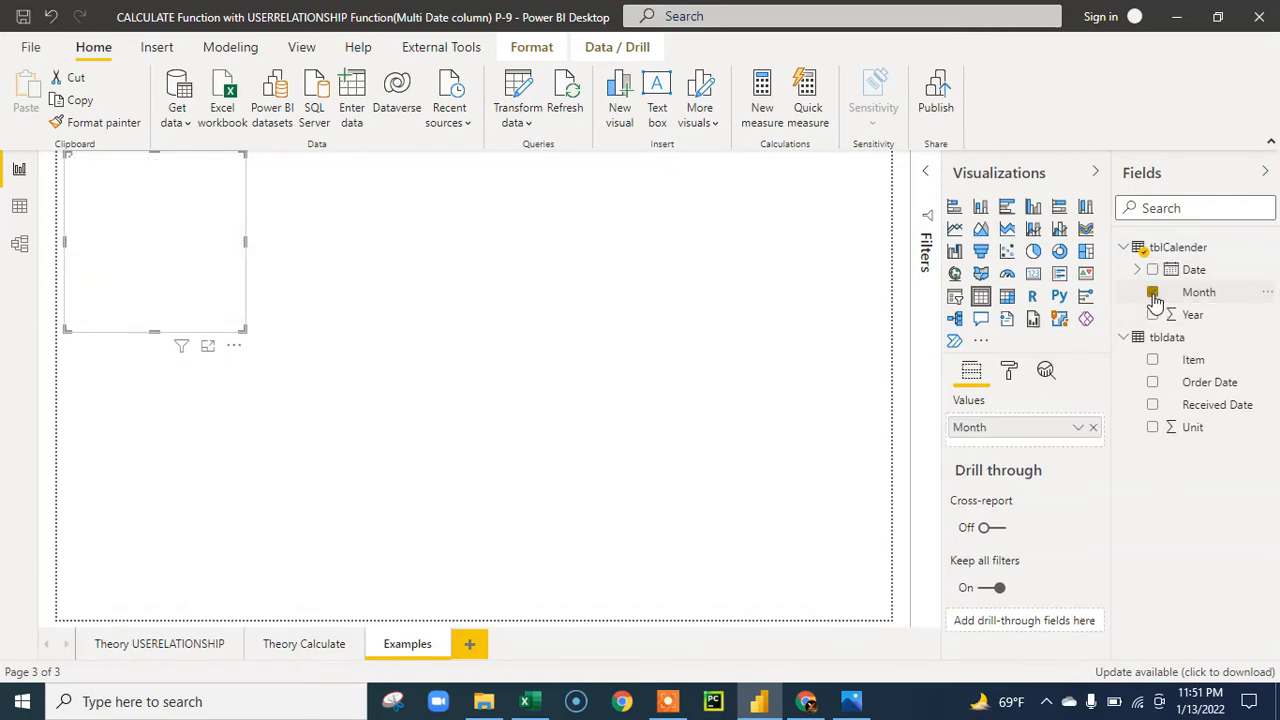
# Step: Set the grid text size of the Month table to 17 pt
pyautogui.click(1011, 380)
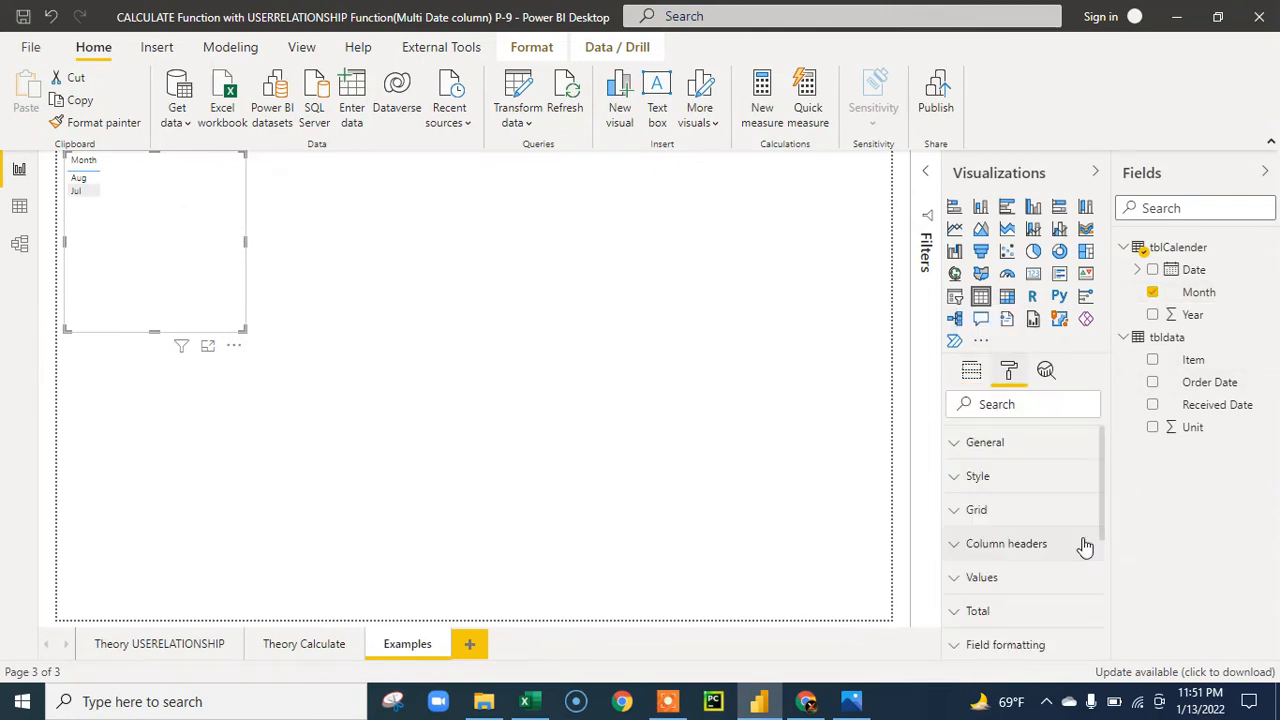
pyautogui.click(1007, 515)
pyautogui.scroll(-6, 1030, 568)
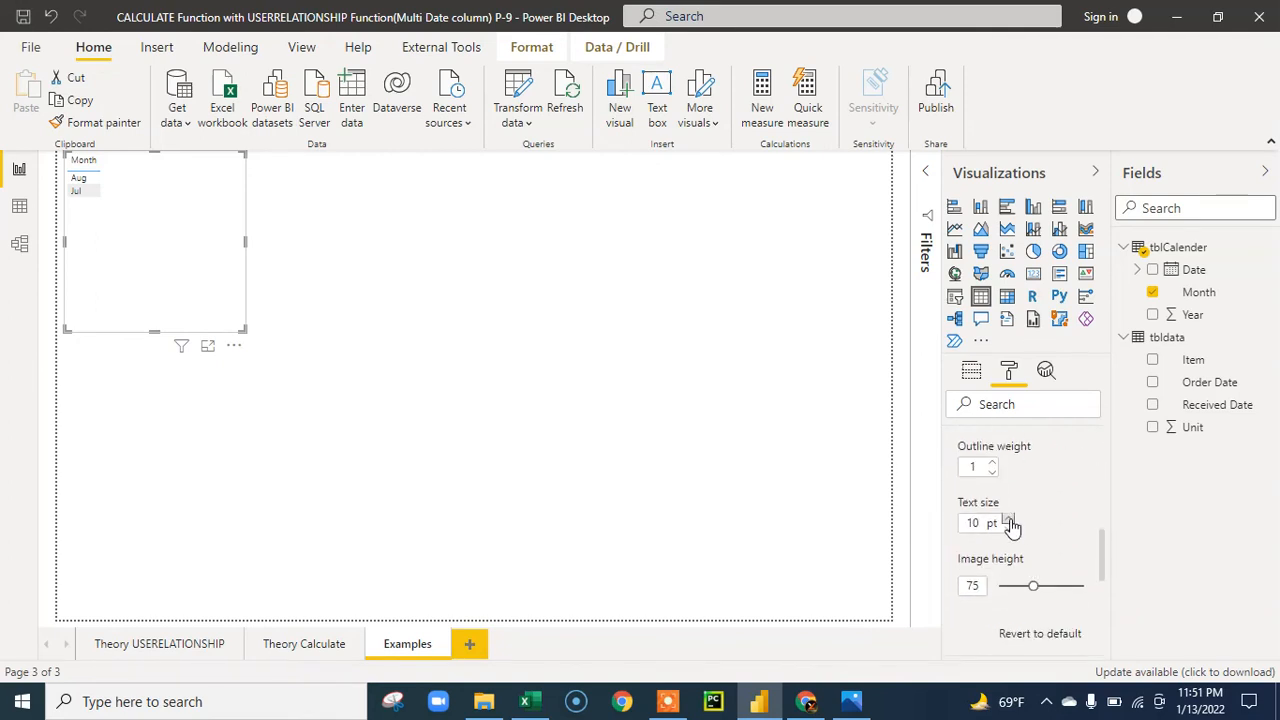
pyautogui.click(1009, 519)
pyautogui.click(1009, 519)
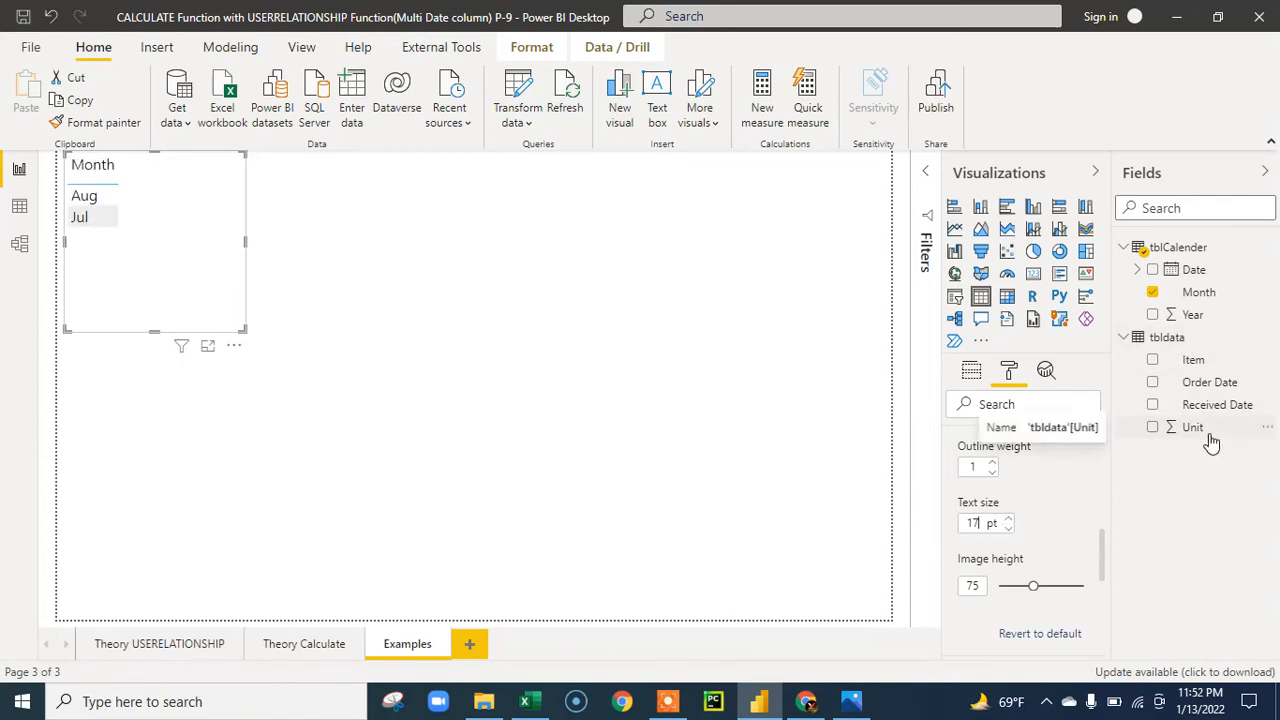
# Step: Create a measure named Total Order unit with the formula SUM(tbldata[Unit])
pyautogui.click(728, 158)
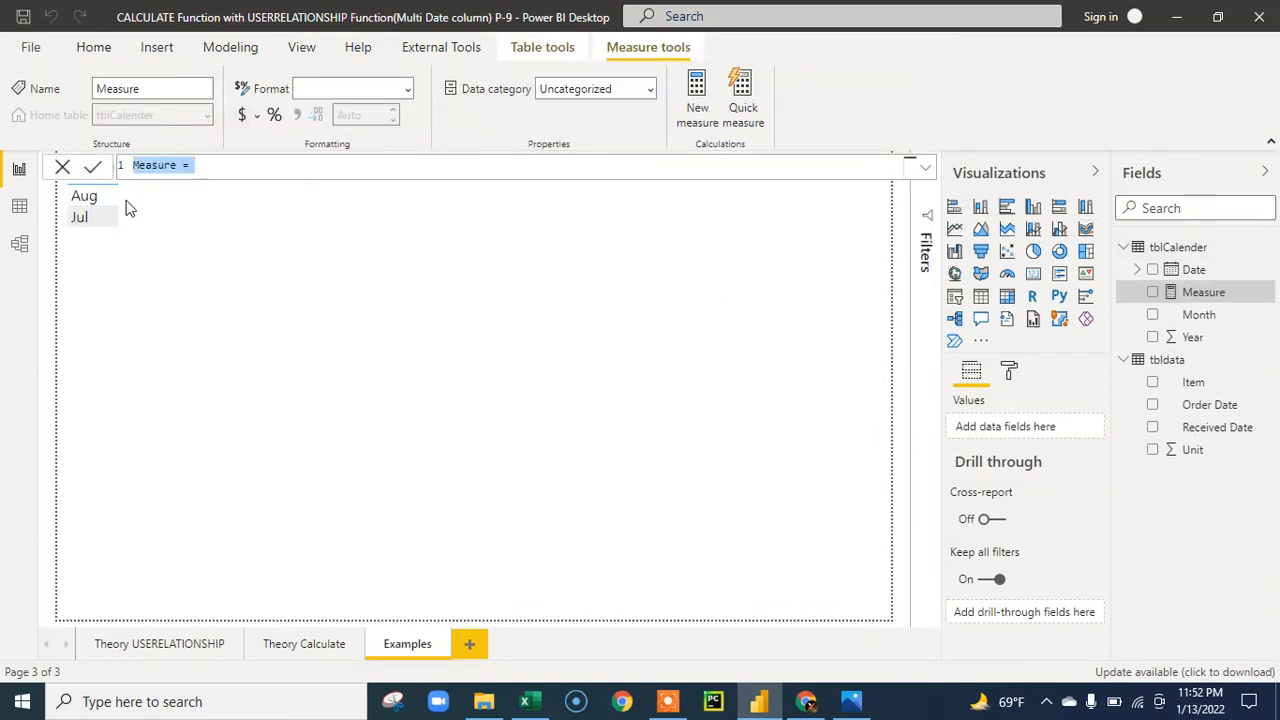
pyautogui.write('Total unit')
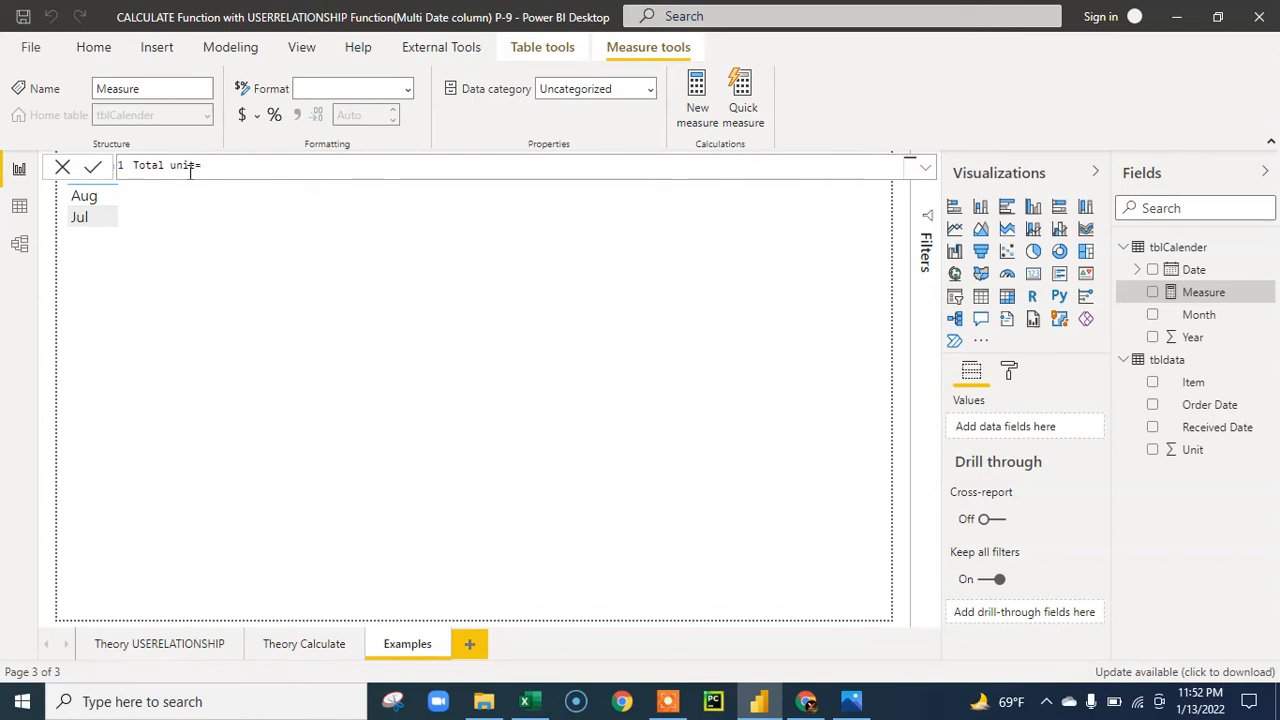
pyautogui.write('=SUM(')
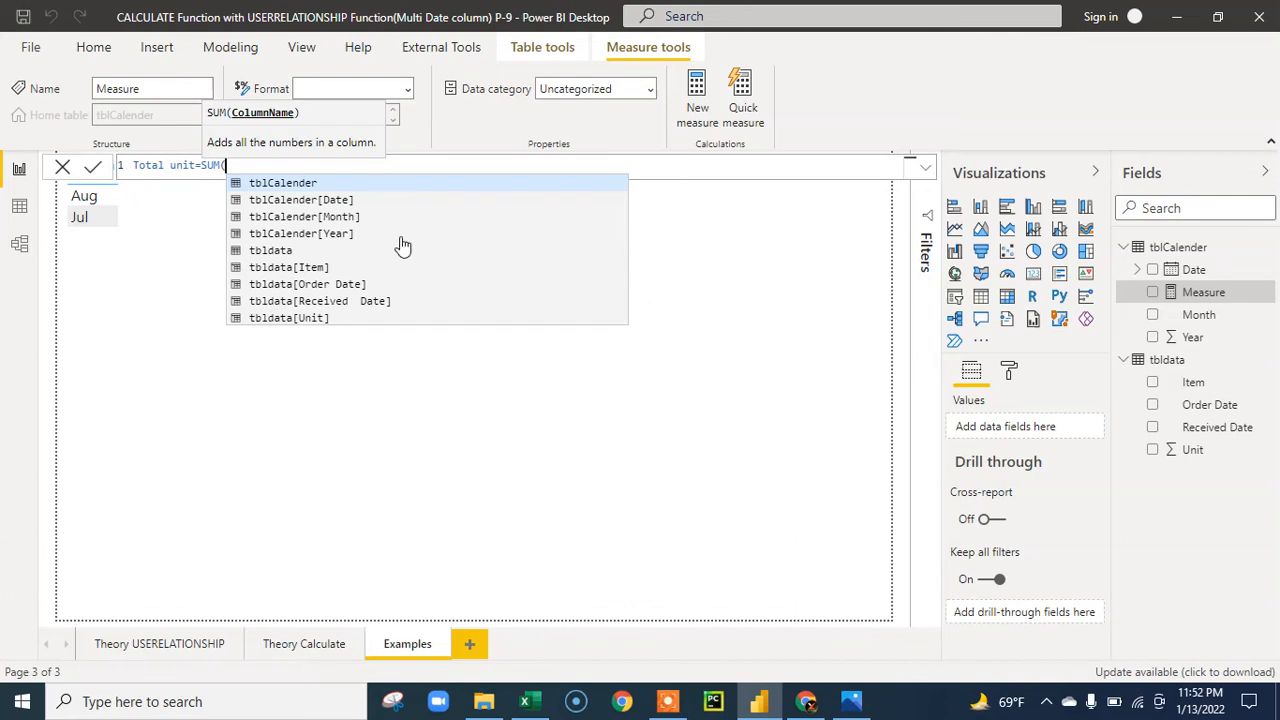
pyautogui.click(310, 318)
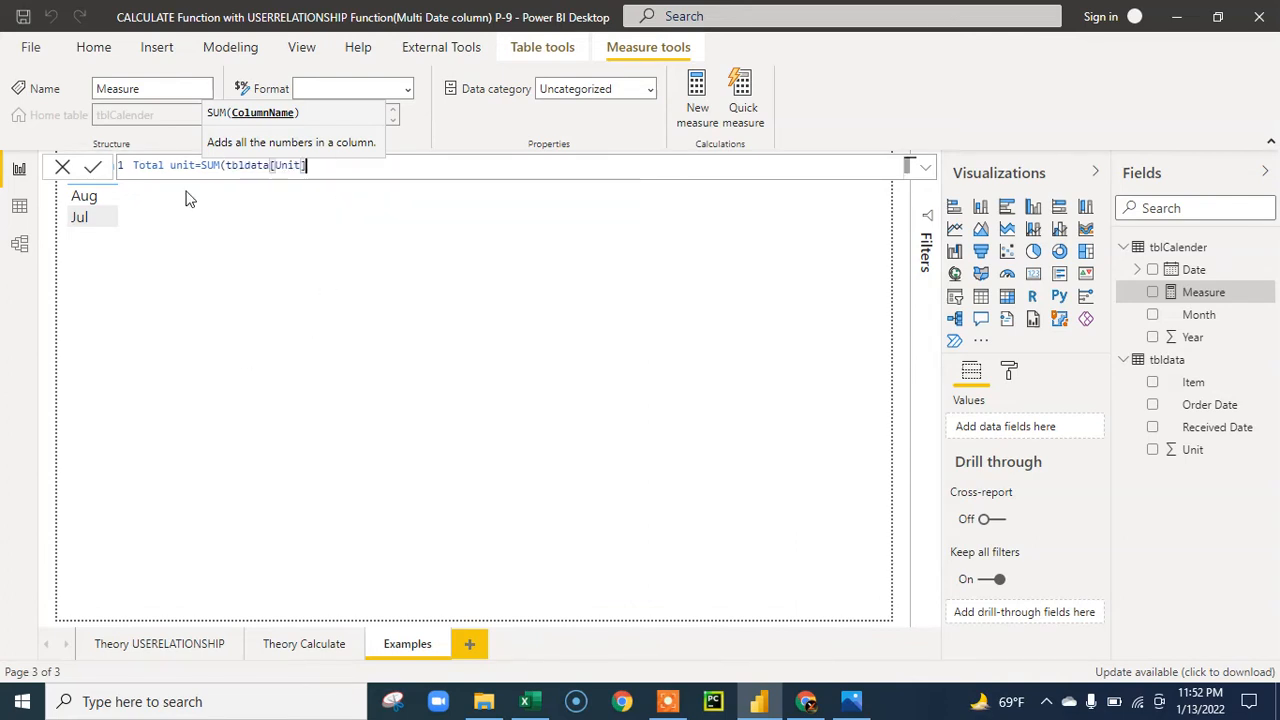
pyautogui.click(171, 165)
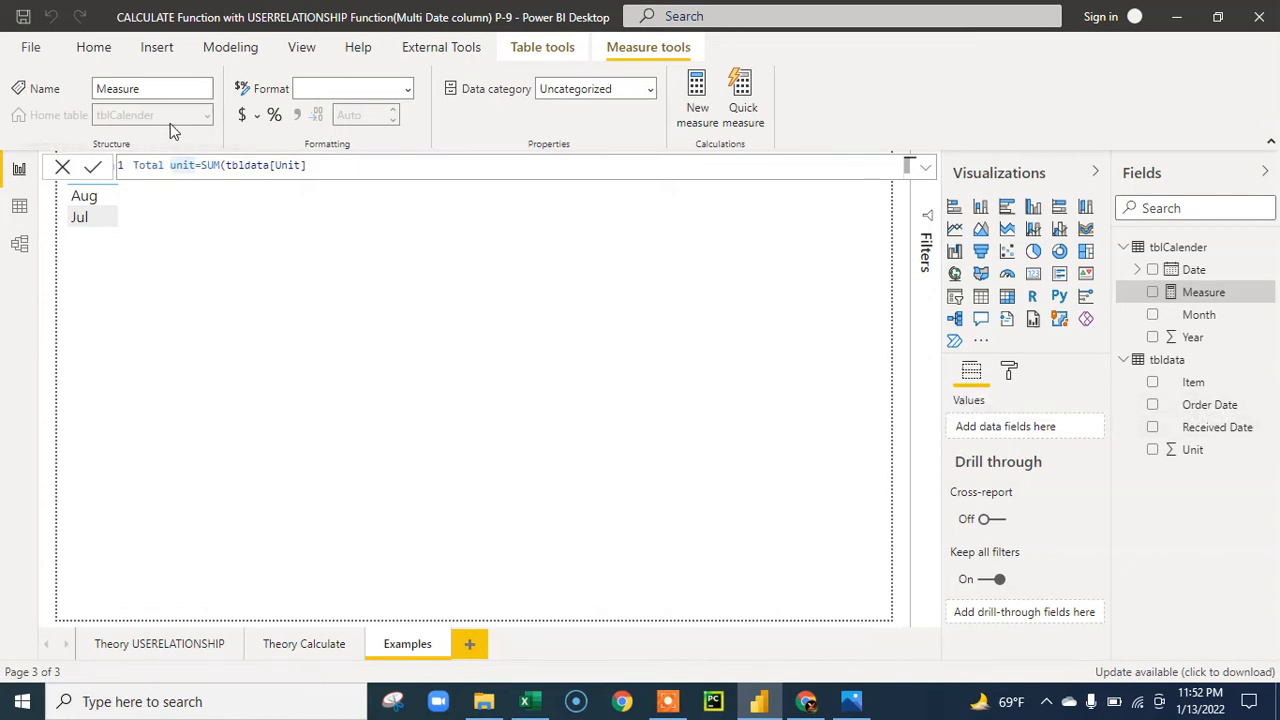
pyautogui.write('Order')
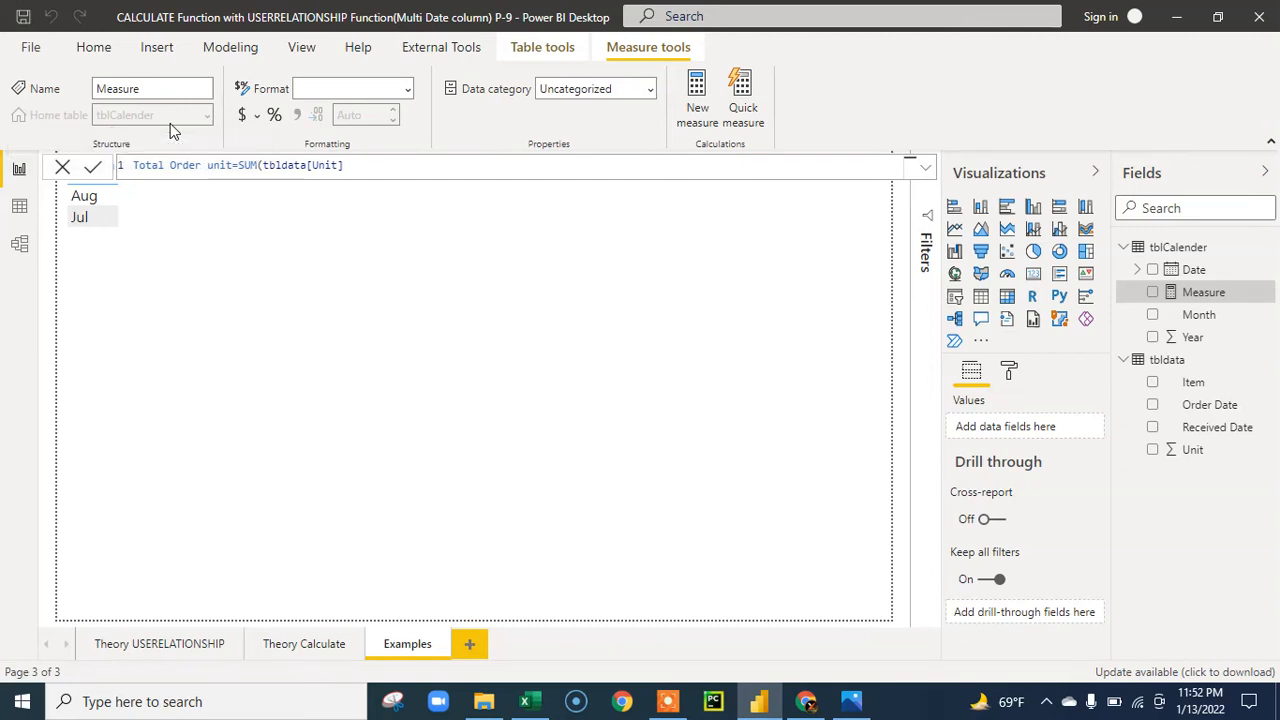
pyautogui.press('Return')
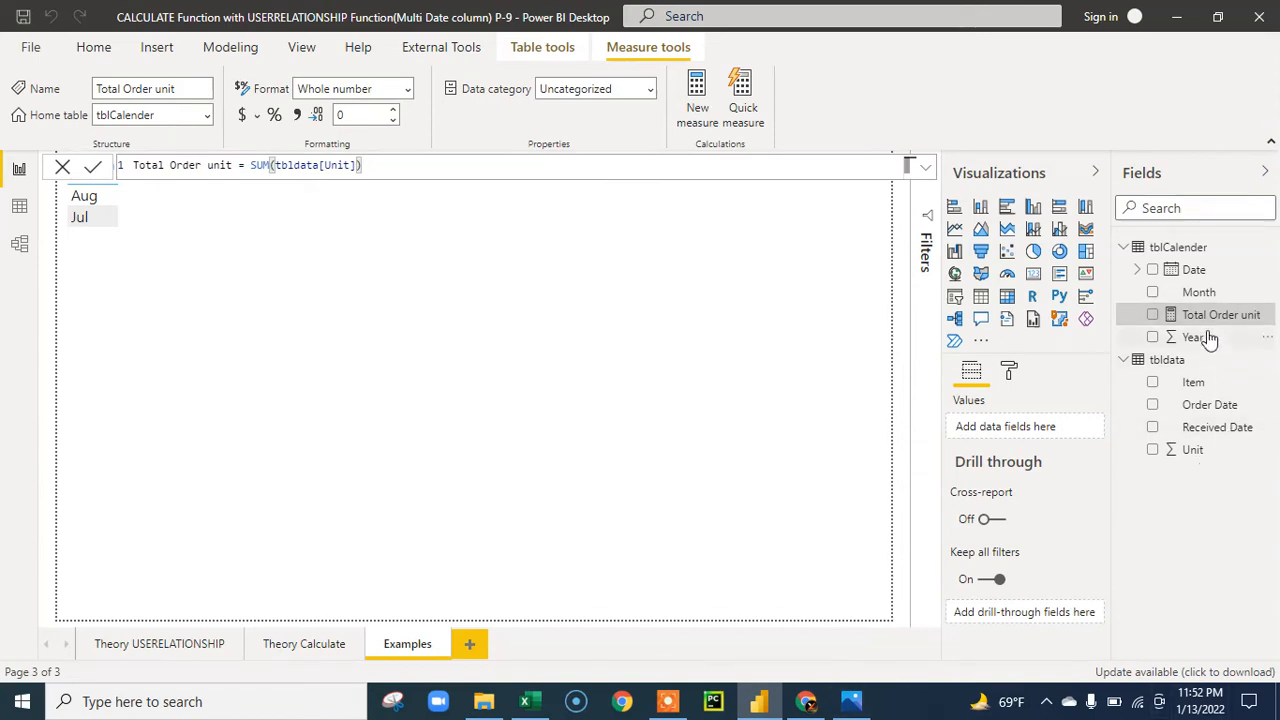
# Step: Set tbldata as the home table of the Total Order unit measure and add the measure to the Month table visual
pyautogui.click(207, 116)
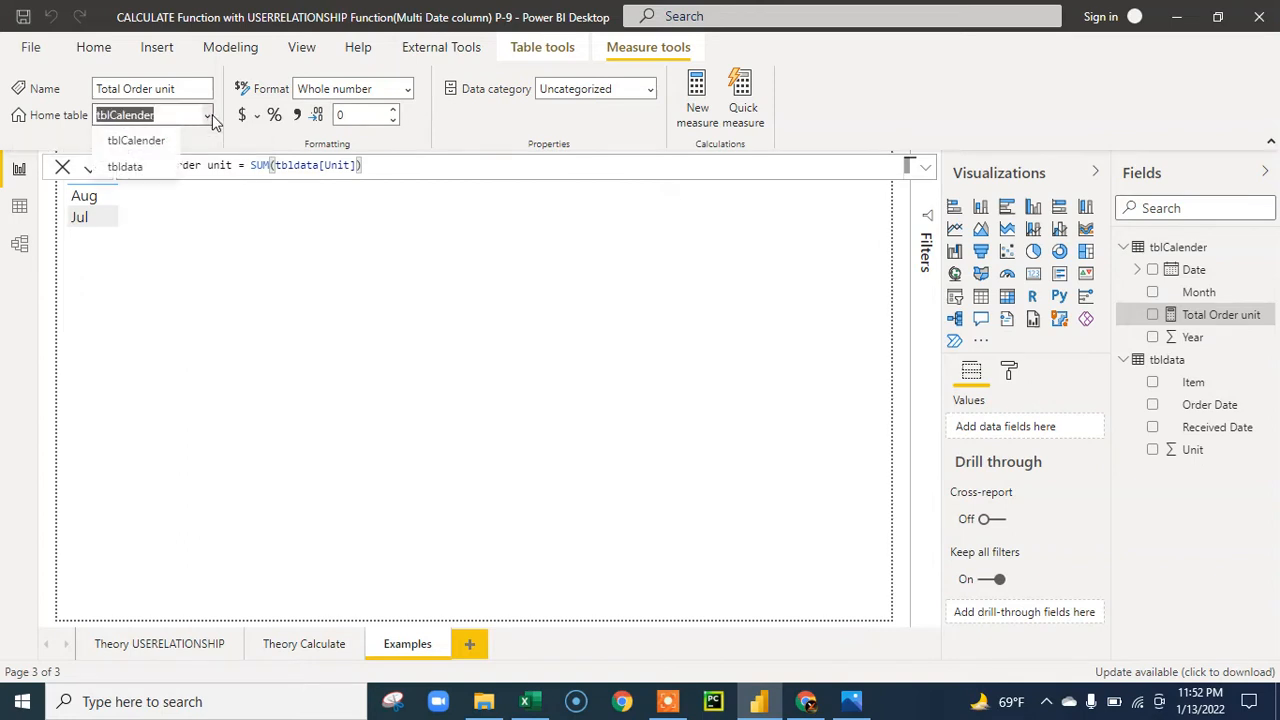
pyautogui.press('Escape')
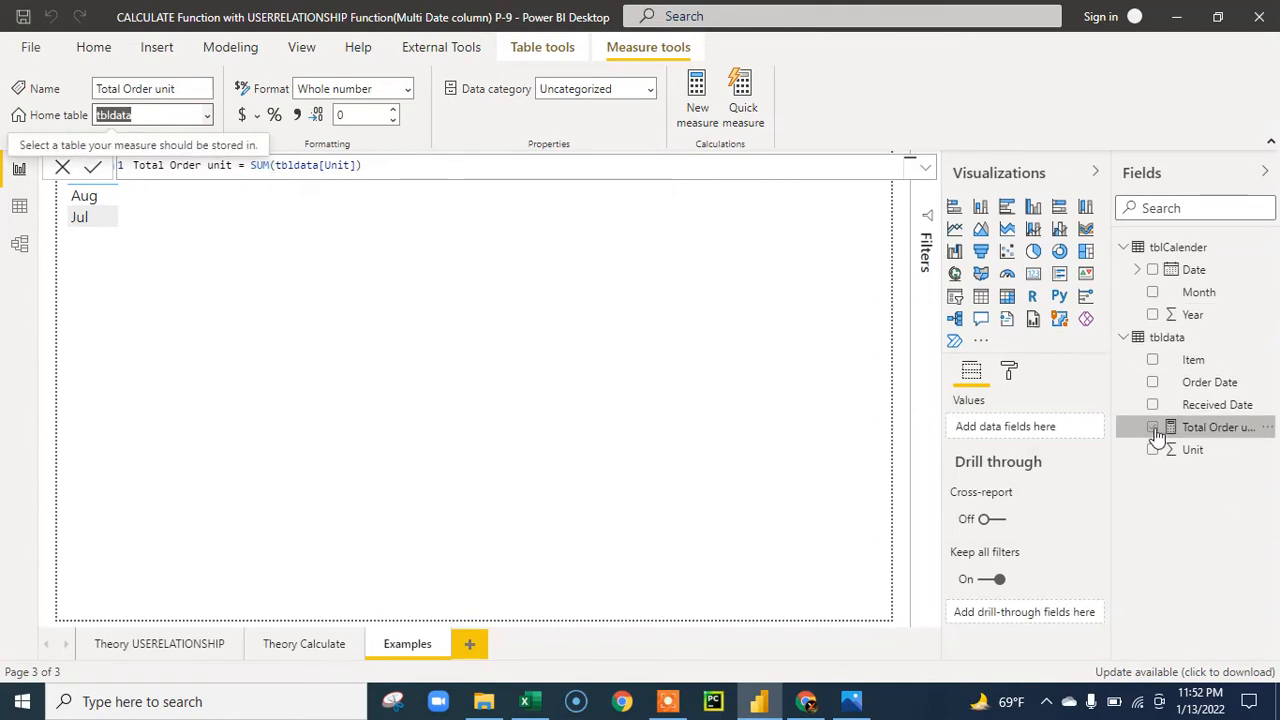
pyautogui.click(143, 257)
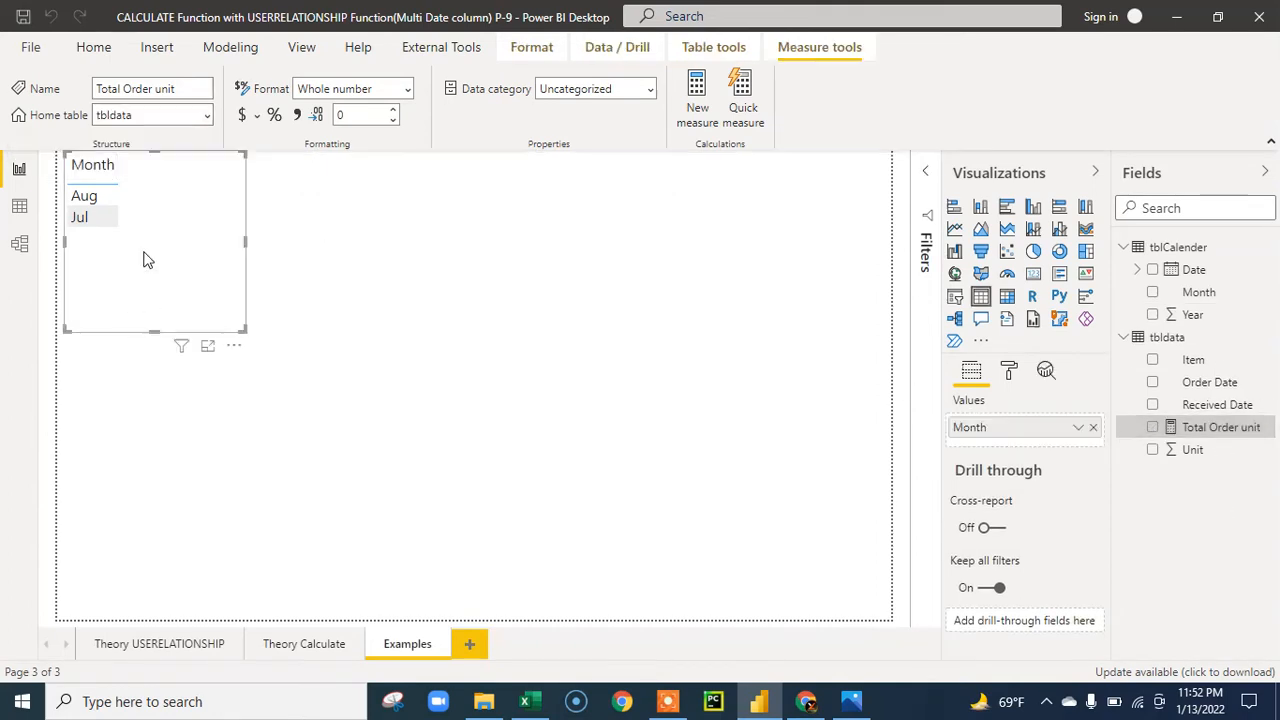
pyautogui.click(1152, 427)
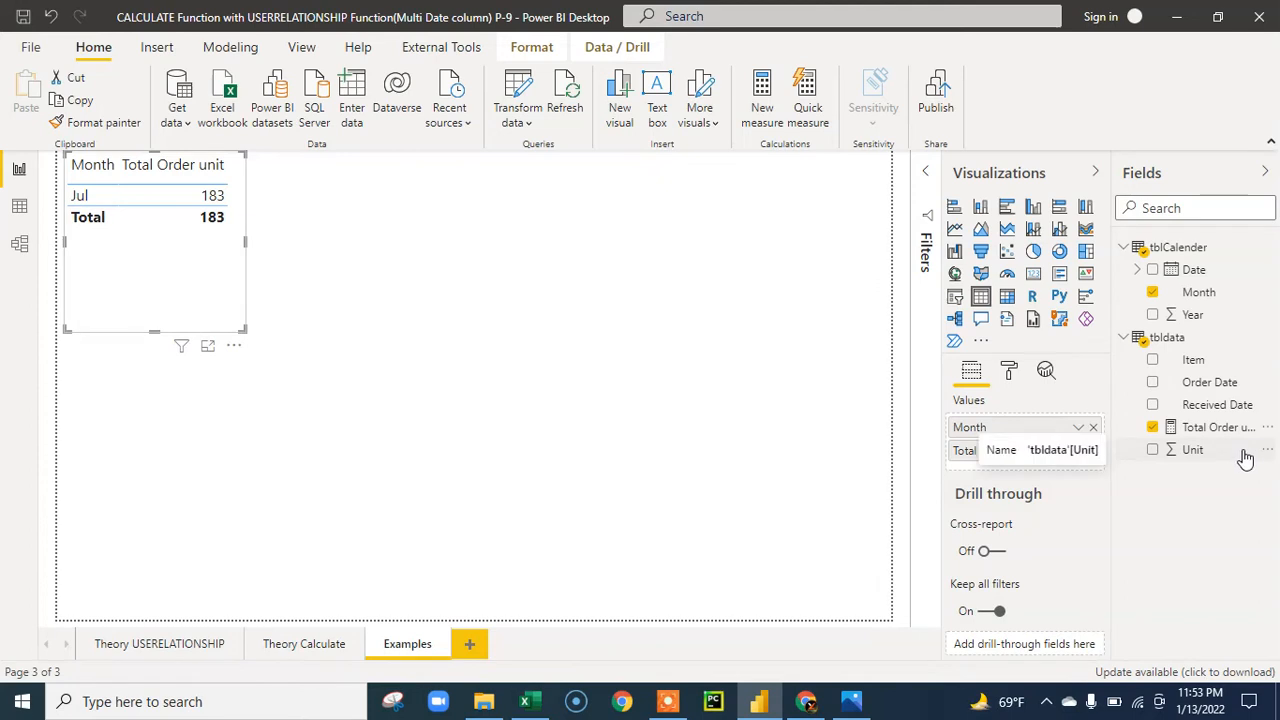
# Step: Check the date relationships in the model diagram and start a measure on the report page with Total Received Qty=CALCULATE(tbldata[Total Order unit]
pyautogui.click(19, 245)
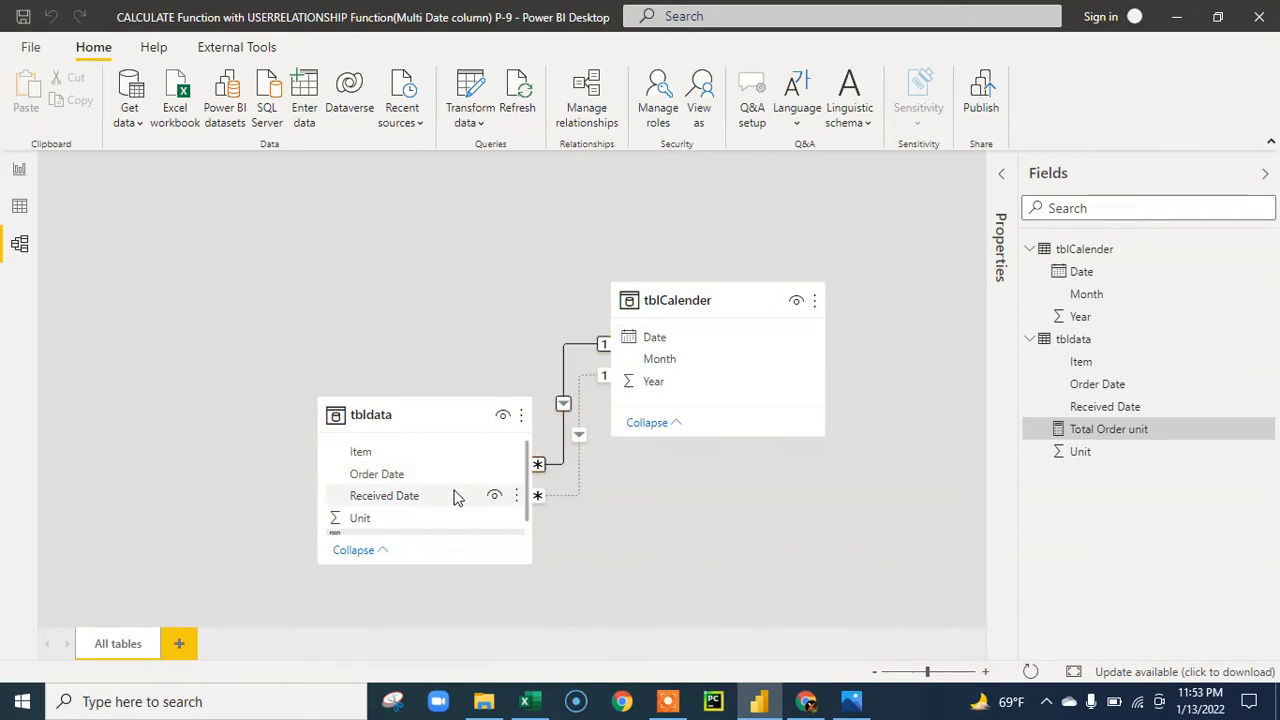
pyautogui.click(21, 171)
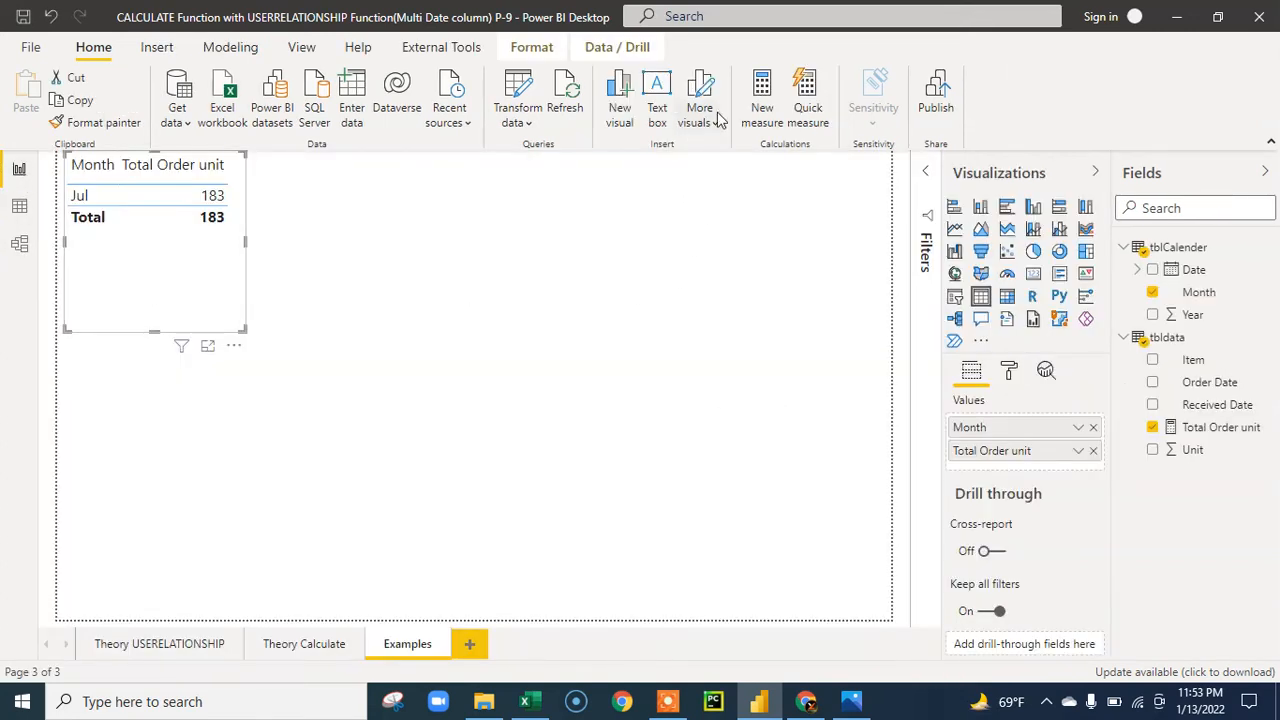
pyautogui.click(773, 98)
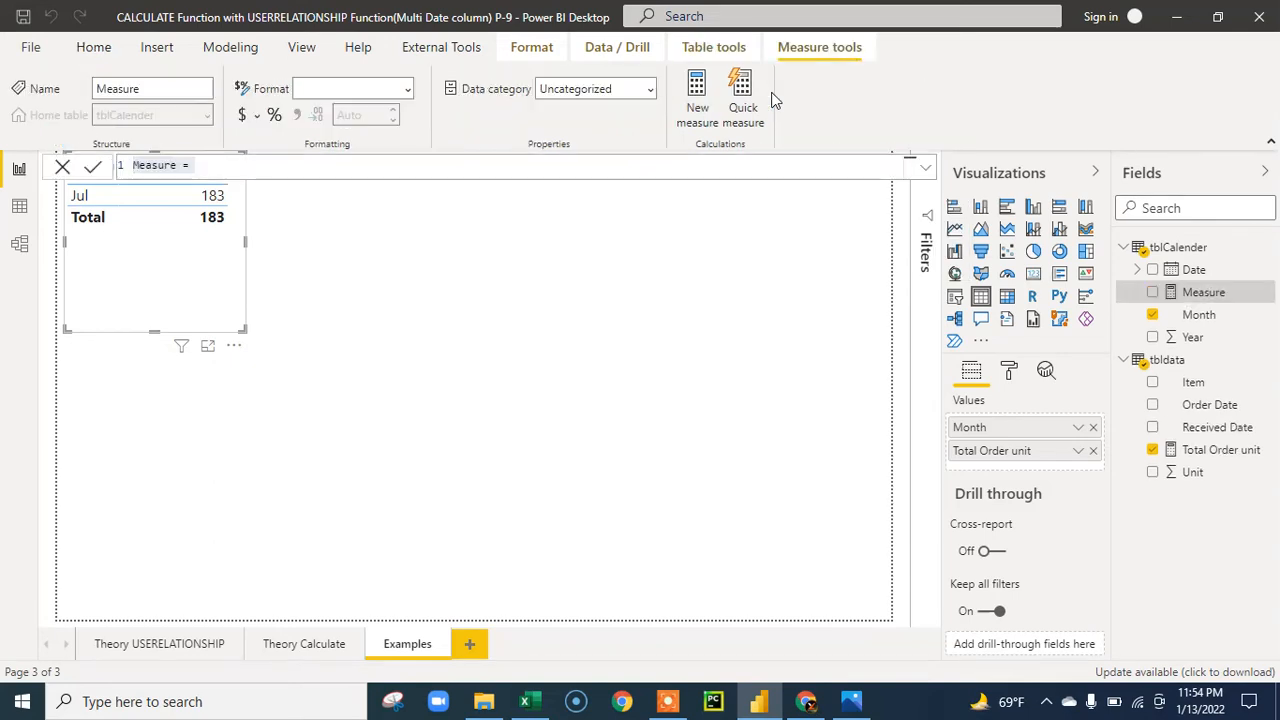
pyautogui.write('Total Received')
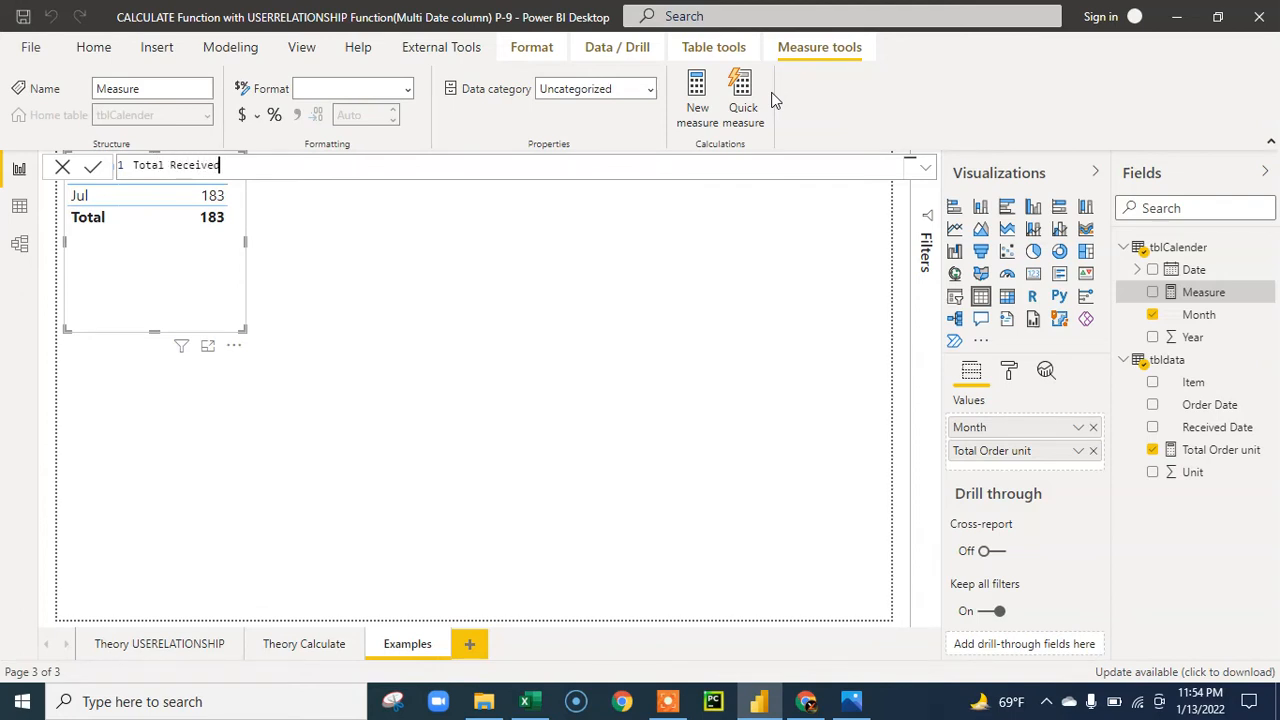
pyautogui.write('Qty=CALCULATE(')
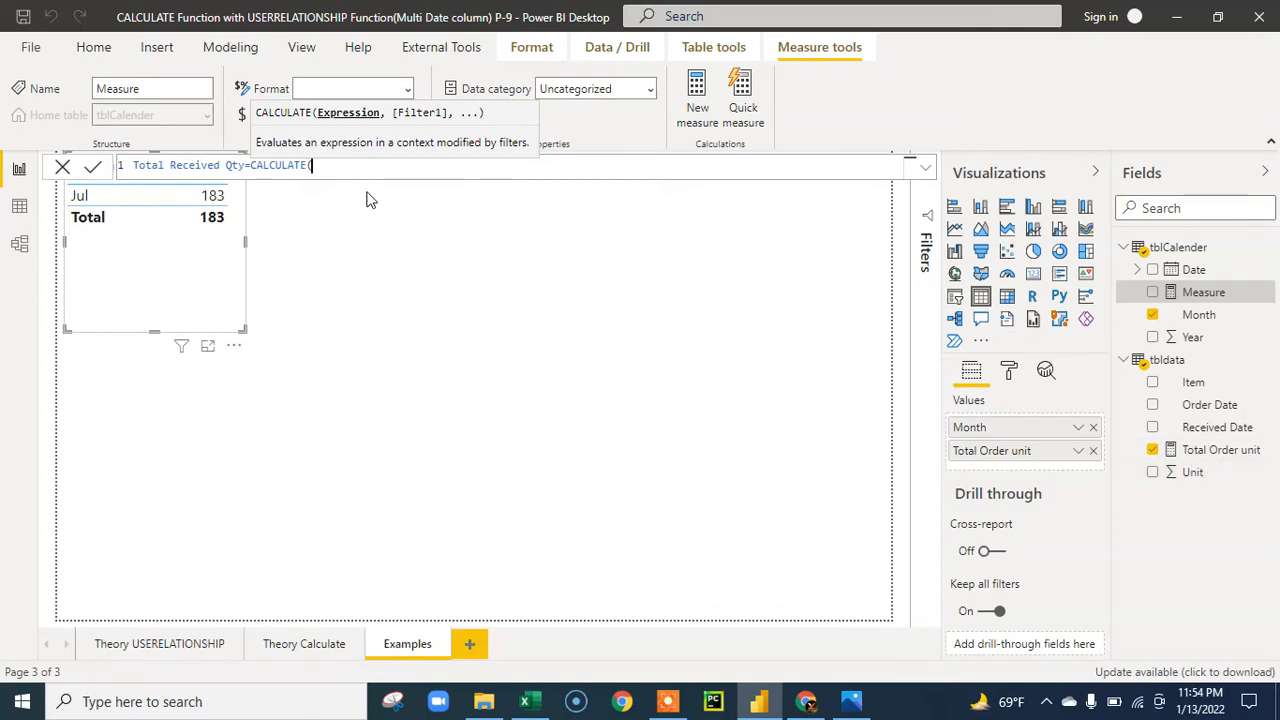
pyautogui.write('tot')
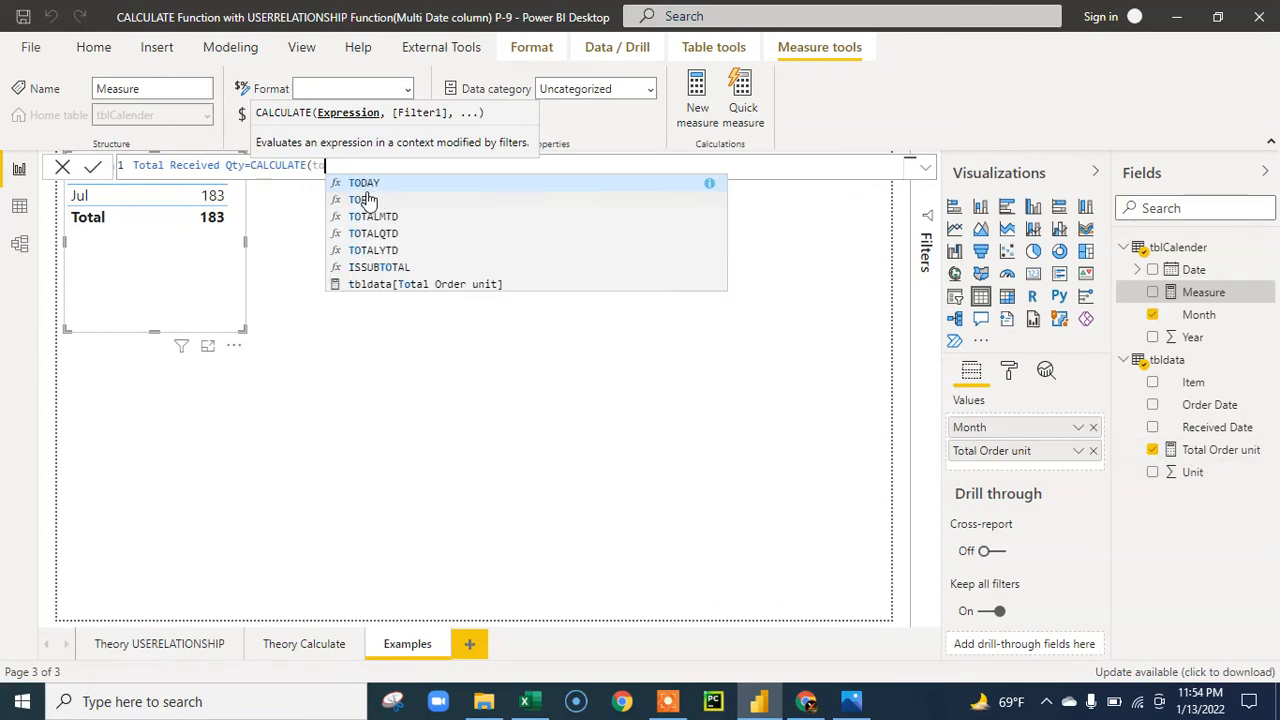
pyautogui.press('Down')
pyautogui.press('Down')
pyautogui.press('Down')
pyautogui.press('Down')
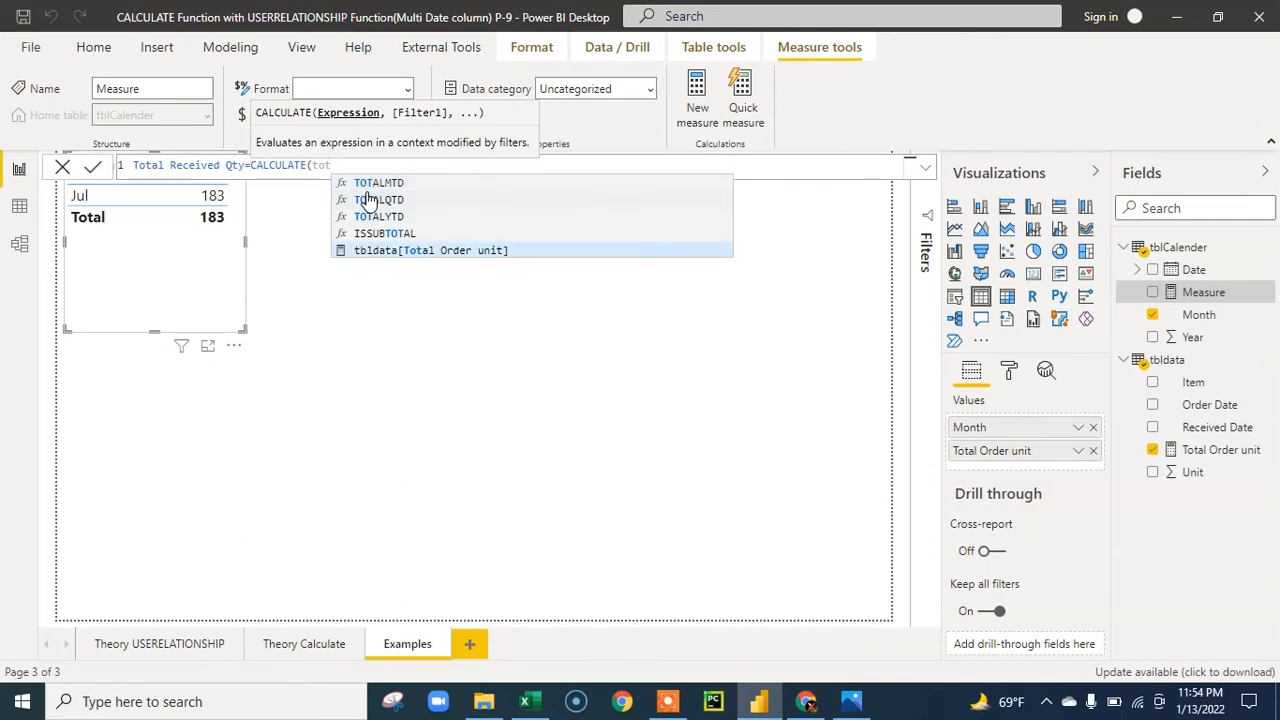
pyautogui.press('Tab')
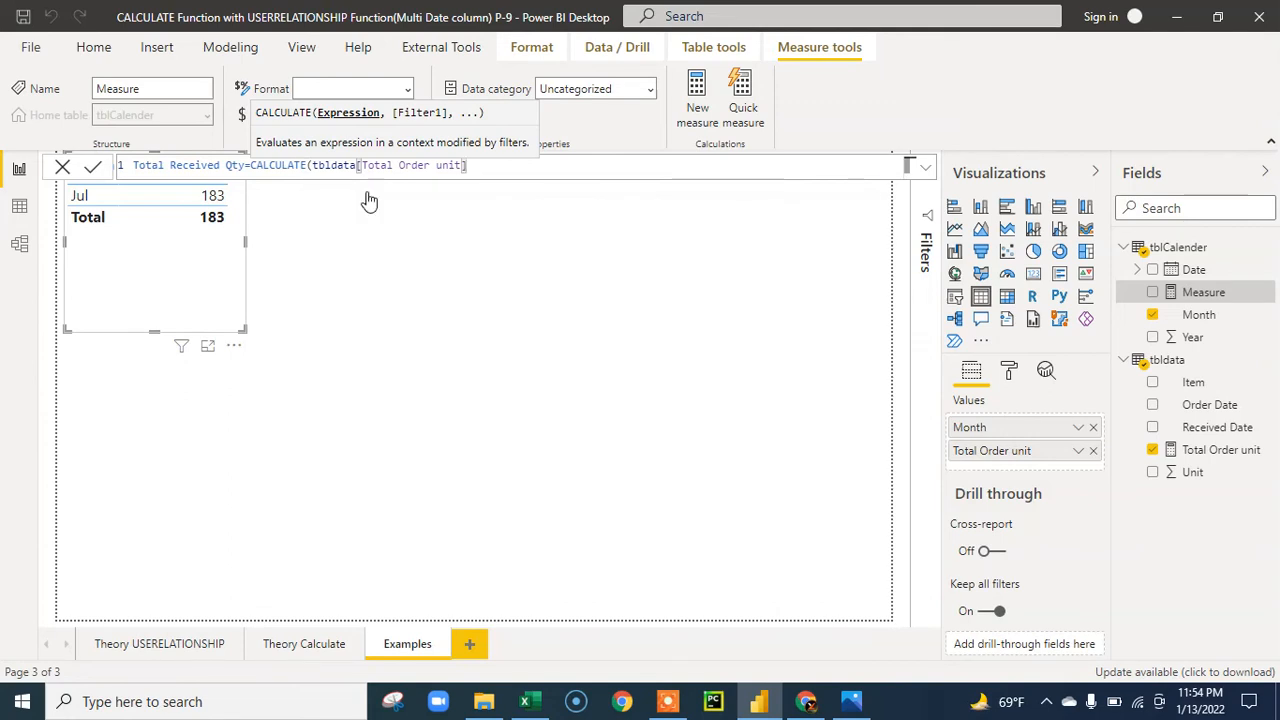
# Step: Add tbldata[Received Date] as the filter argument, close the CALCULATE formula and commit the Total Received Qty measure
pyautogui.write(',')
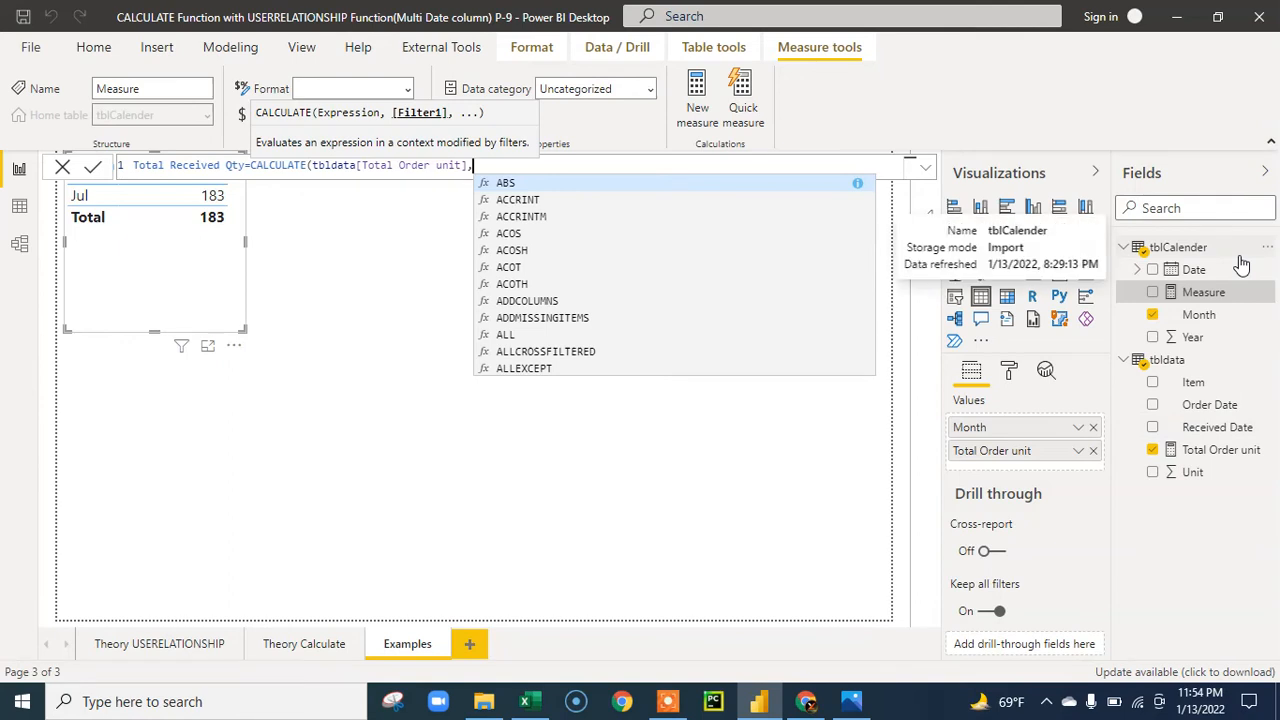
pyautogui.write('rec')
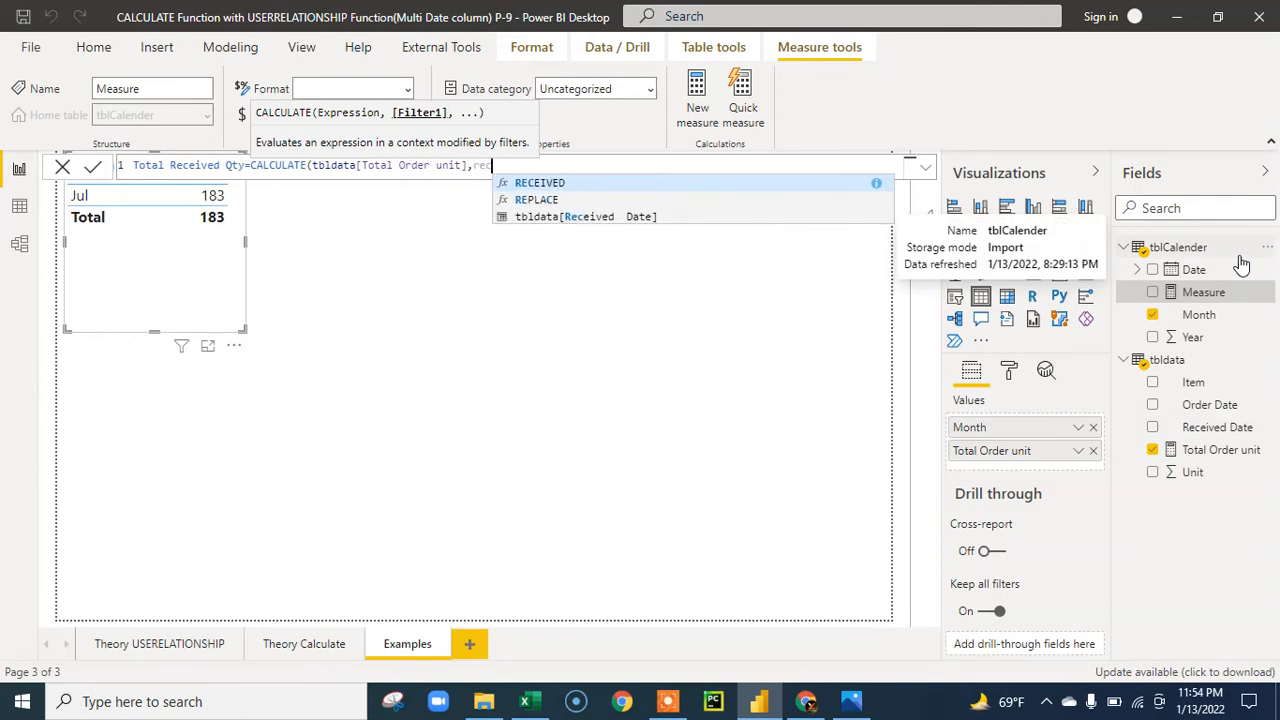
pyautogui.press('Down')
pyautogui.press('Down')
pyautogui.press('Tab')
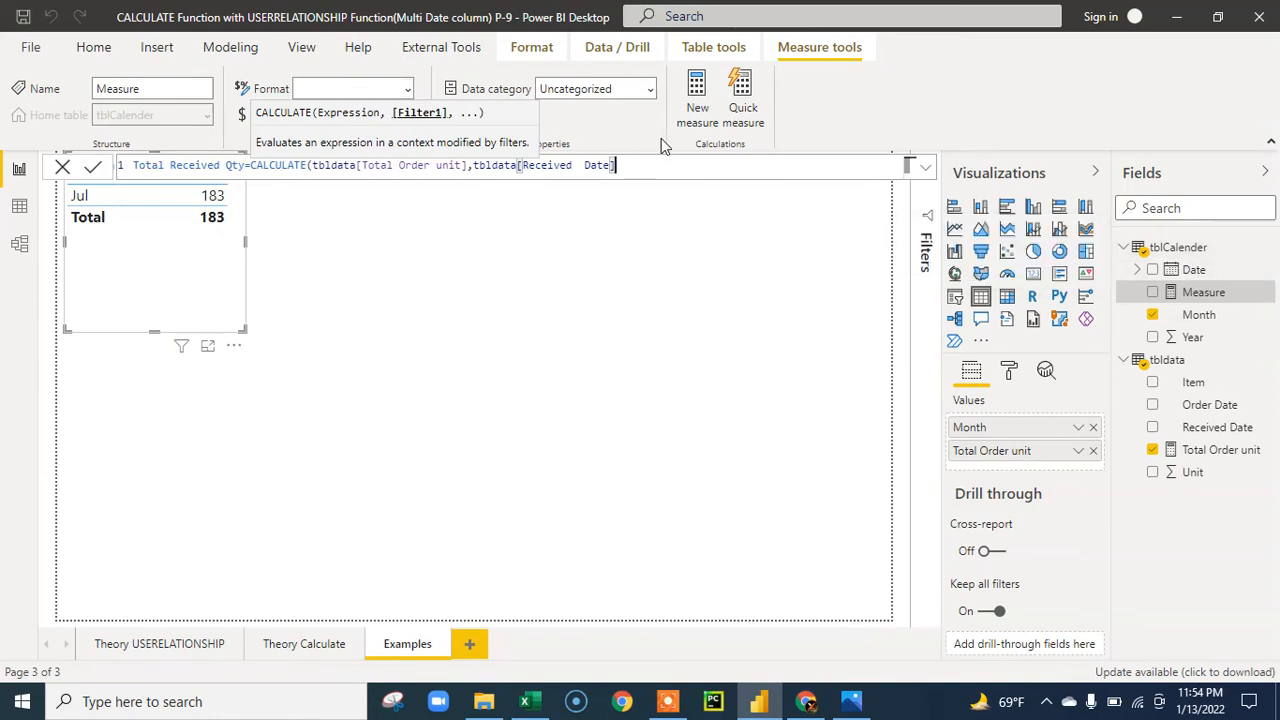
pyautogui.write(',')
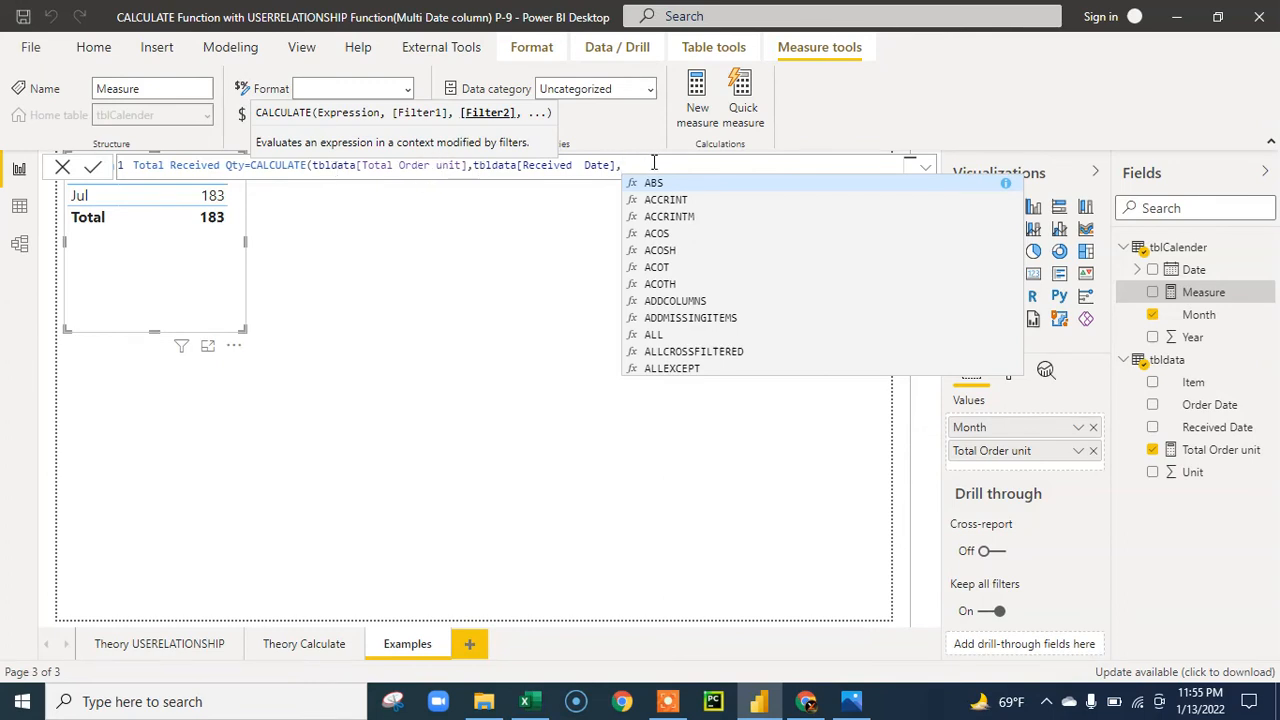
pyautogui.press('BackSpace')
pyautogui.write(')')
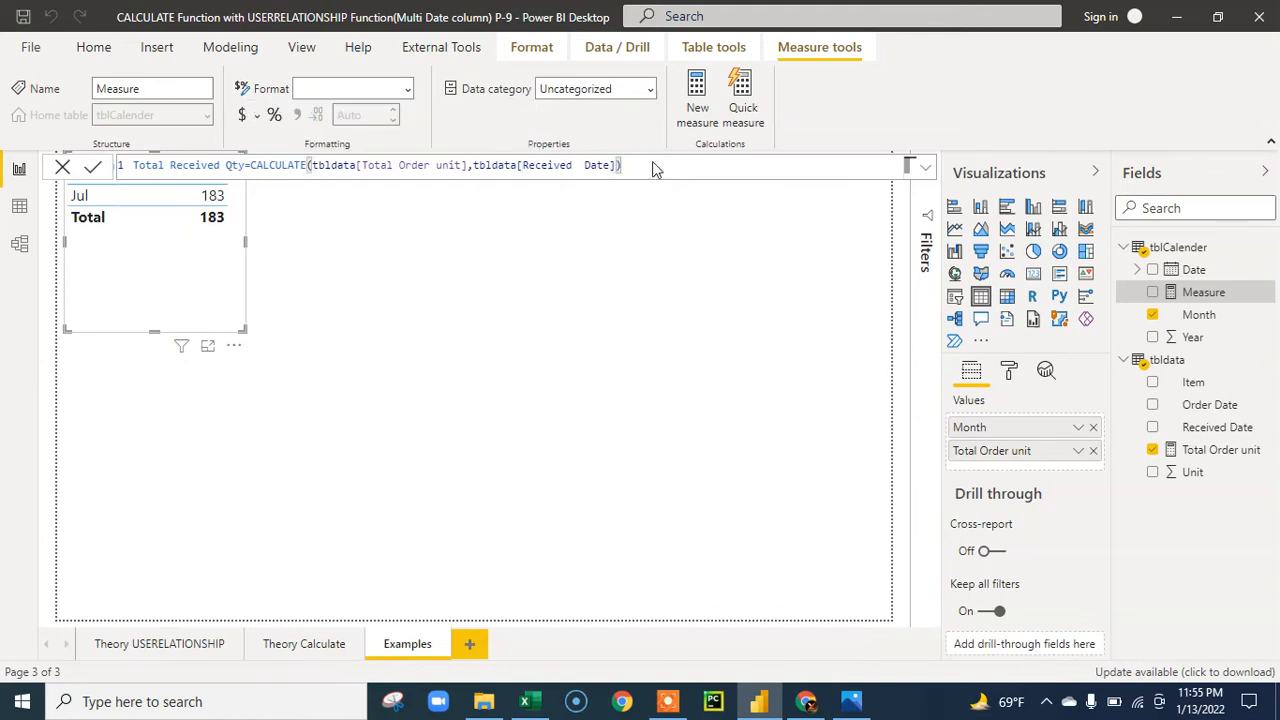
pyautogui.press('Return')
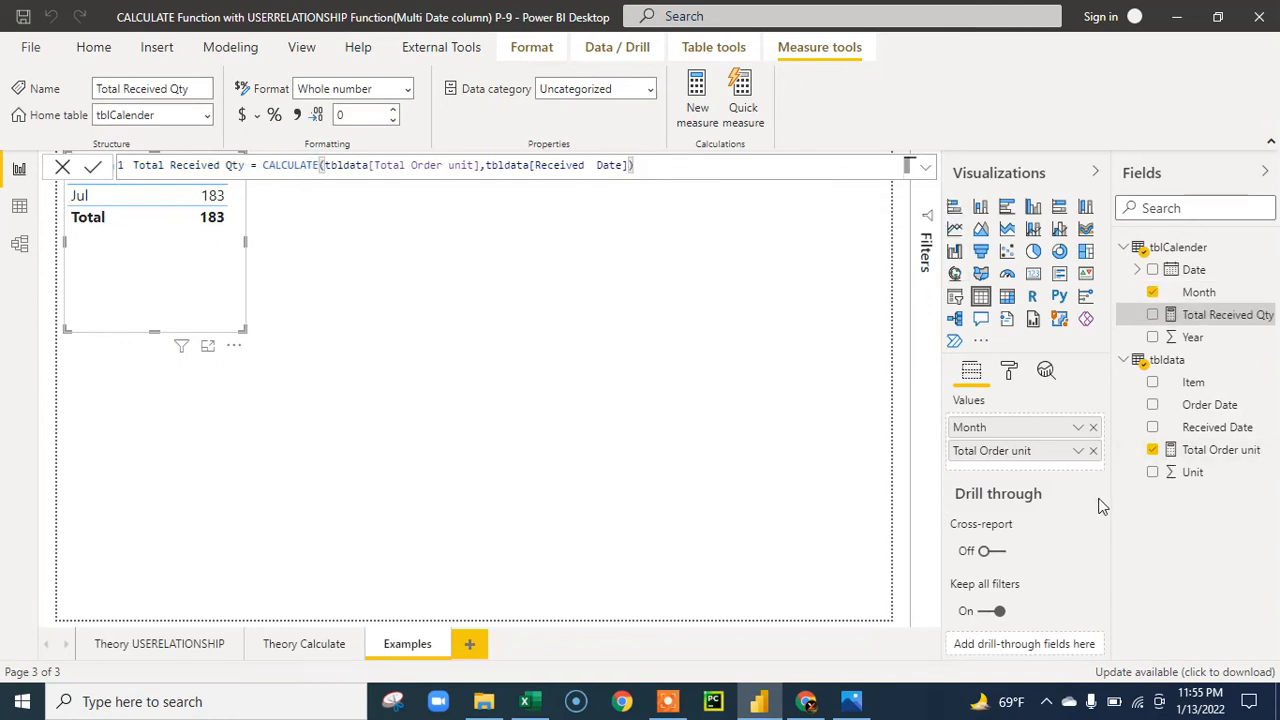
# Step: Add Total Received Qty to the Month table visual, widen the visual to fit all three columns and move it down the page
pyautogui.click(1153, 315)
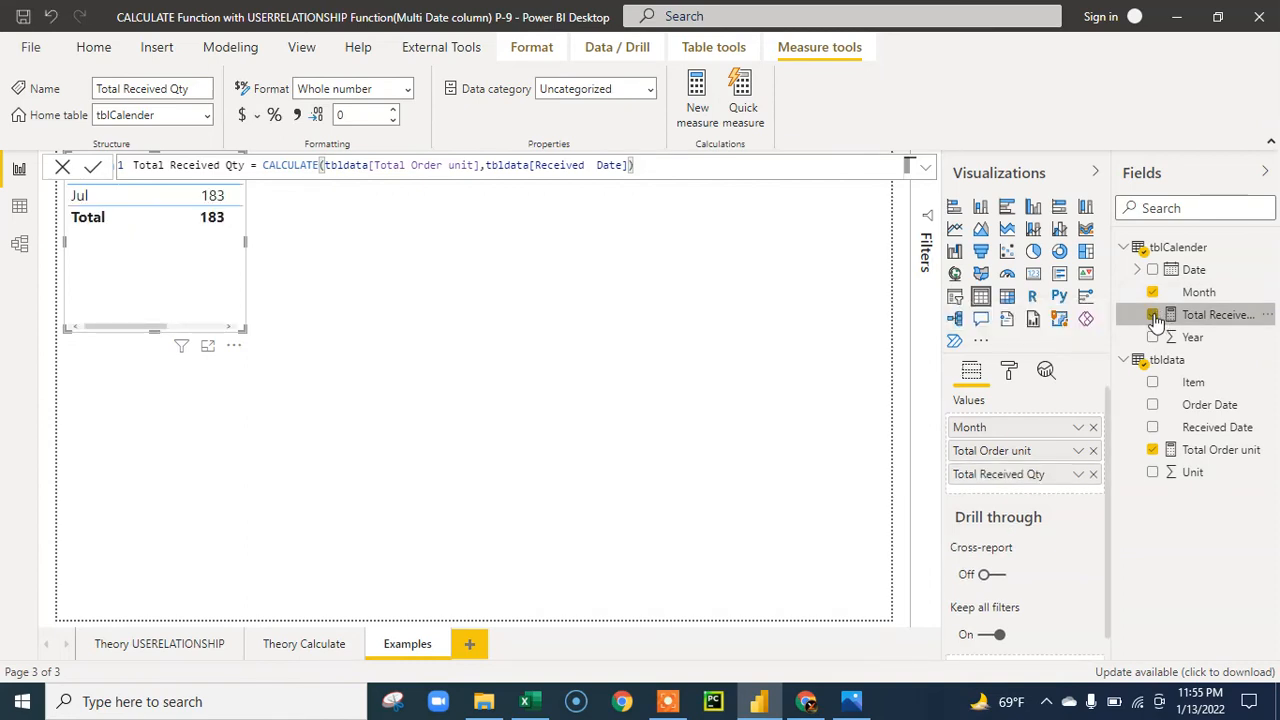
pyautogui.moveTo(244, 241); pyautogui.dragTo(404, 269)
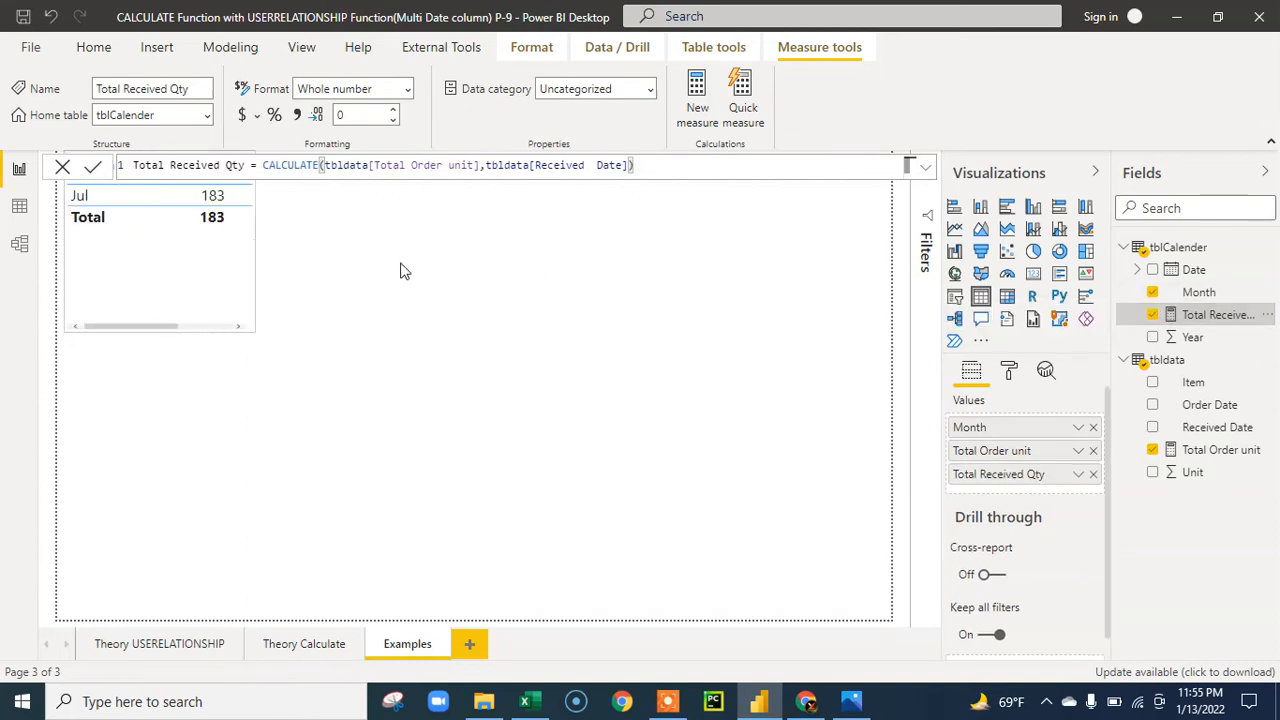
pyautogui.moveTo(294, 287); pyautogui.dragTo(377, 419)
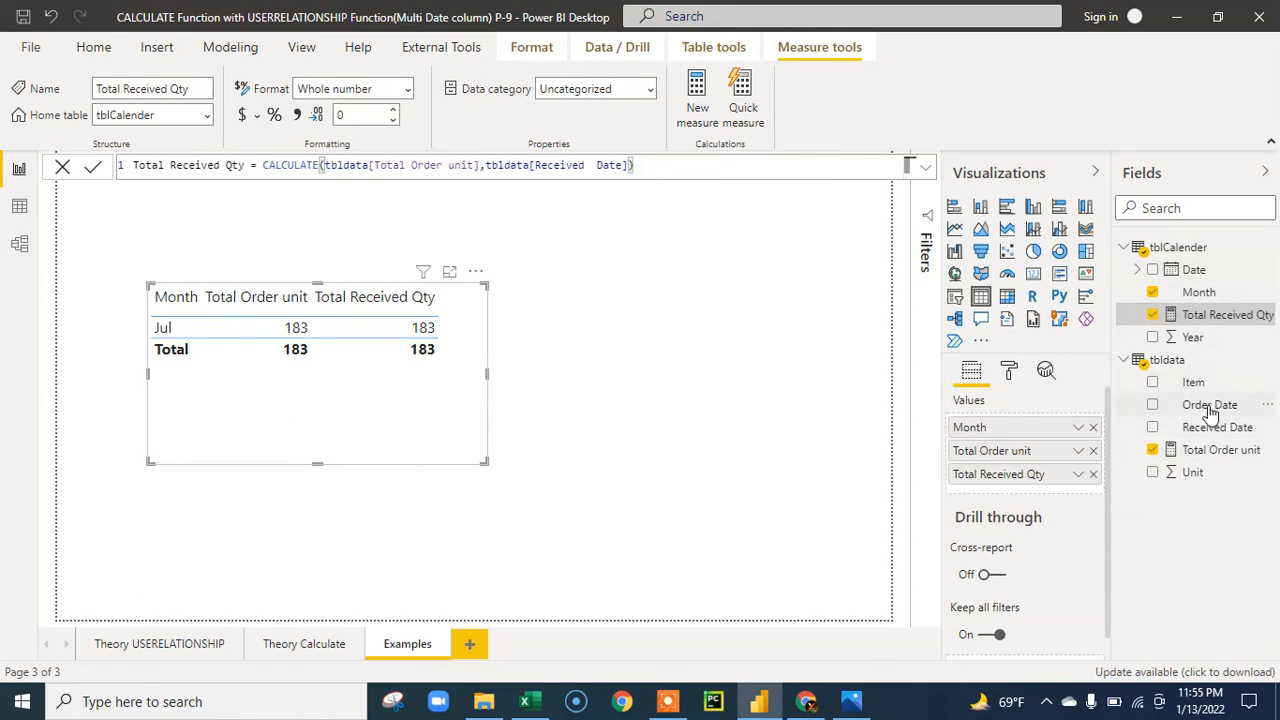
pyautogui.moveTo(1210, 410); pyautogui.dragTo(188, 384)
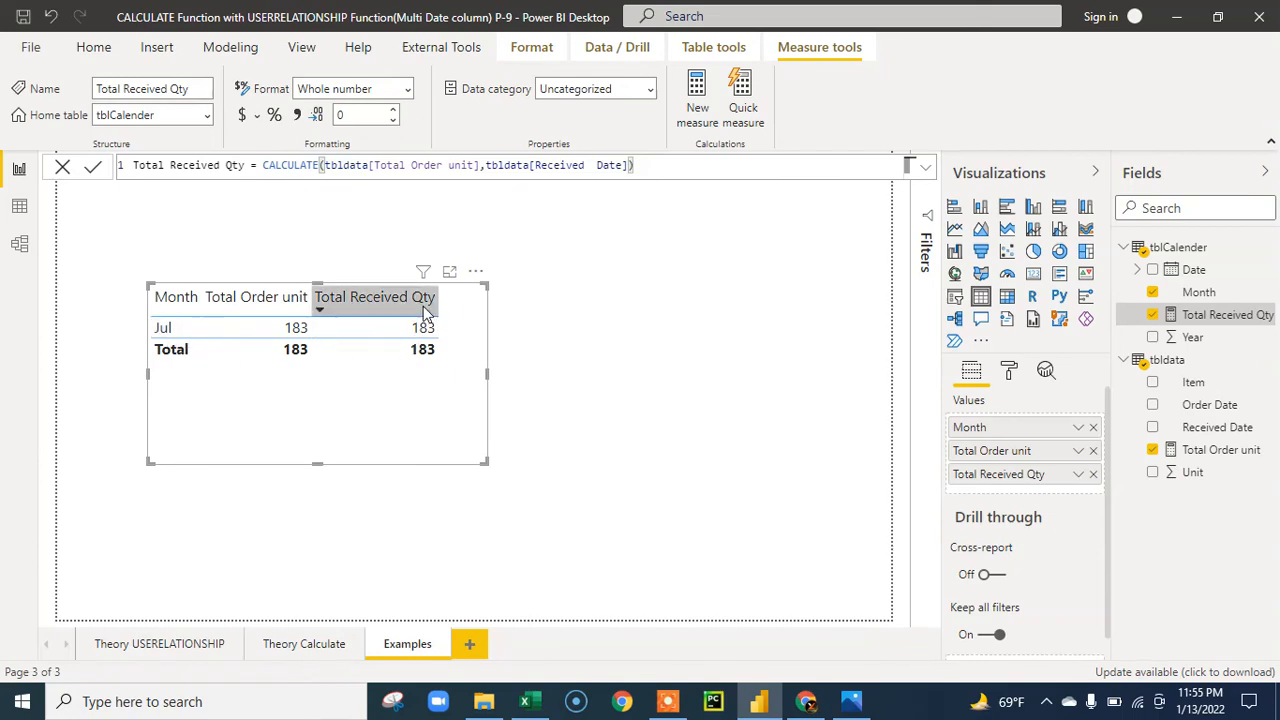
# Step: Switch to the Excel workbook and compare the Order Date, Received Date and Unit columns of the source table
pyautogui.click(524, 701)
pyautogui.moveTo(86, 243); pyautogui.dragTo(62, 595)
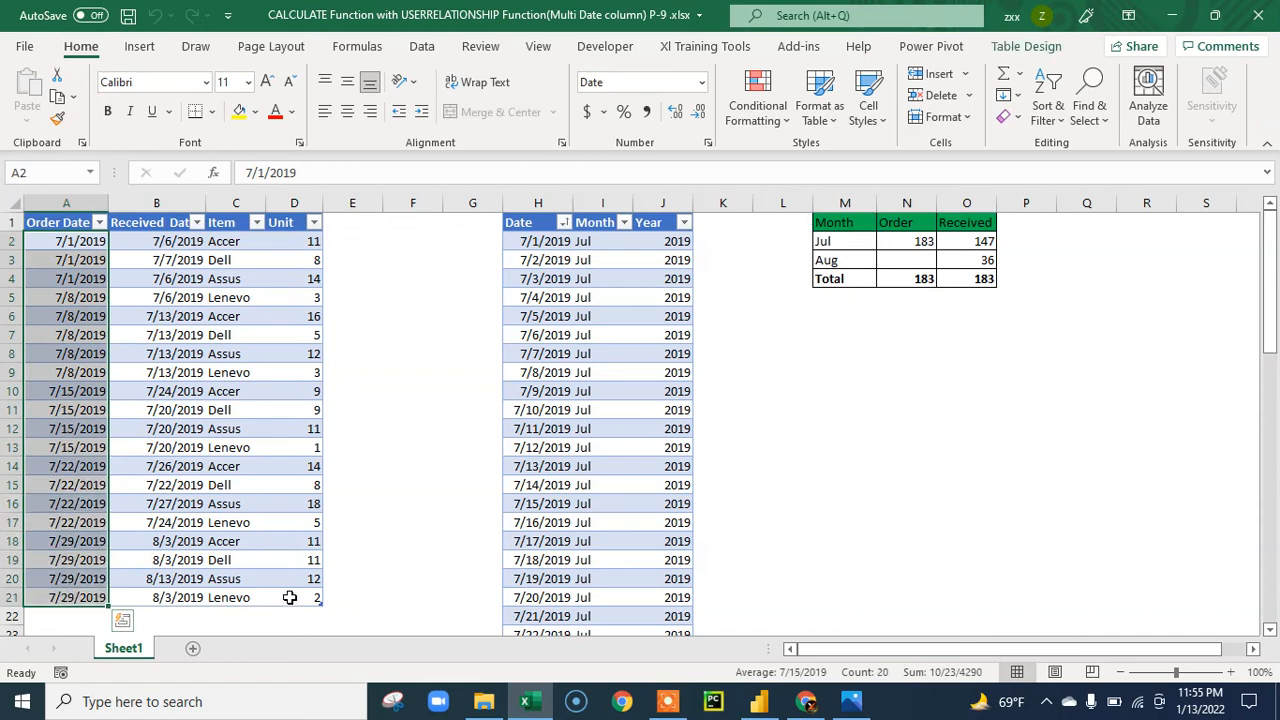
pyautogui.moveTo(296, 597); pyautogui.dragTo(300, 262)
pyautogui.moveTo(68, 241); pyautogui.dragTo(60, 597)
pyautogui.moveTo(158, 241); pyautogui.dragTo(150, 580)
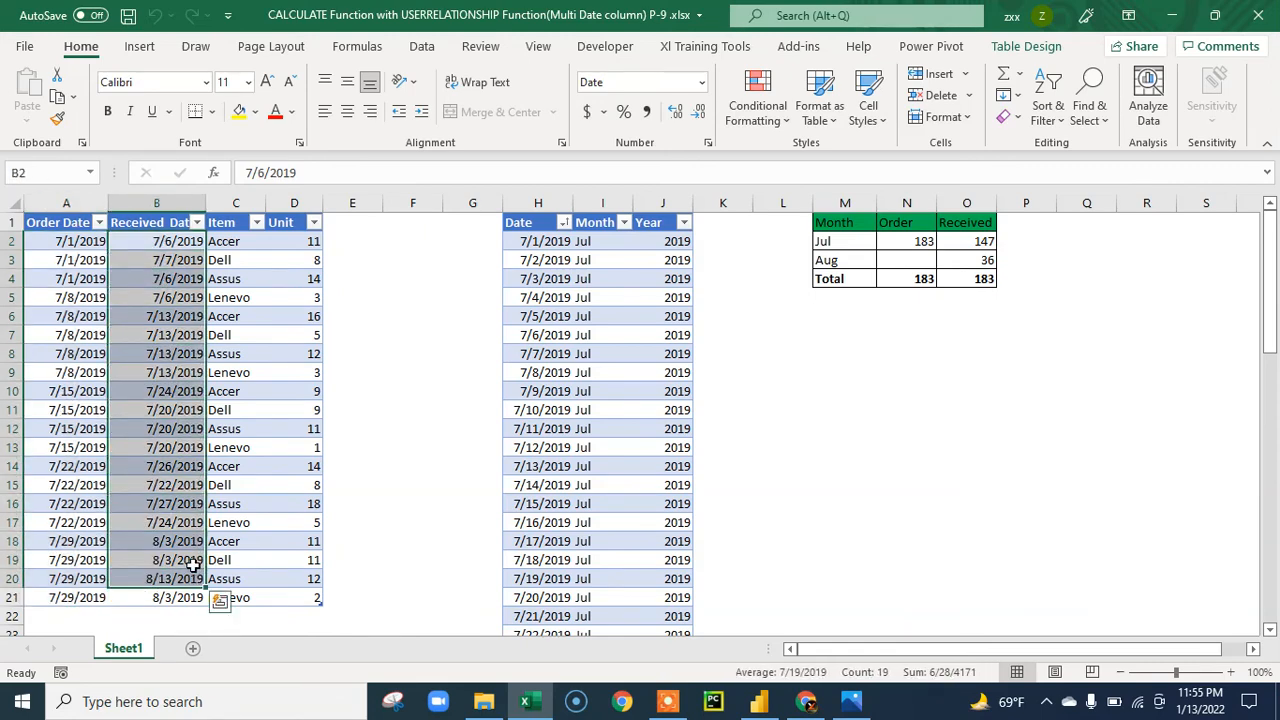
# Step: Switch back to Power BI and add USERELATIONSHIP as the second filter in the Total Received Qty measure's CALCULATE formula
pyautogui.click(760, 703)
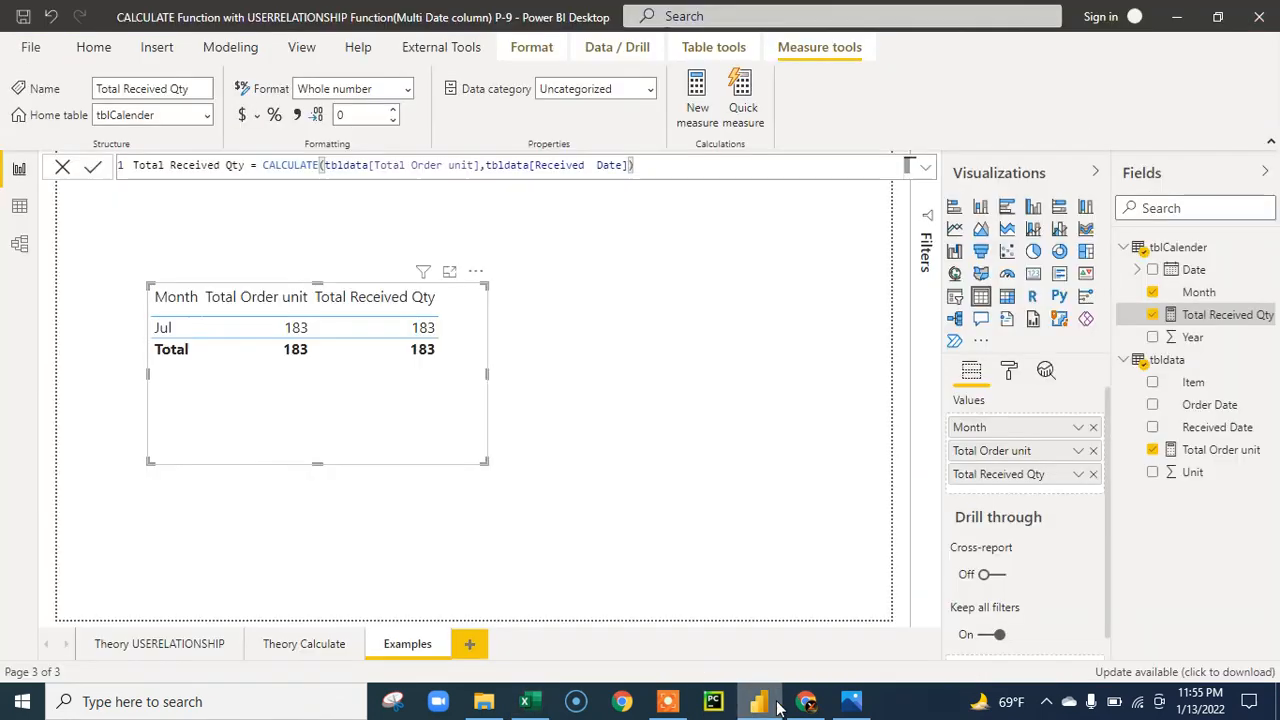
pyautogui.click(632, 163)
pyautogui.write(',')
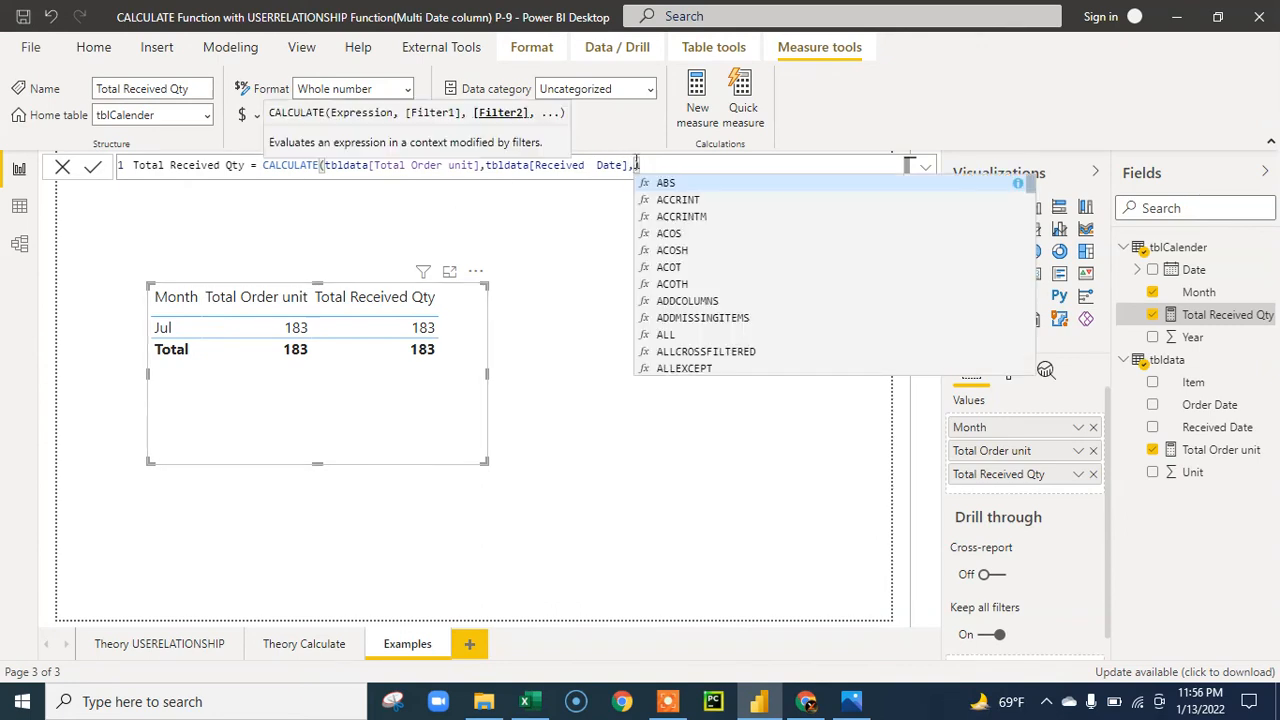
pyautogui.write('user')
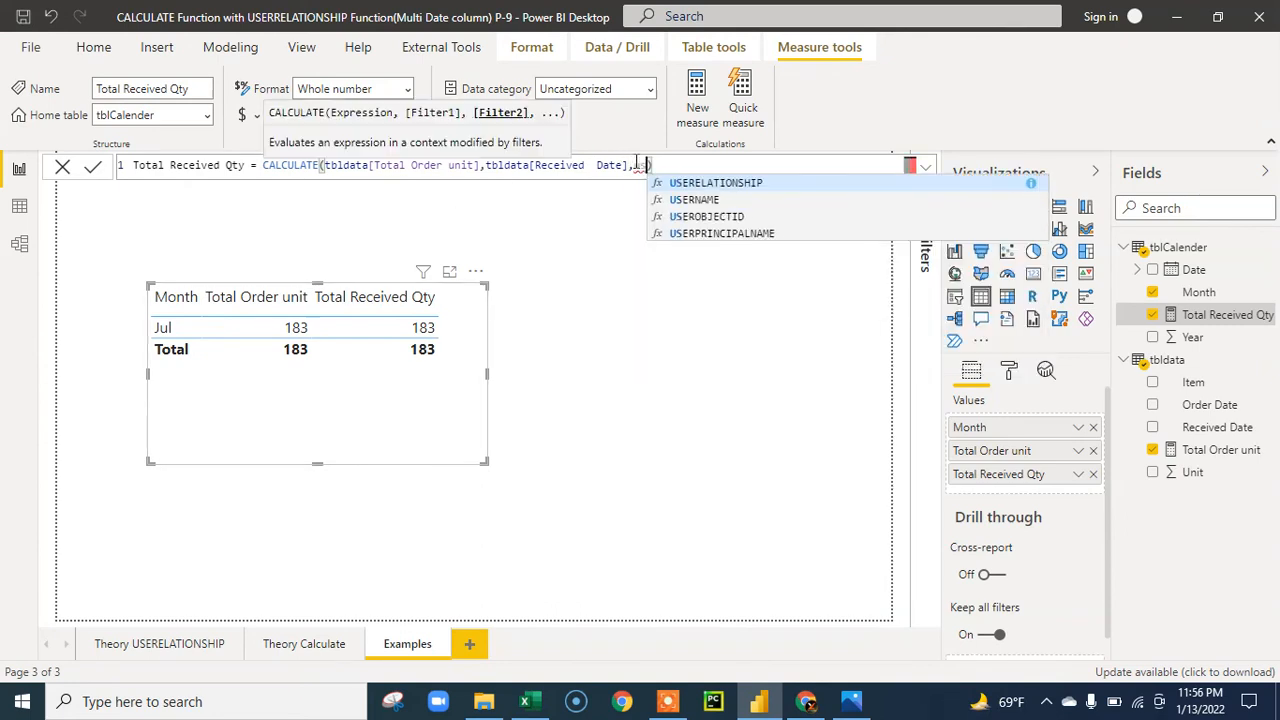
pyautogui.press('Tab')
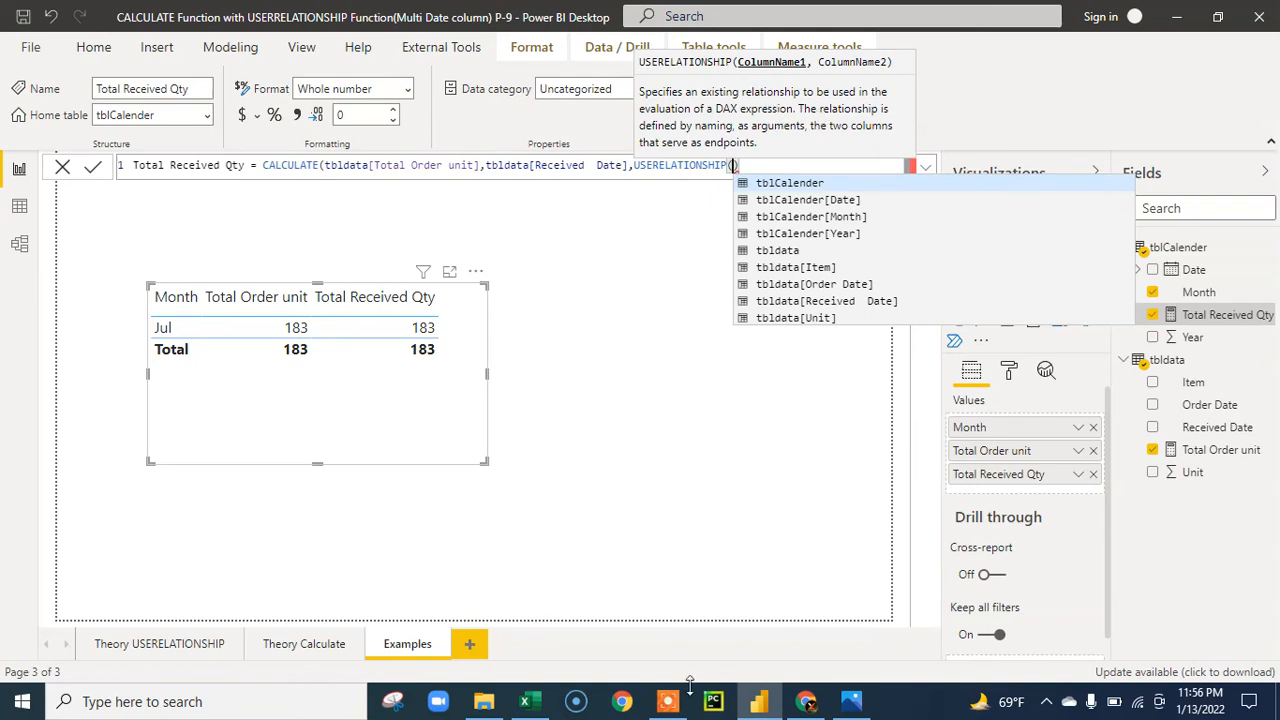
pyautogui.click(622, 702)
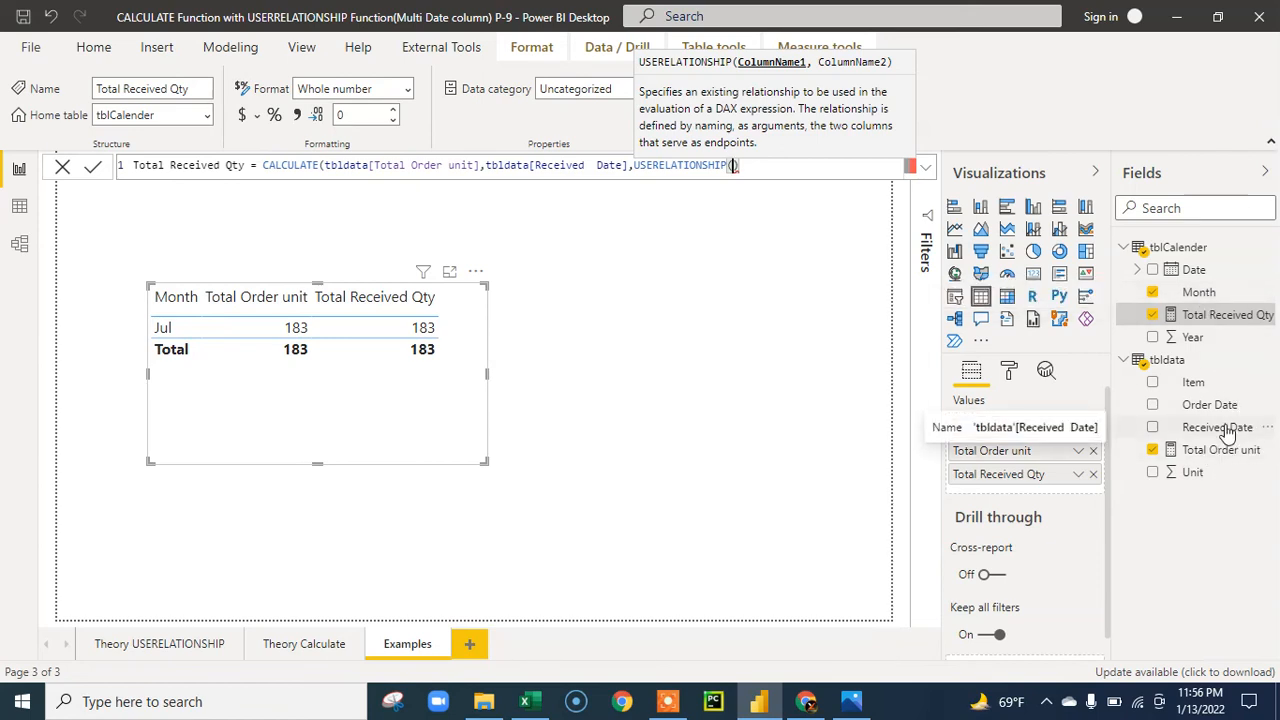
# Step: Fill USERELATIONSHIP with tbldata[Received Date] and tblCalender[Date], commit the Total Received Qty measure and deselect the table visual
pyautogui.write('rec')
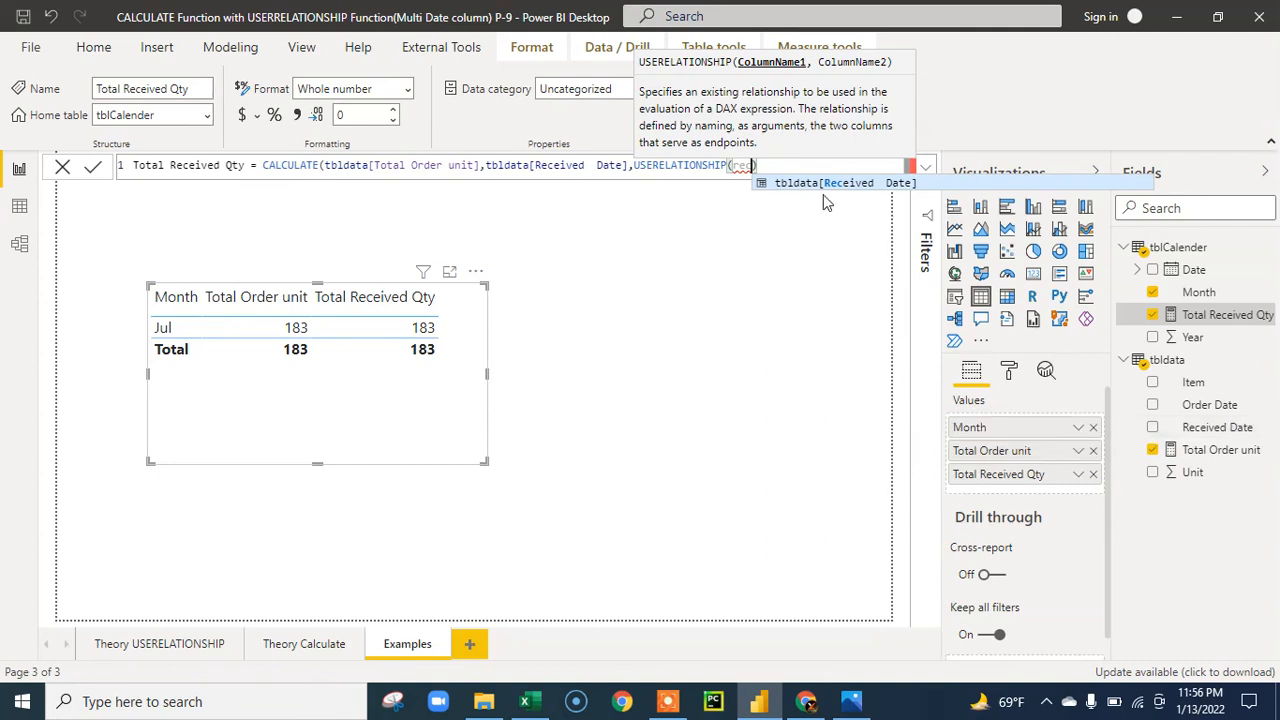
pyautogui.click(842, 188)
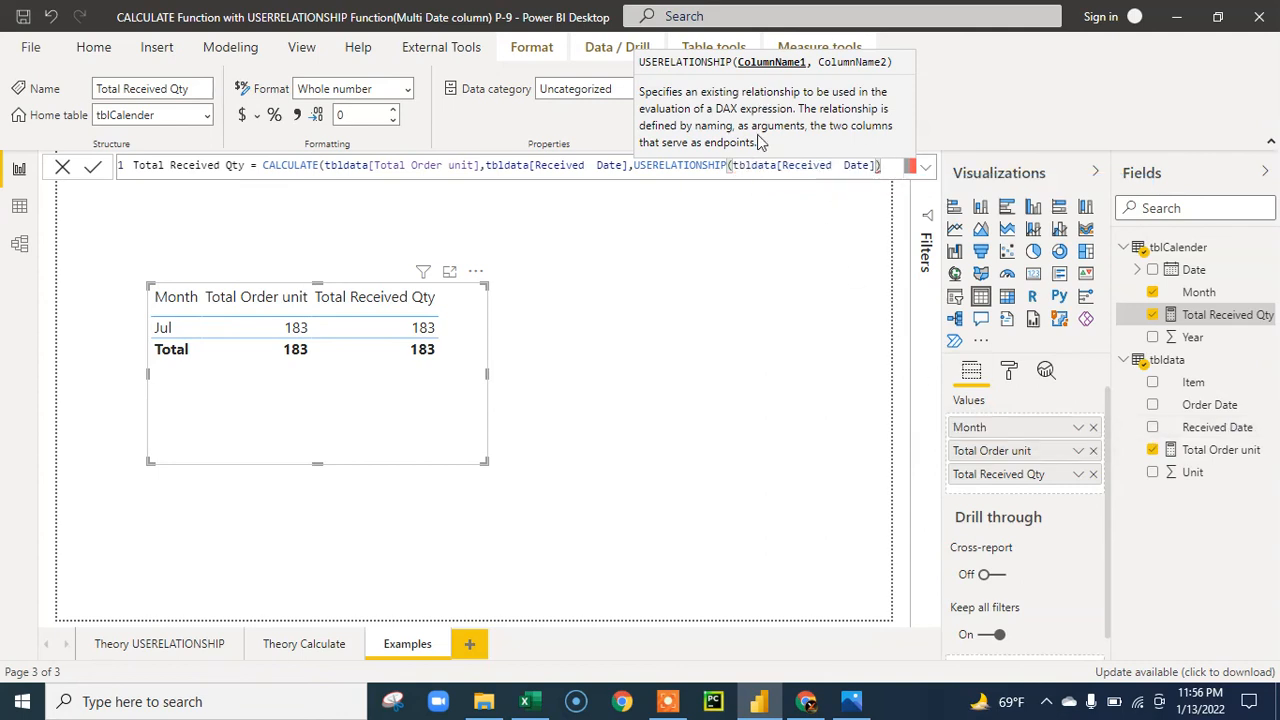
pyautogui.write(',')
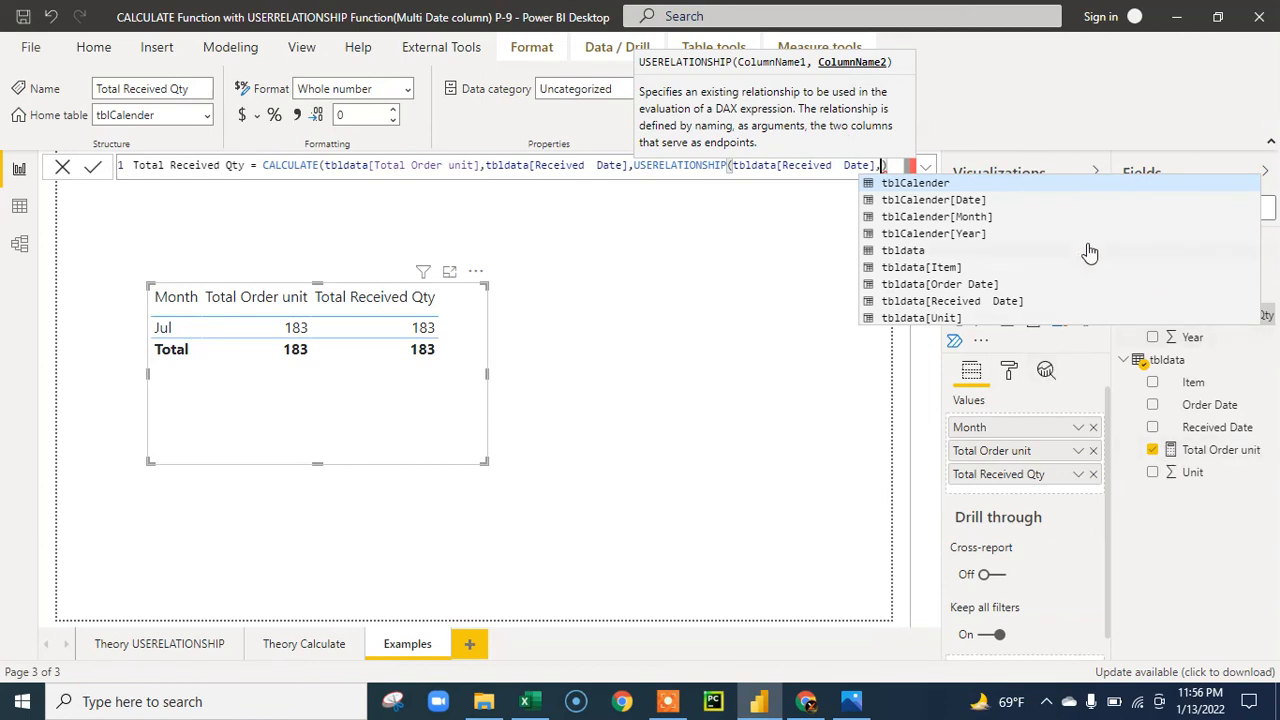
pyautogui.click(987, 200)
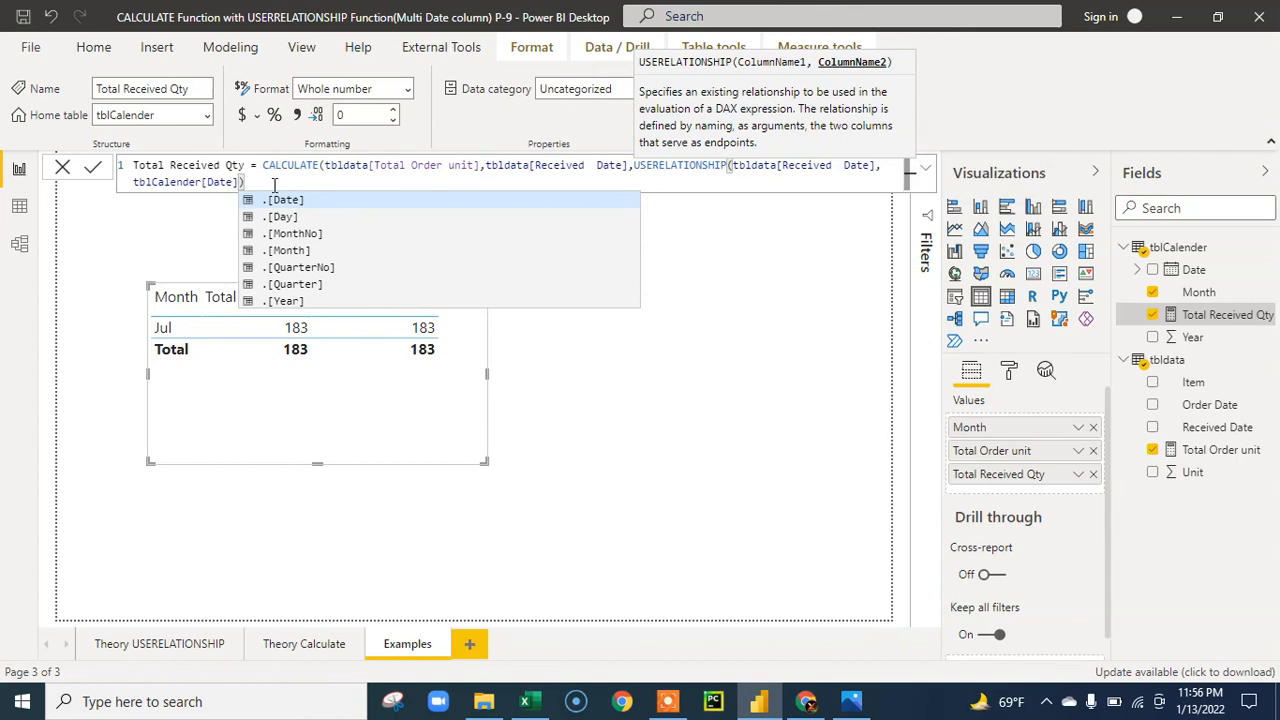
pyautogui.press('BackSpace')
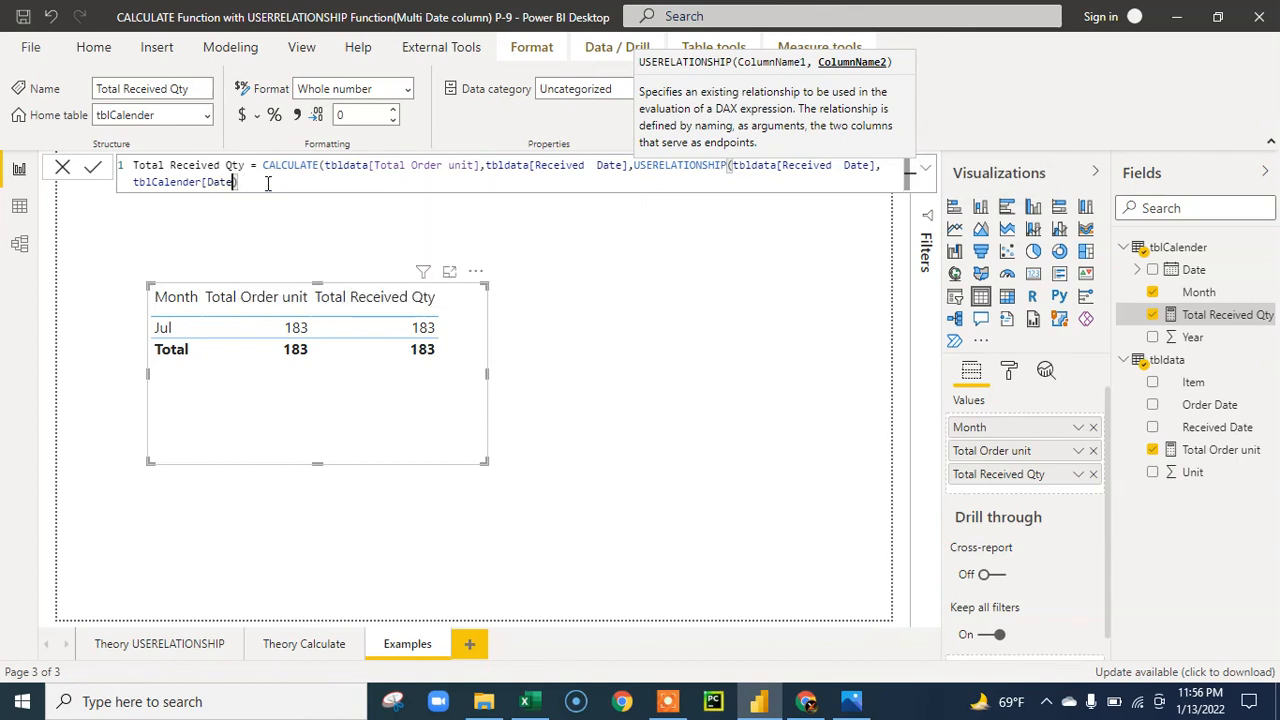
pyautogui.write(']')
pyautogui.press('BackSpace')
pyautogui.write(']')
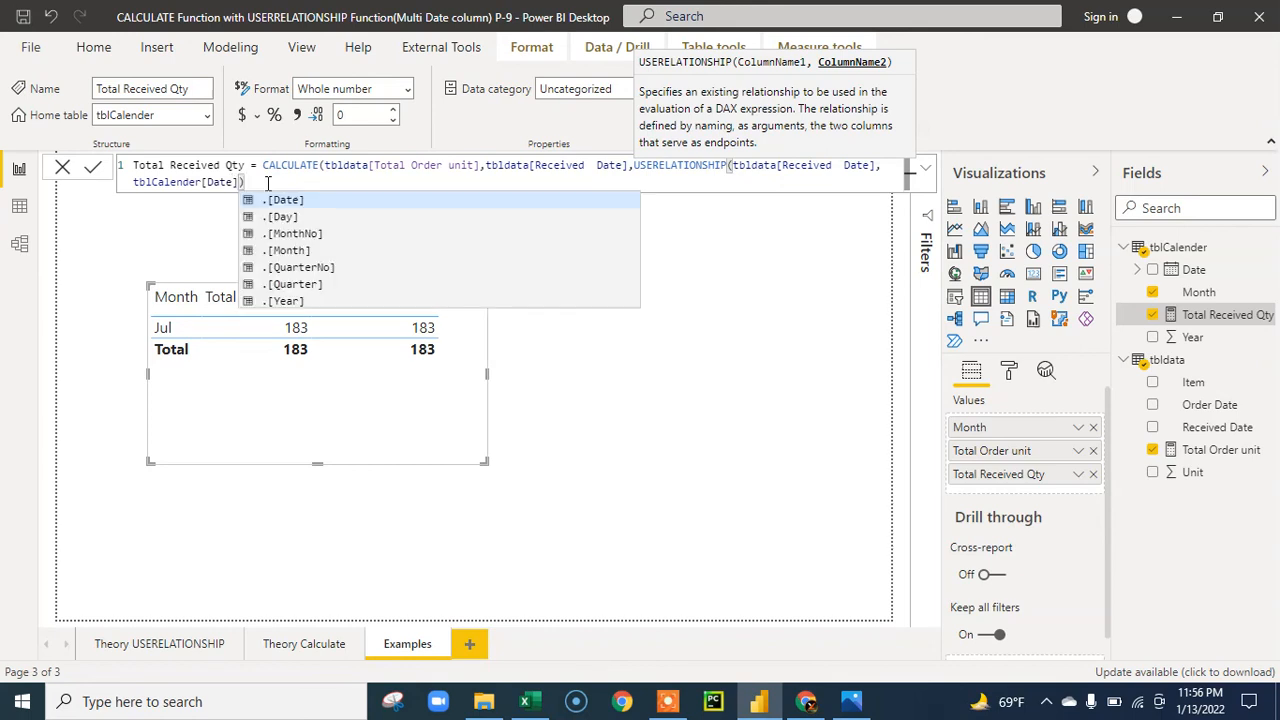
pyautogui.write(')')
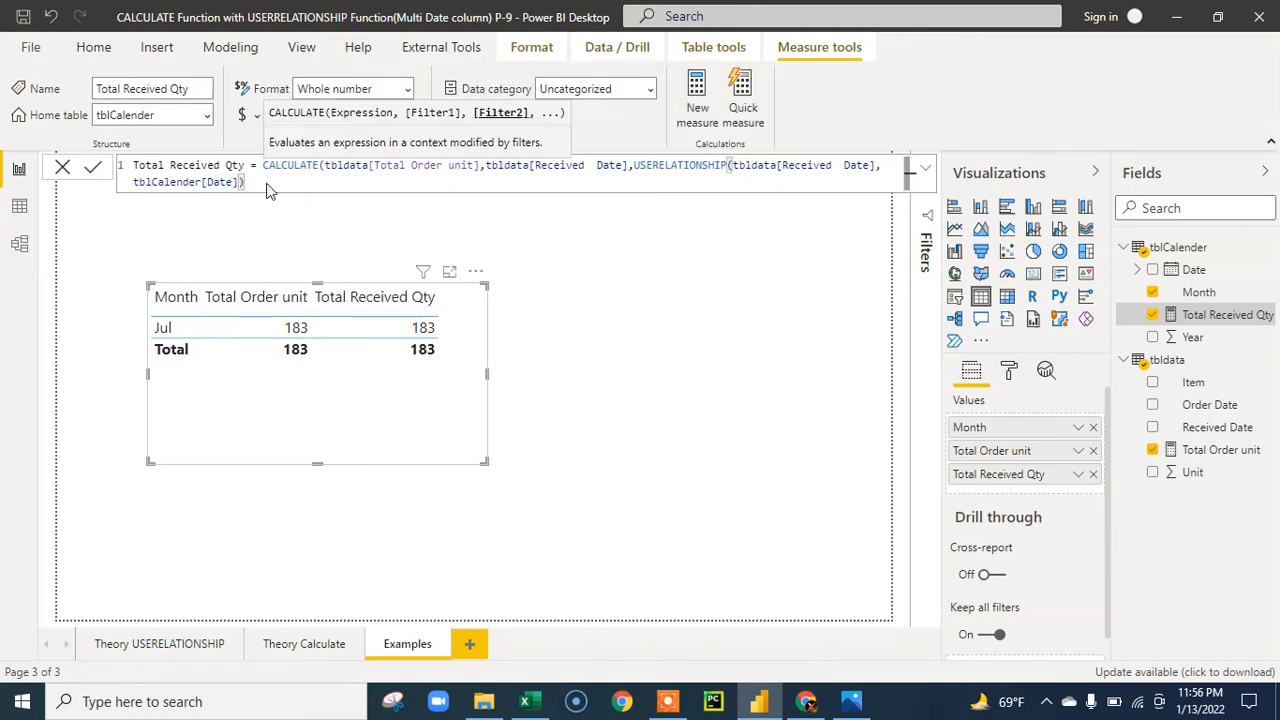
pyautogui.press('Return')
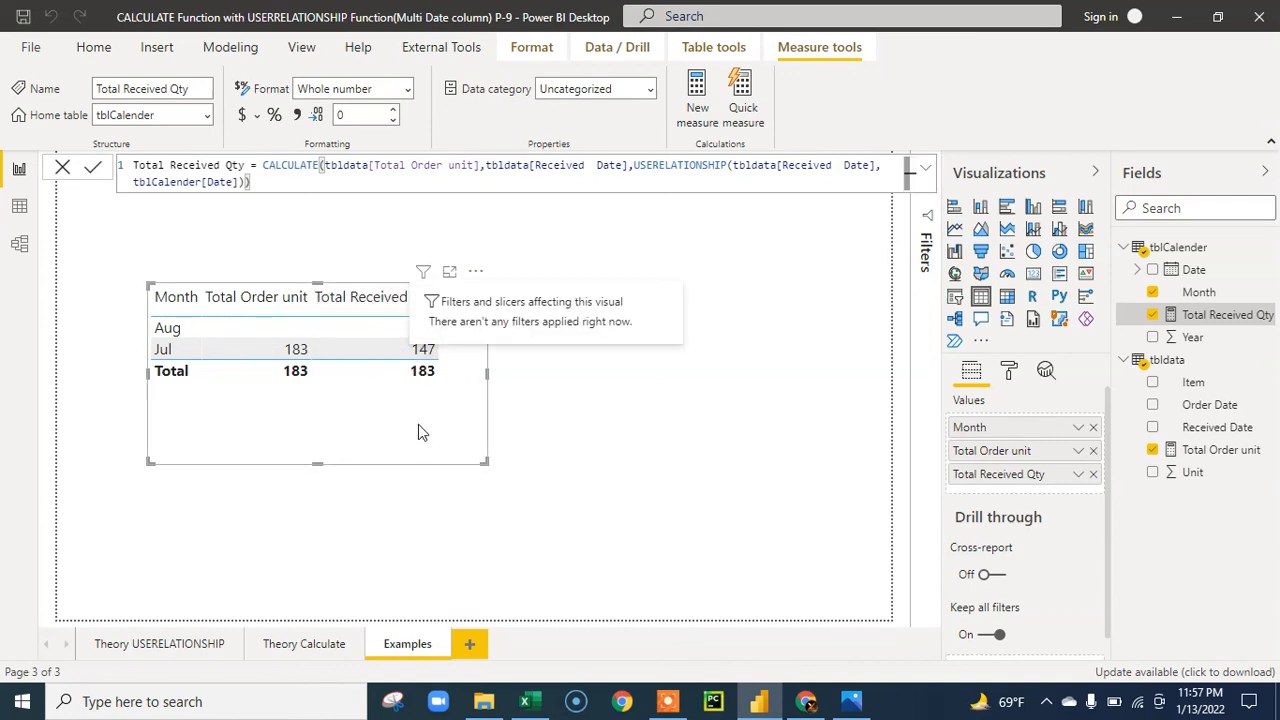
pyautogui.click(705, 424)
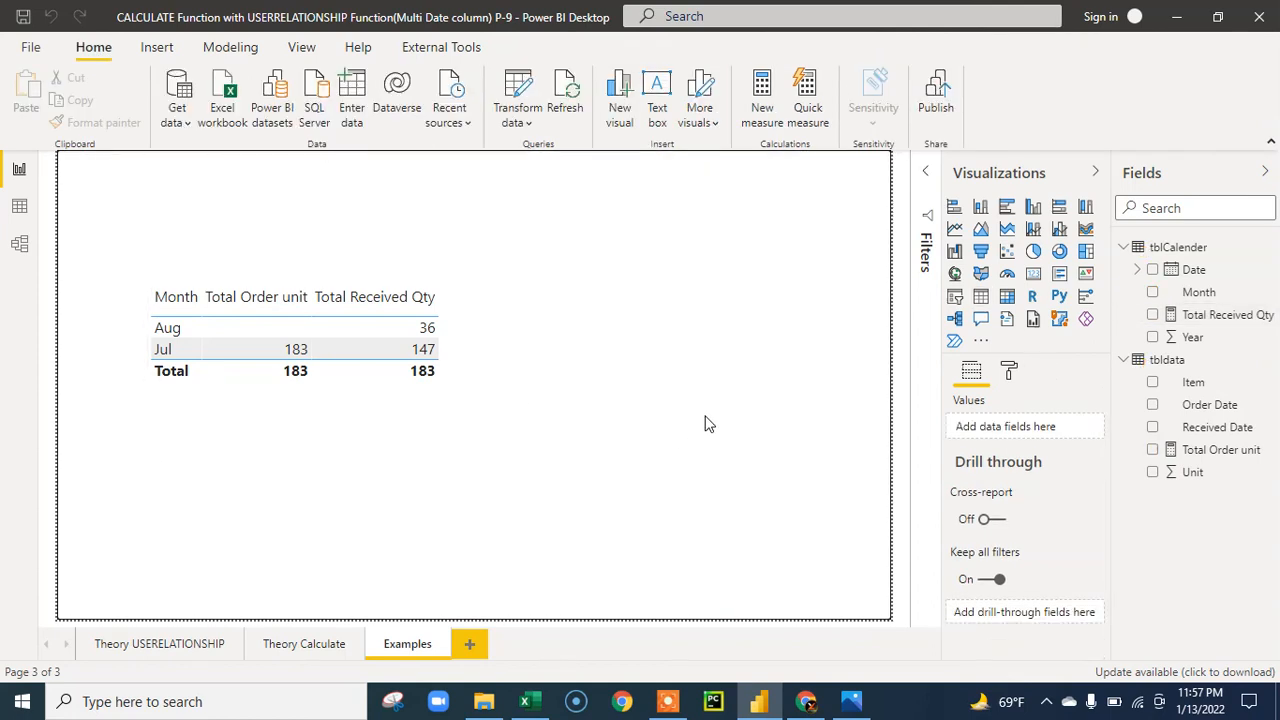